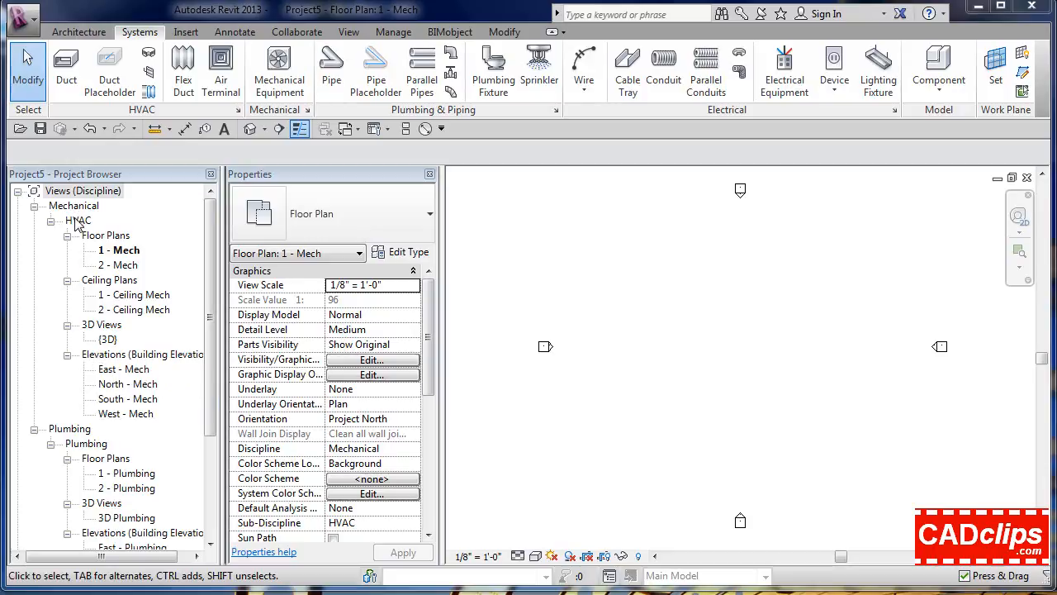
- Open the South - Mech elevation and set its view scale to 1/4" = 1'-0"
click(132, 399)
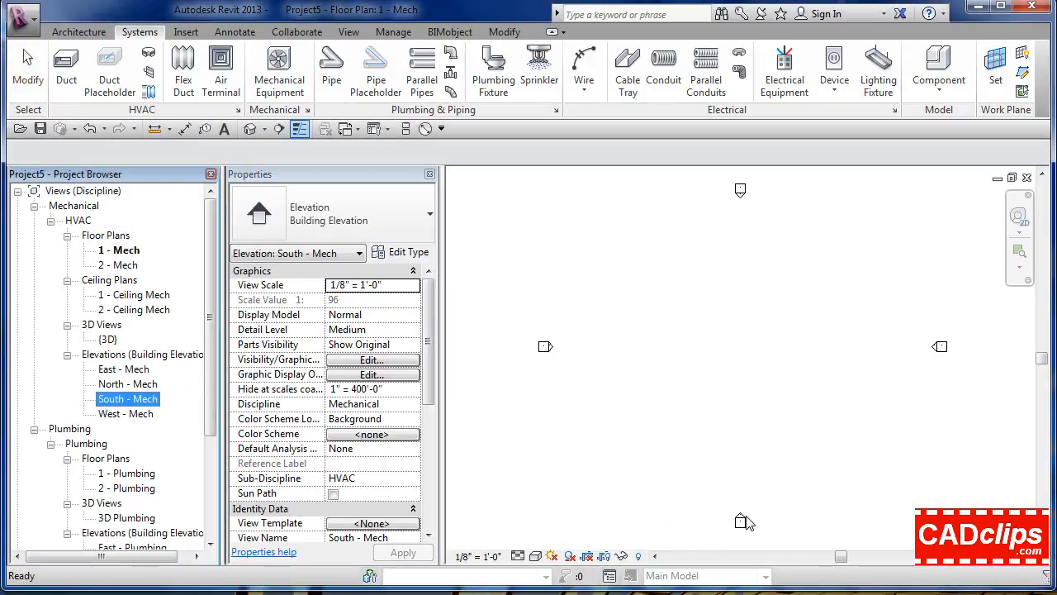
double_click(141, 400)
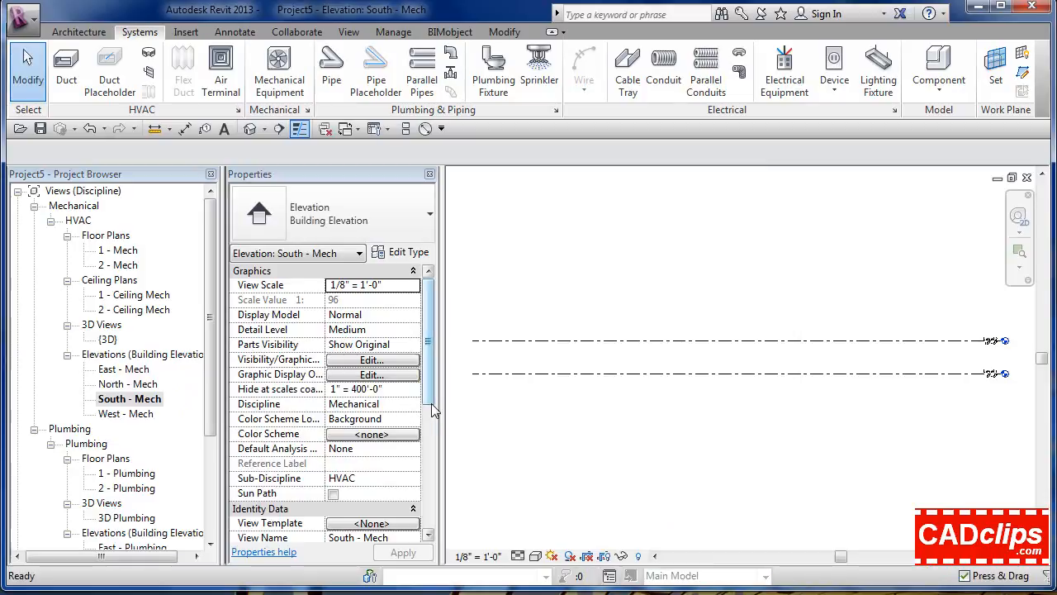
click(481, 556)
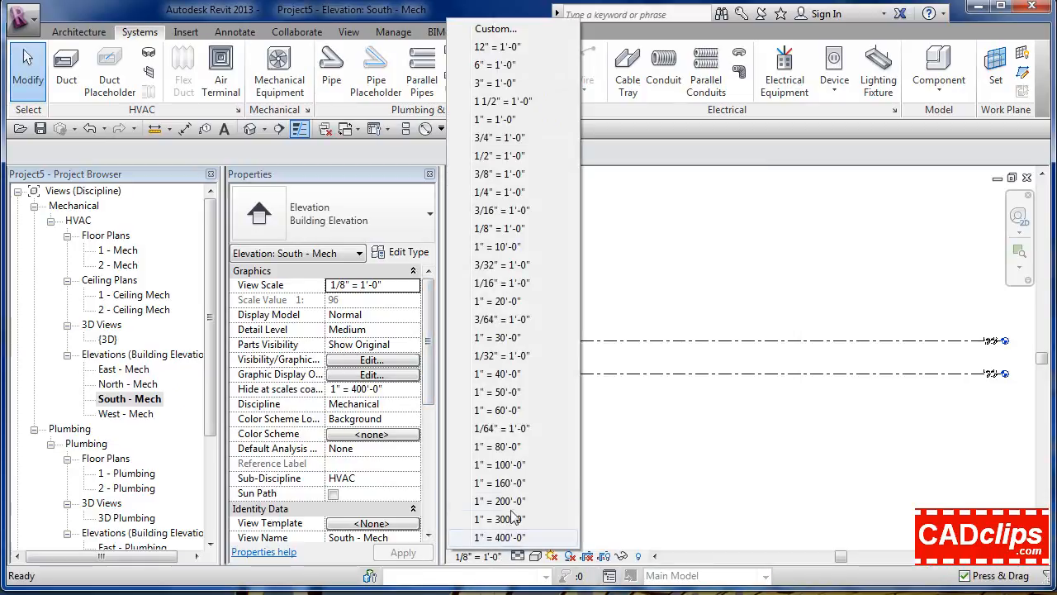
click(500, 193)
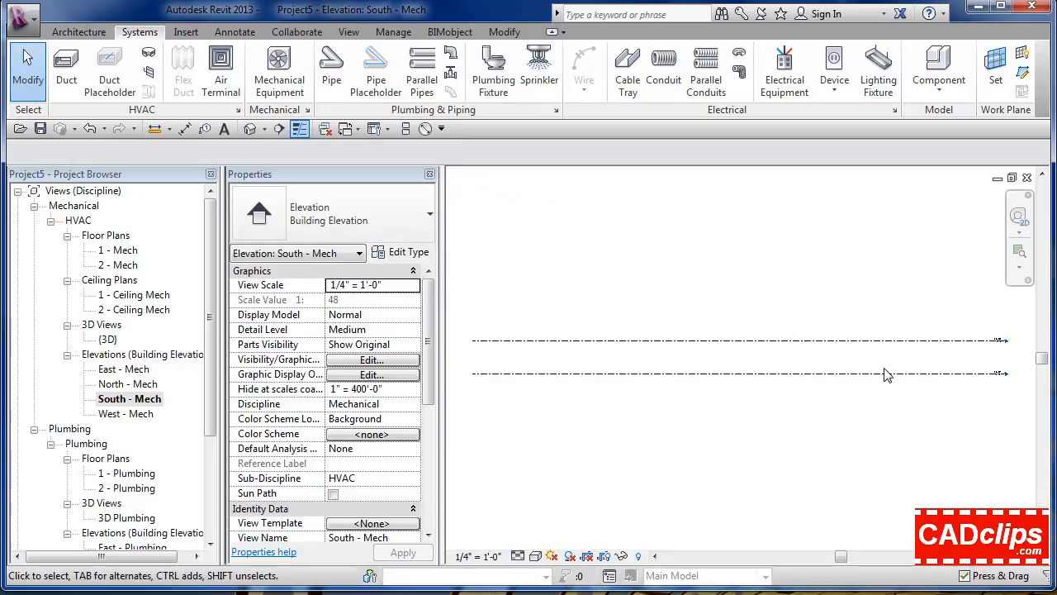
- Draw a Plenum level between the two existing levels, about 7' above the lower one and aligned with their ends
click(80, 35)
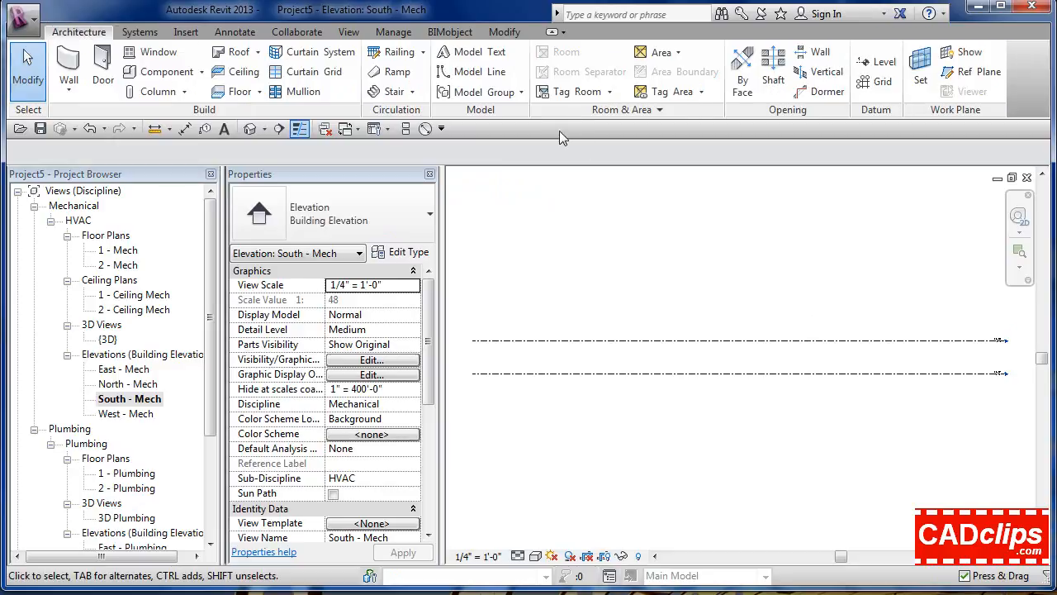
click(884, 63)
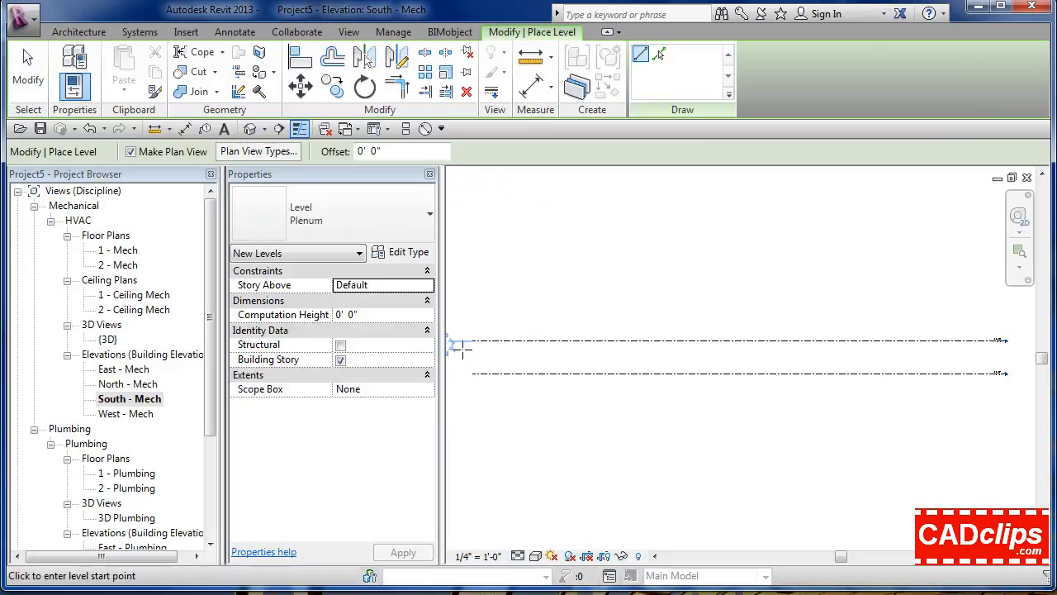
click(471, 350)
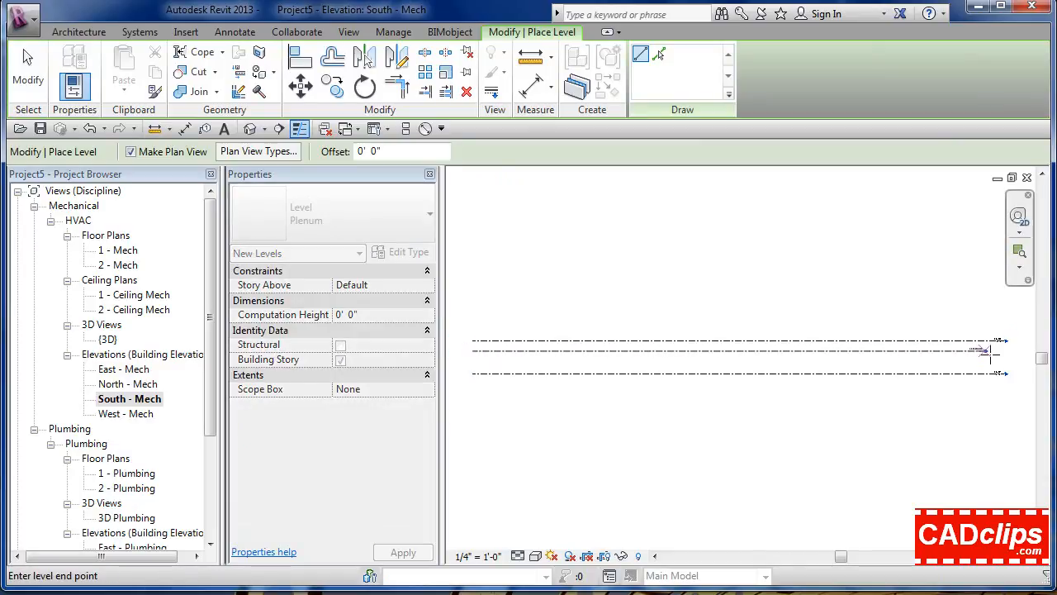
click(1001, 349)
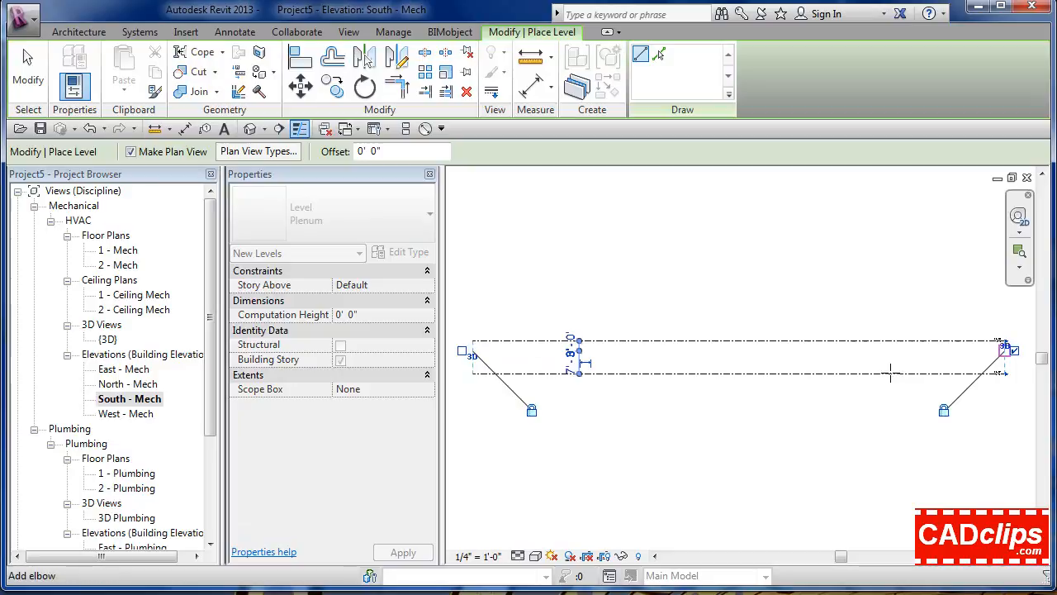
key(Escape)
key(Escape)
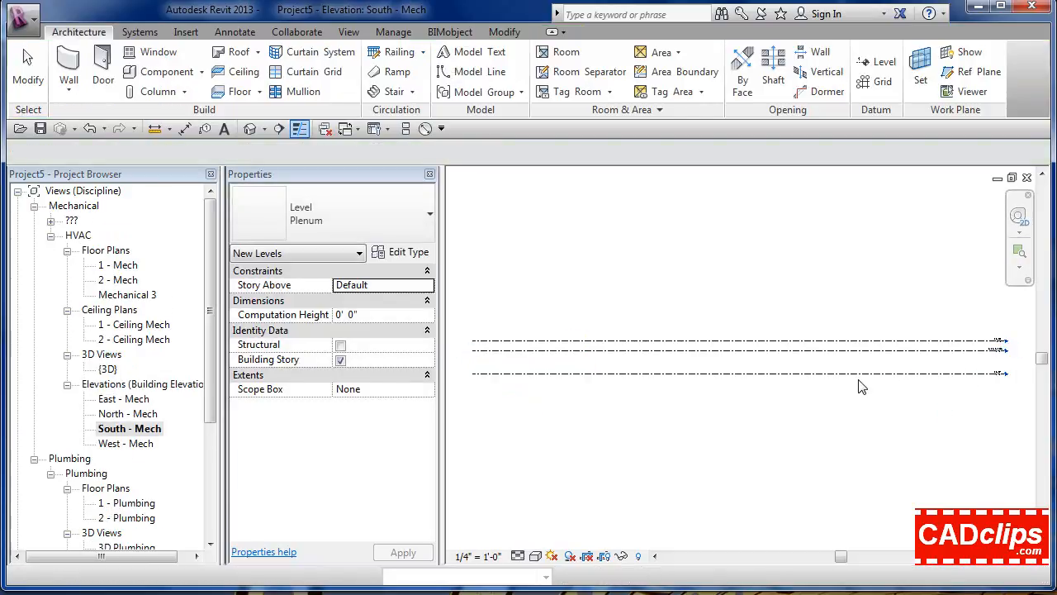
- Delete the newly drawn middle level together with its associated plan view
key(Tab)
click(623, 372)
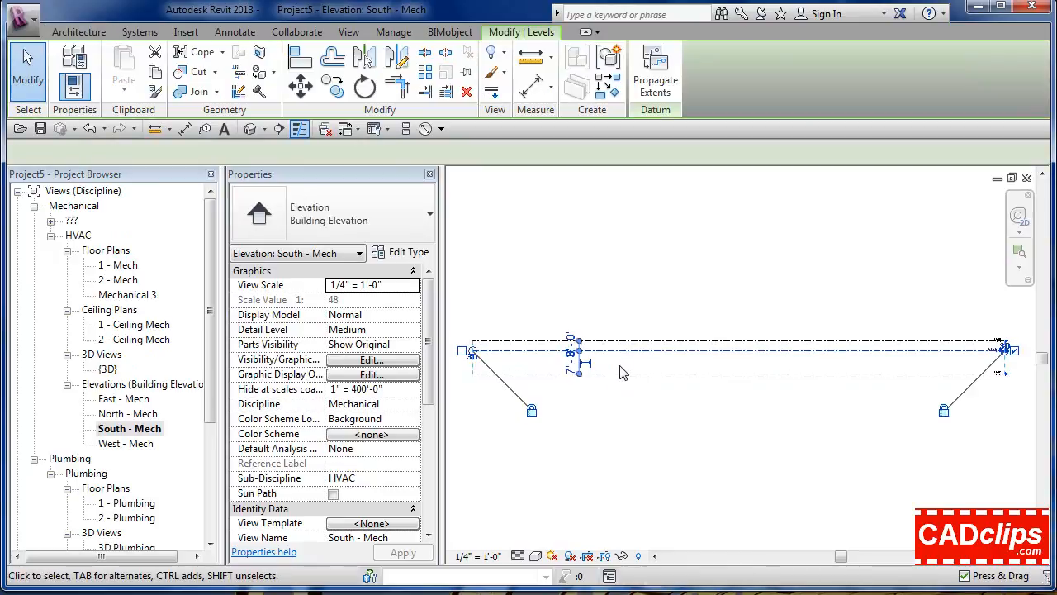
key(Delete)
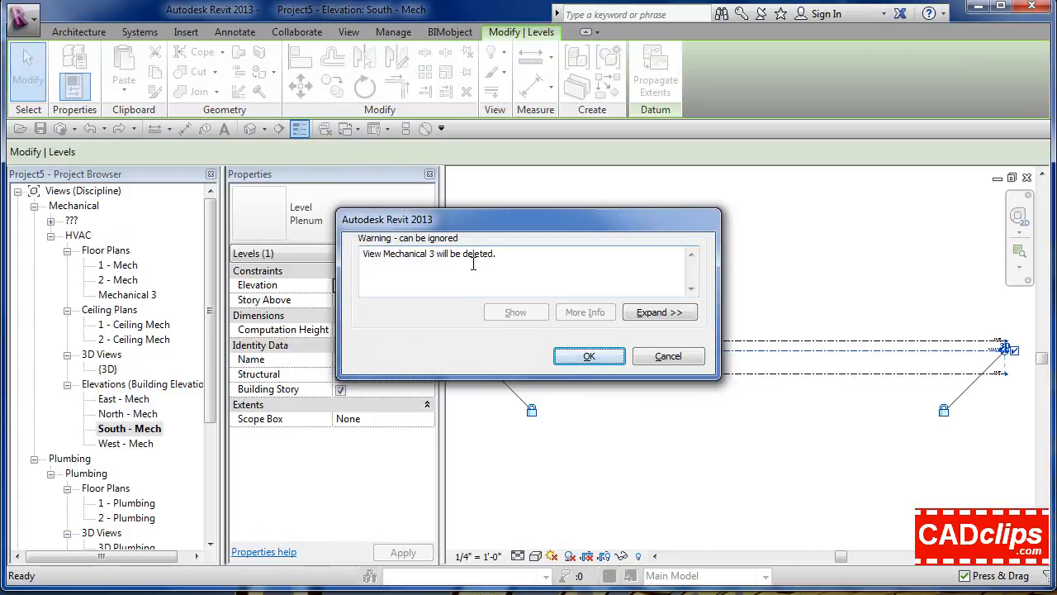
click(590, 357)
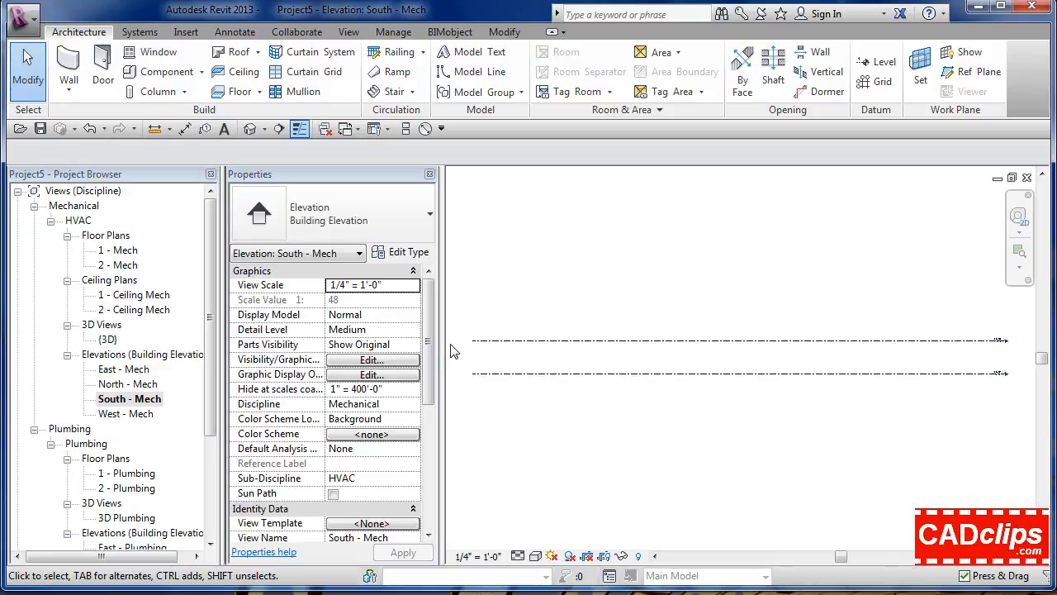
- Place a Plenum level about 7' above Level 1, aligned with the existing level ends, creating both ceiling and floor plan views
click(878, 61)
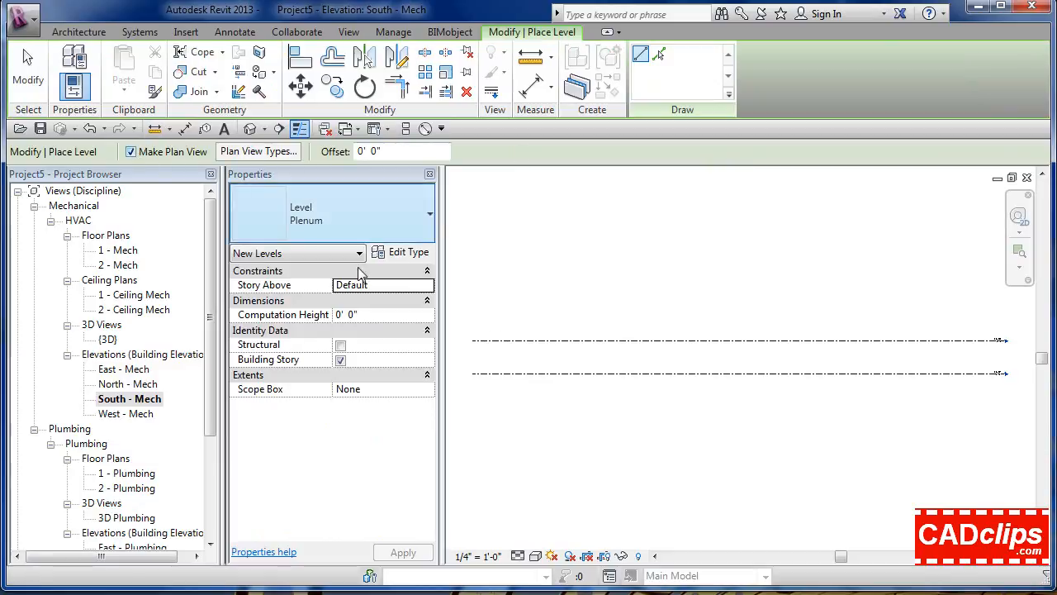
click(399, 151)
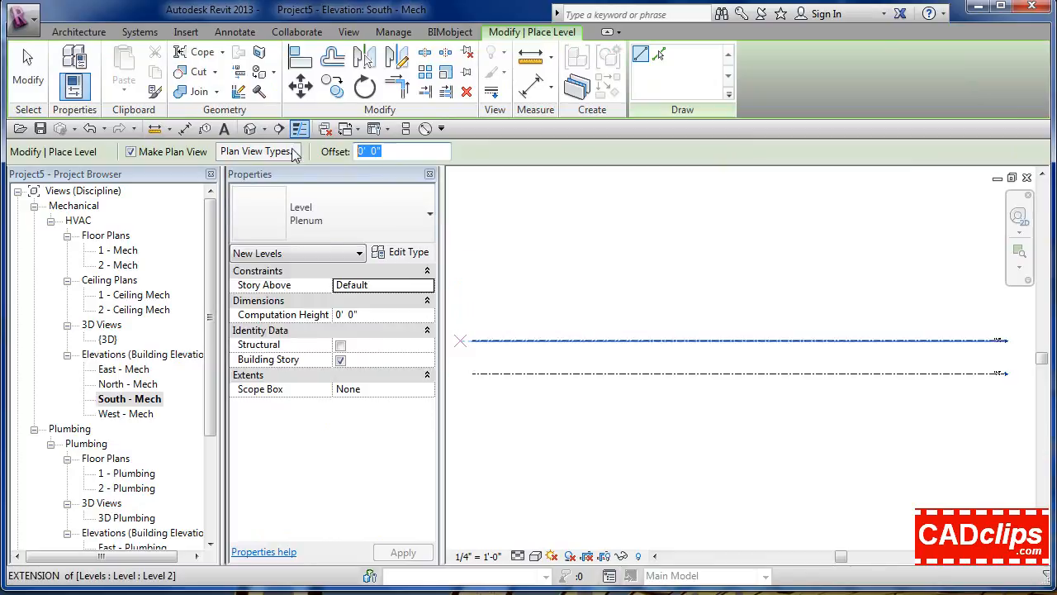
click(258, 151)
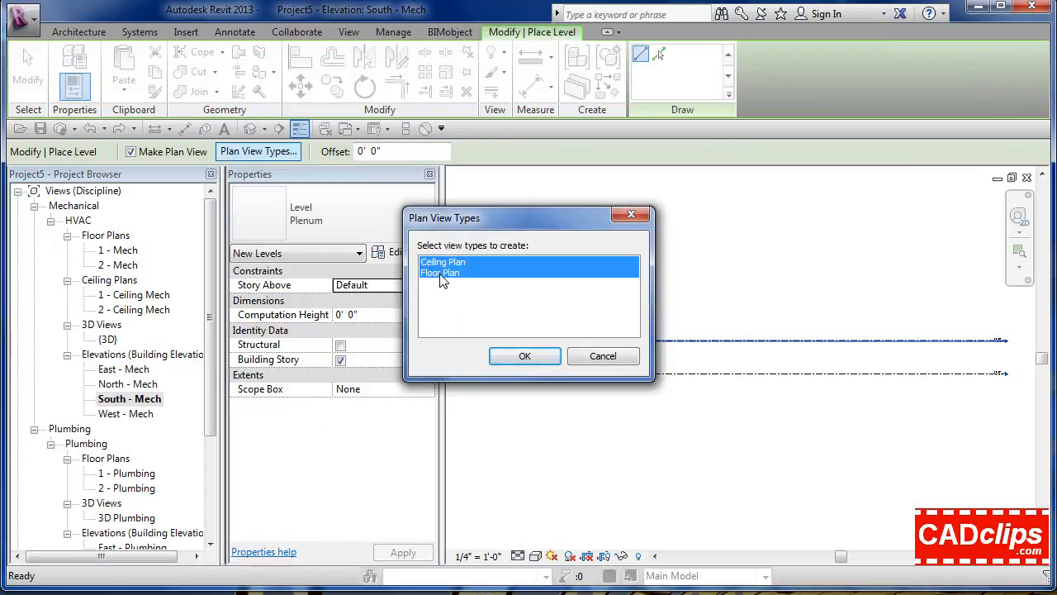
click(529, 354)
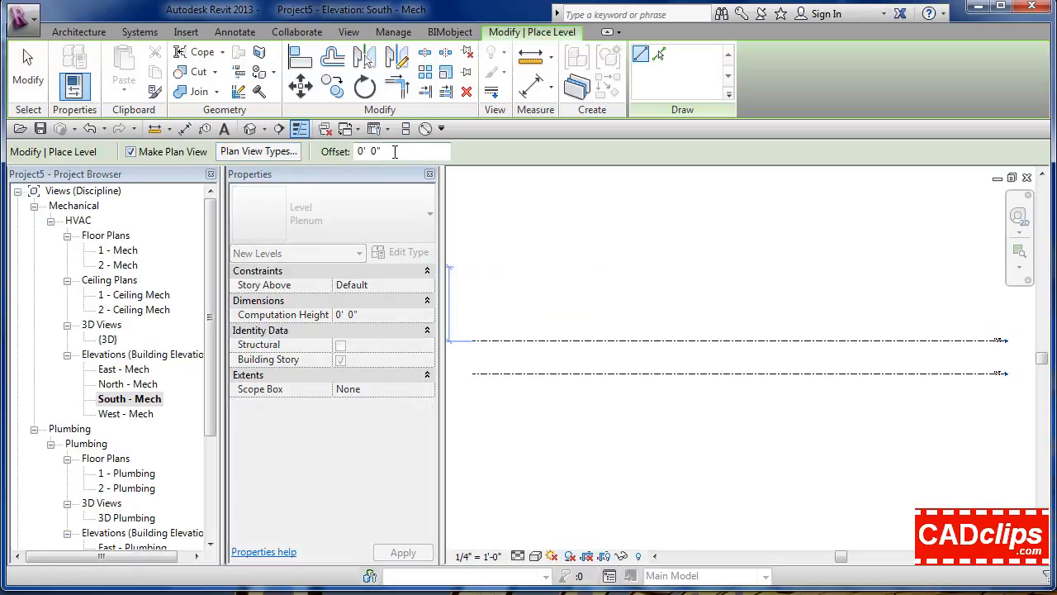
click(471, 349)
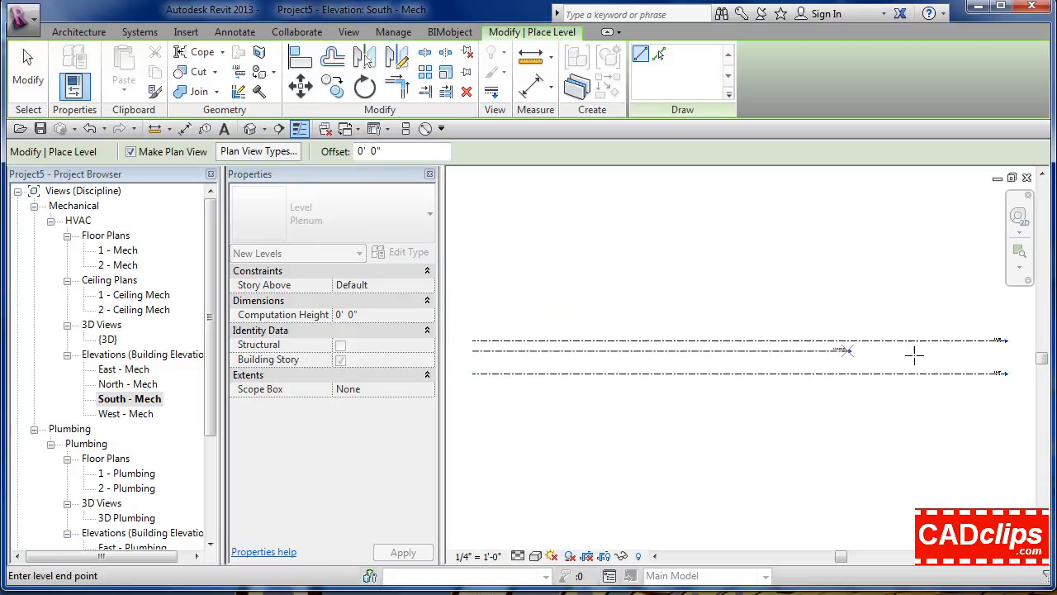
click(1002, 349)
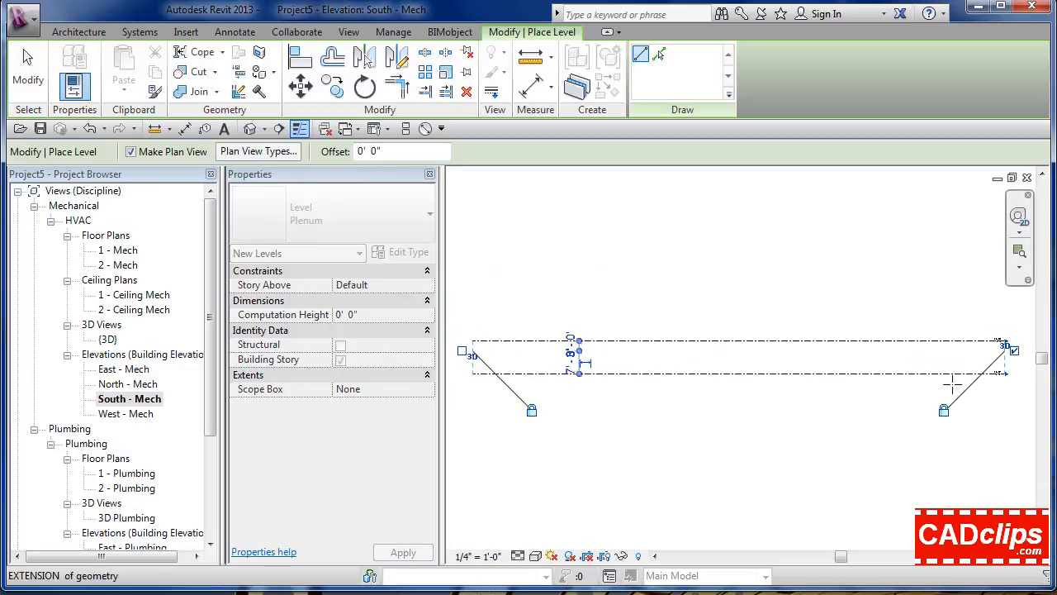
key(Escape)
key(Escape)
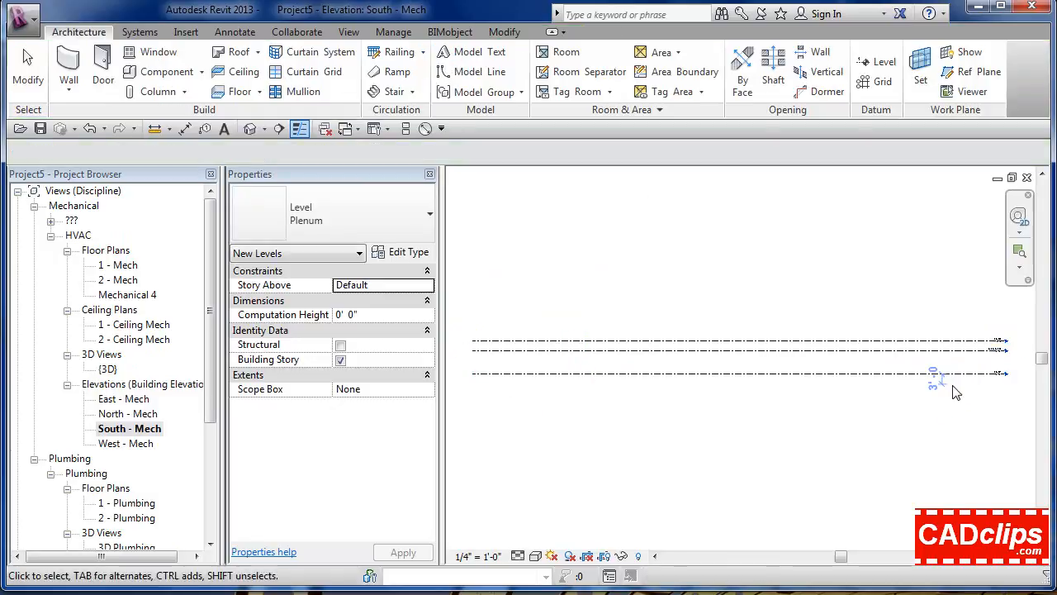
- Rename the new level between Level 1 and Level 2 to Ceiling, and rename its corresponding views as well
middle_drag(953, 392, 755, 449)
scroll(793, 420, up, 5)
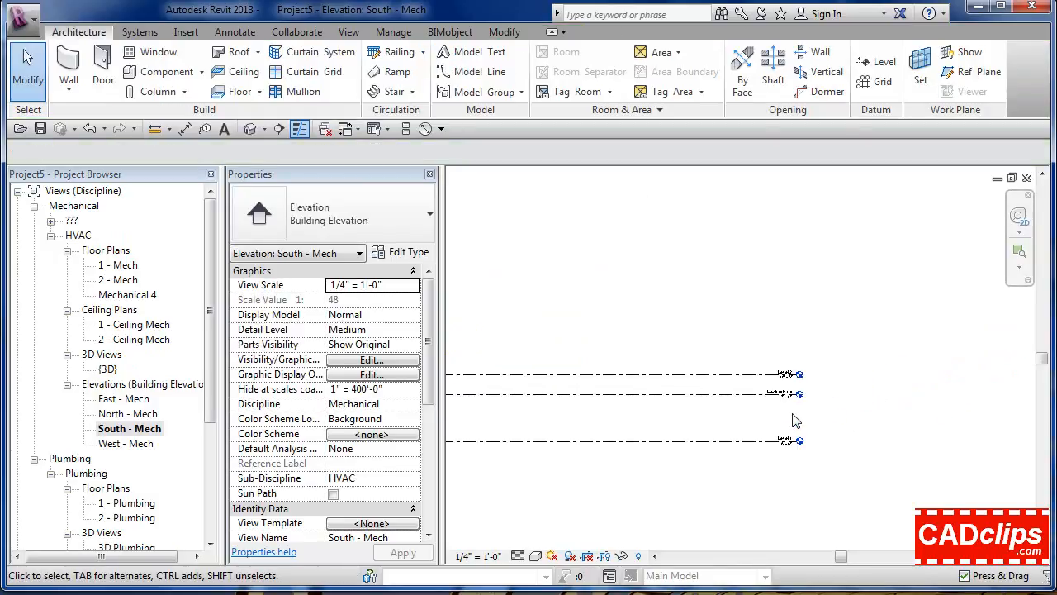
scroll(793, 421, up, 4)
middle_drag(793, 421, 823, 397)
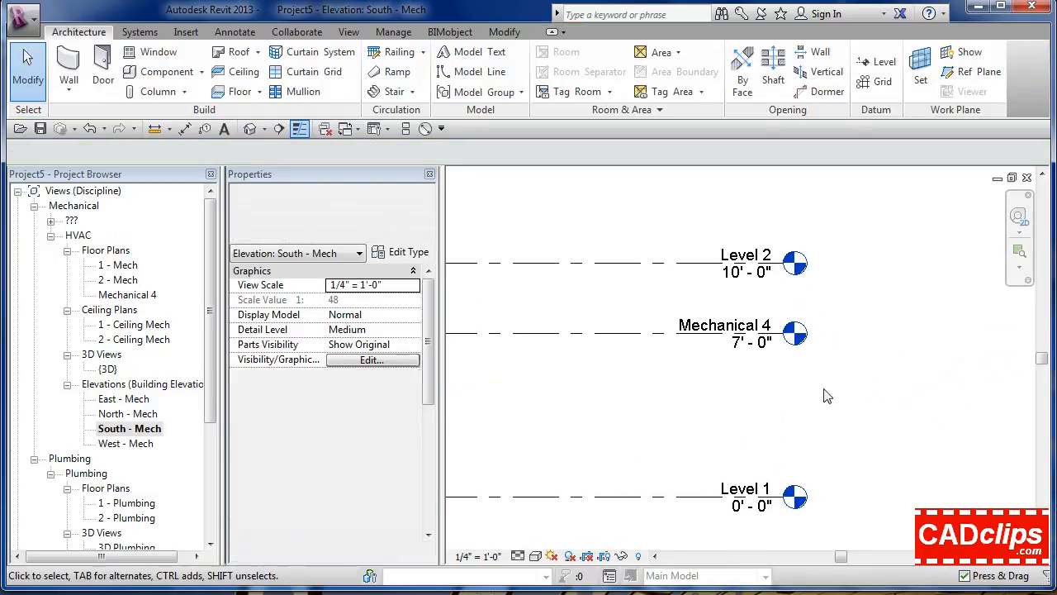
click(649, 334)
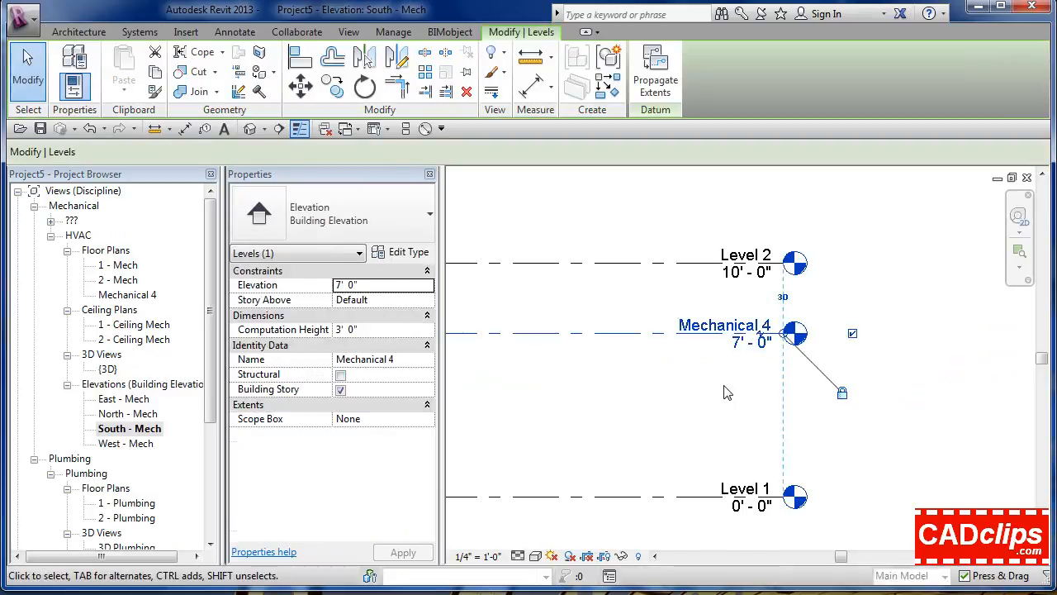
click(721, 330)
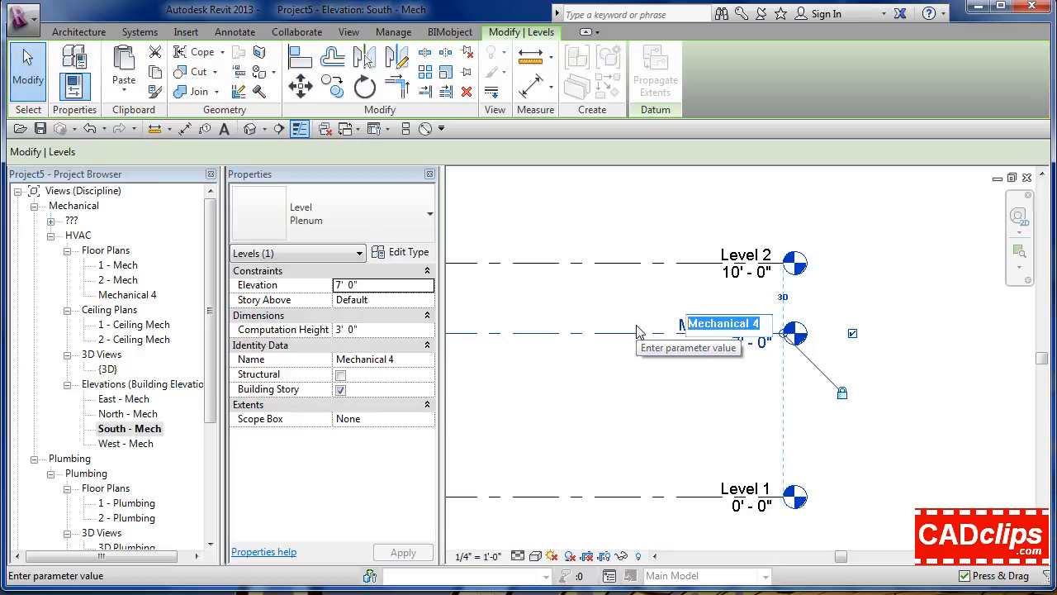
text(c)
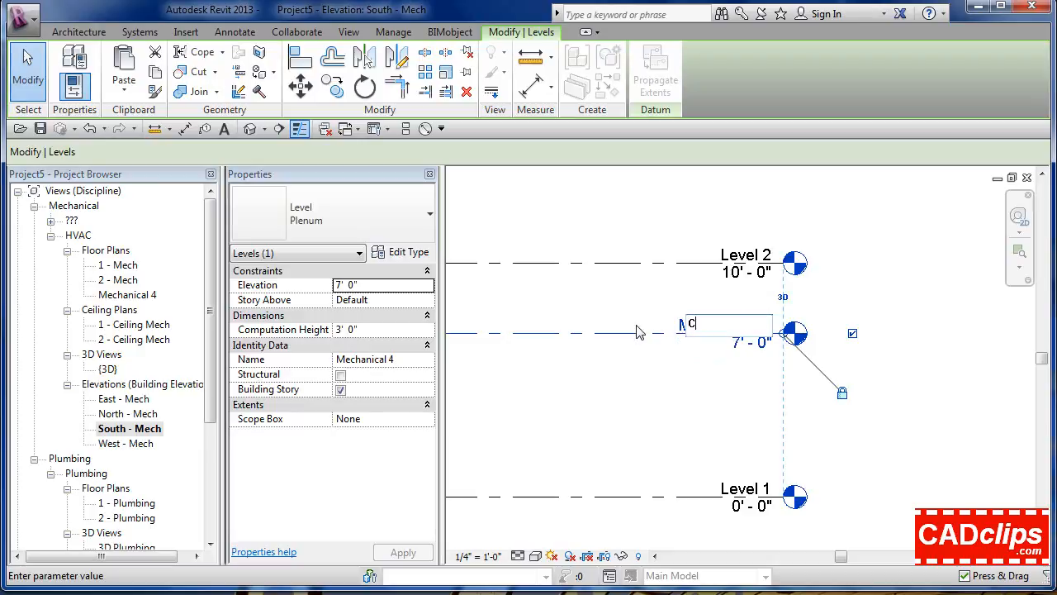
text(eiln)
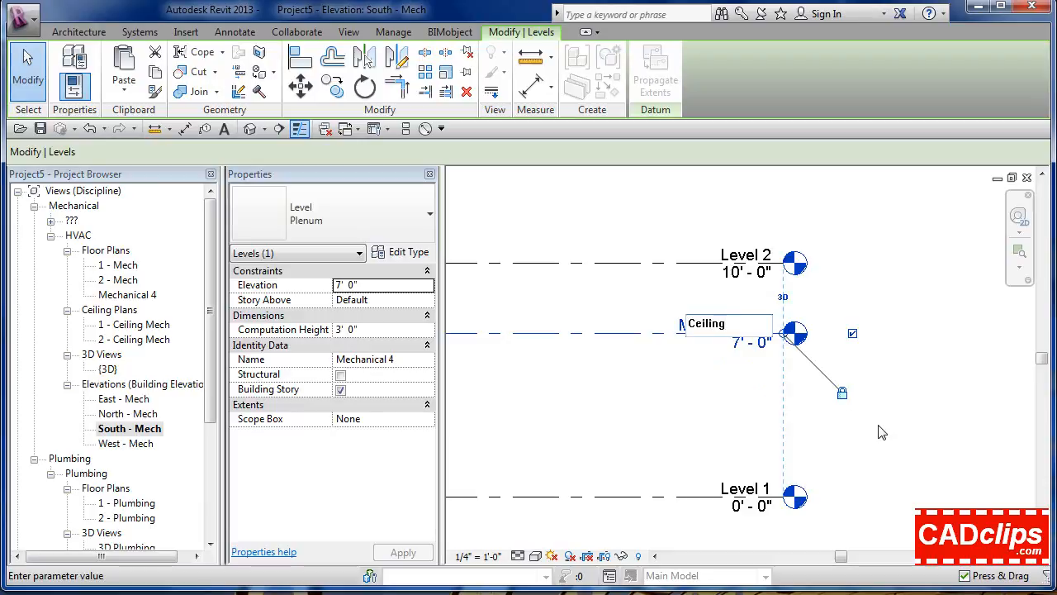
key(Return)
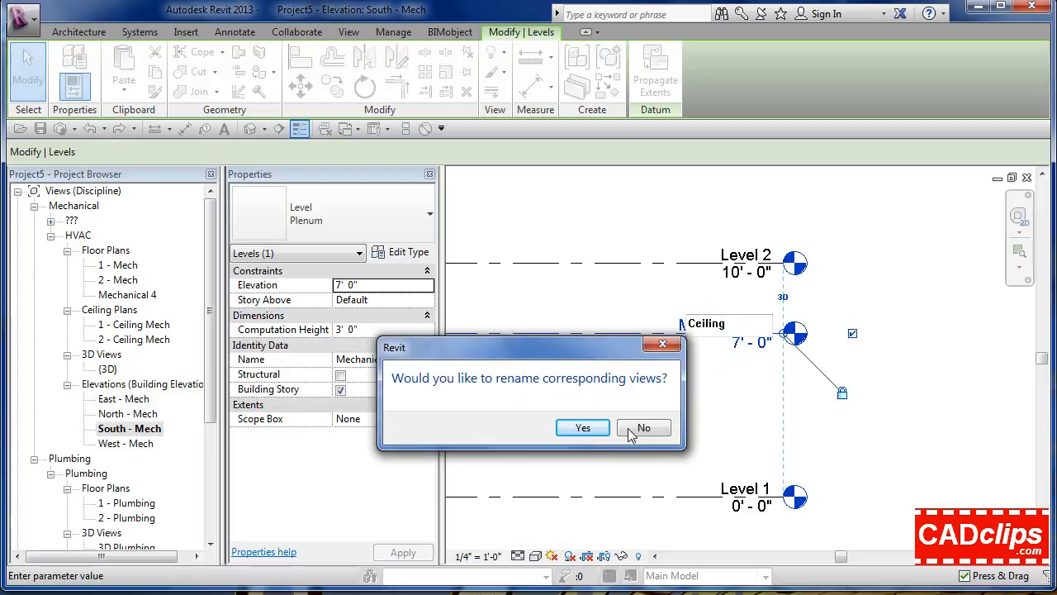
click(583, 428)
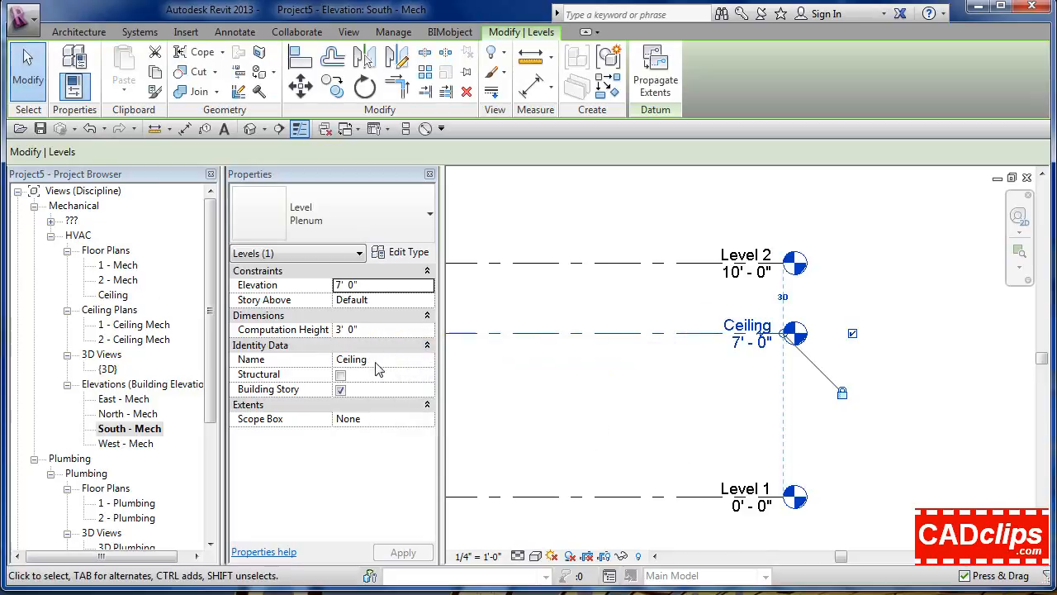
- Examine the properties of the Ceiling floor plan and of the Ceiling level in the elevation
click(116, 299)
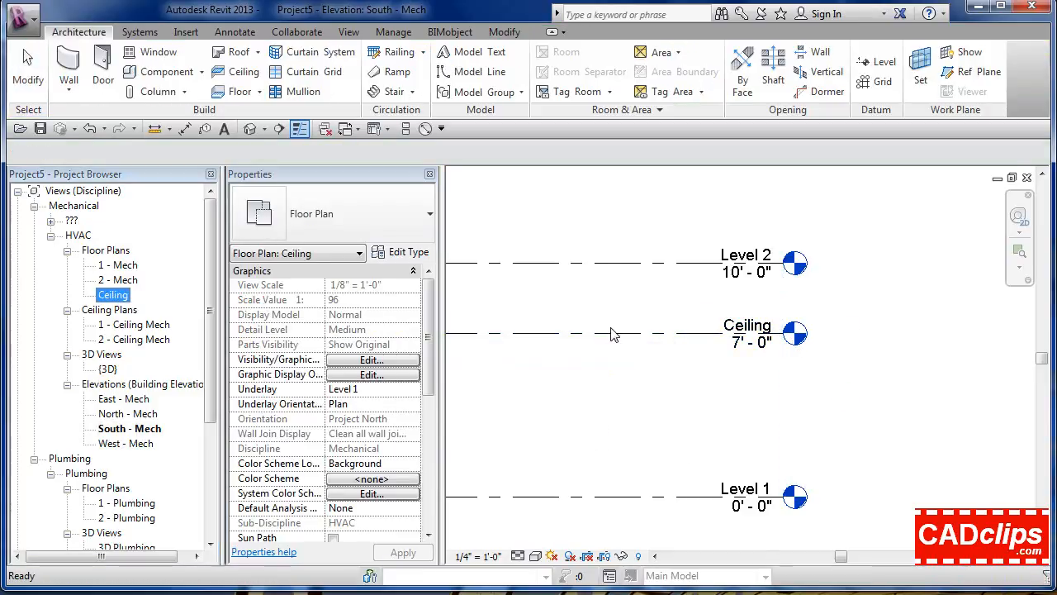
click(608, 332)
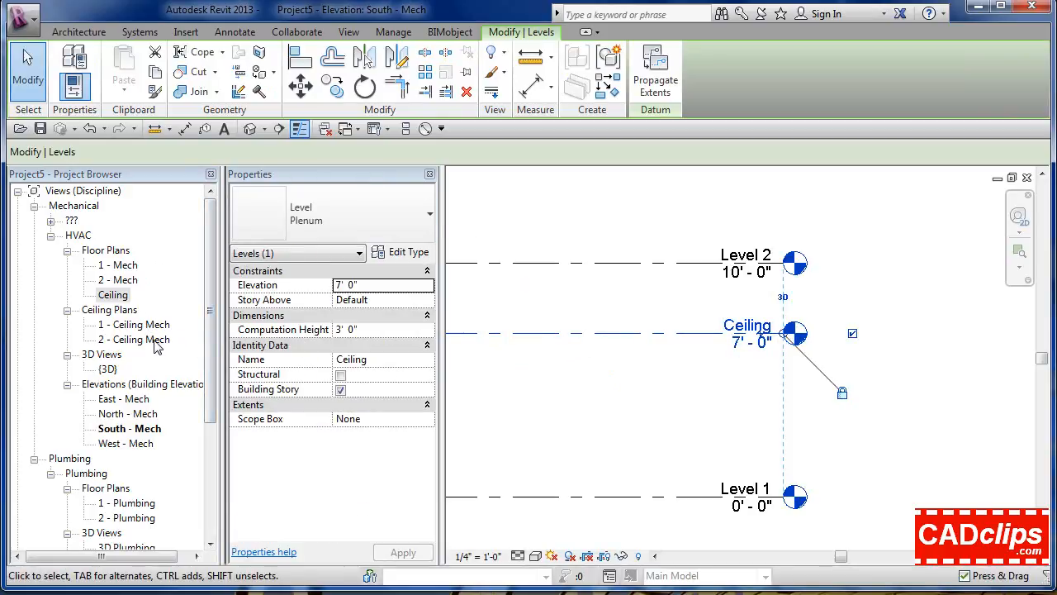
click(559, 299)
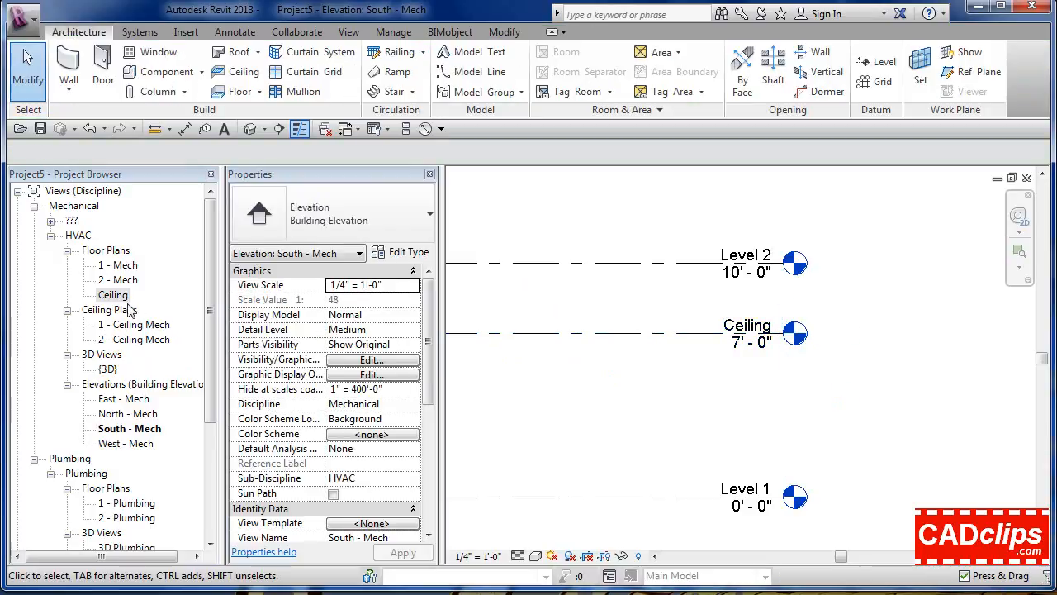
- Assign the uncategorized Ceiling ceiling plan under Mechanical to the HVAC sub-discipline
click(50, 220)
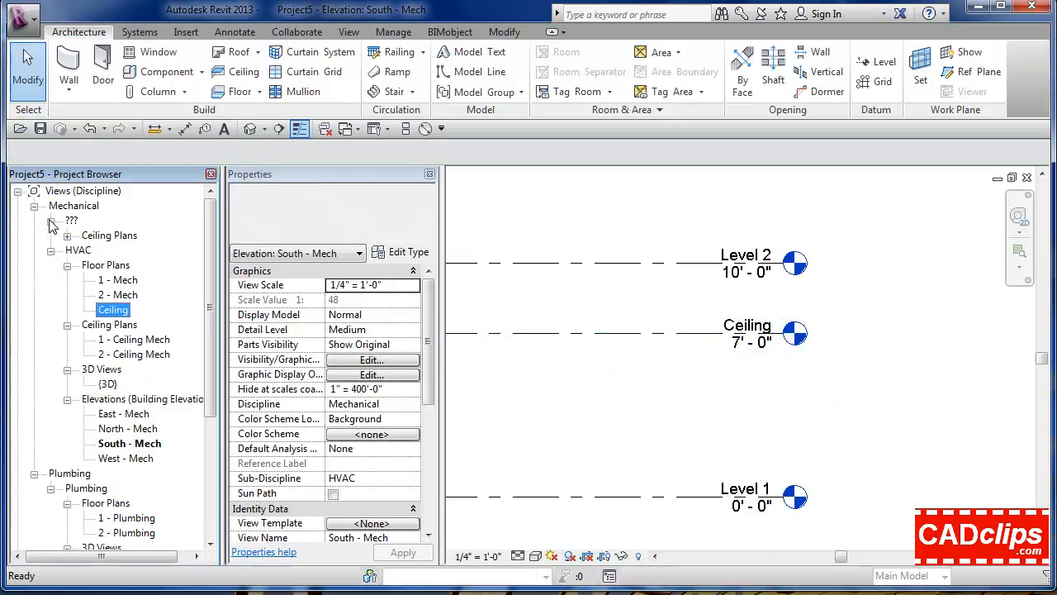
click(67, 236)
click(114, 251)
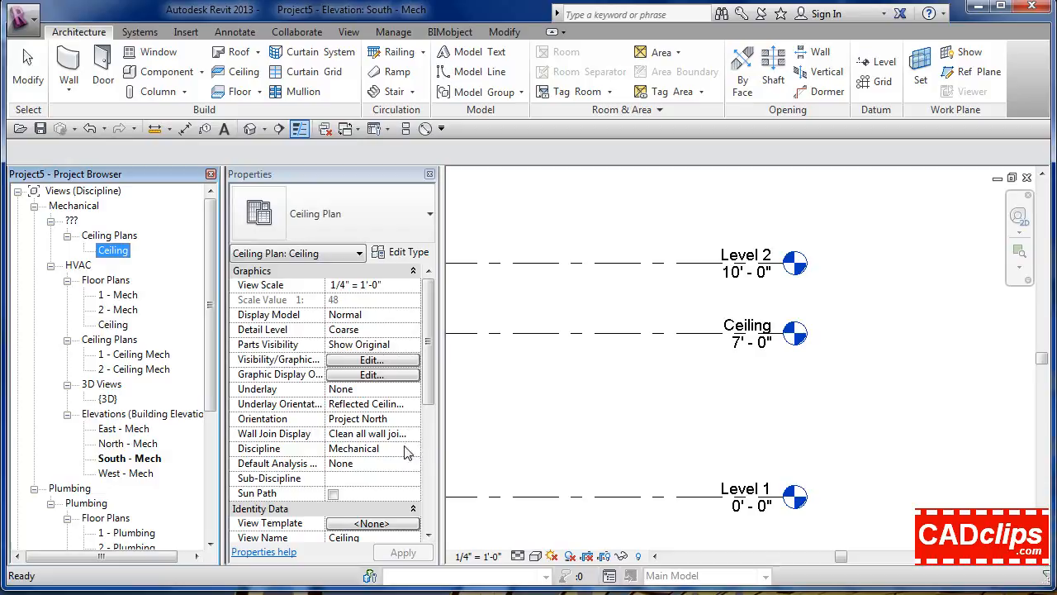
click(417, 485)
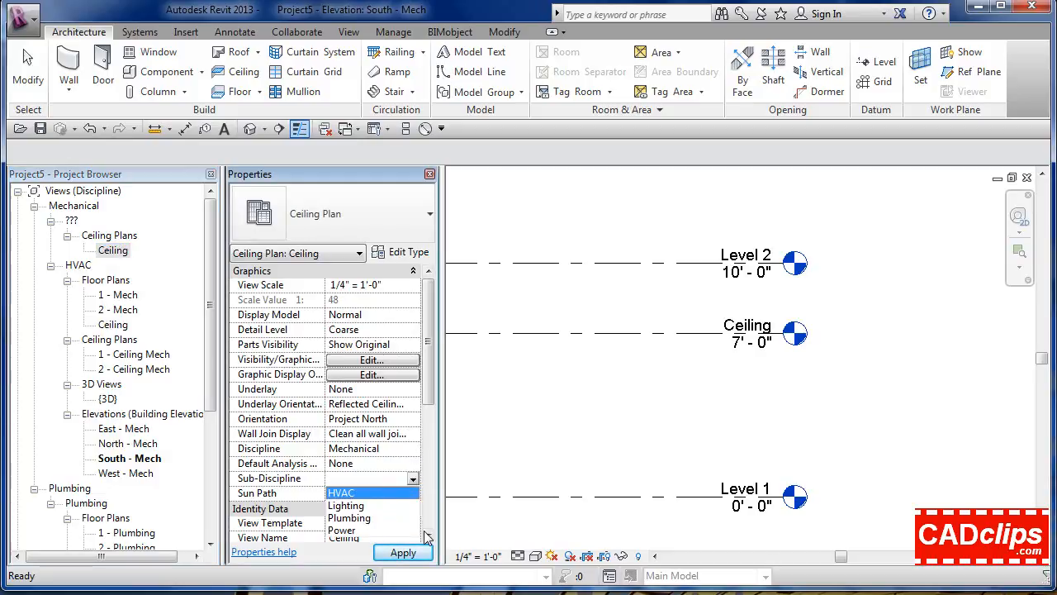
click(429, 398)
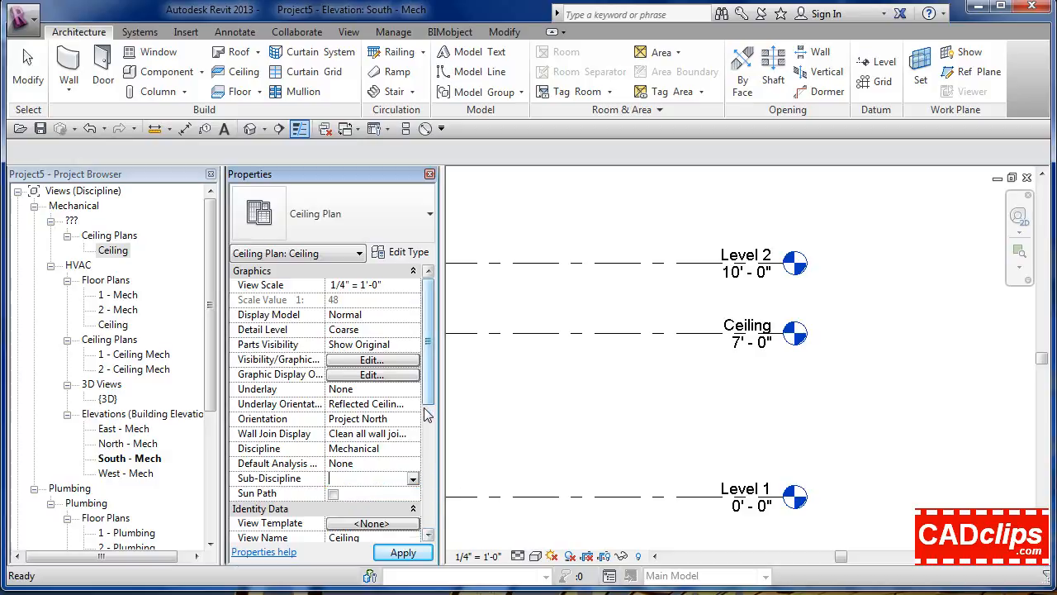
scroll(429, 397, down, 3)
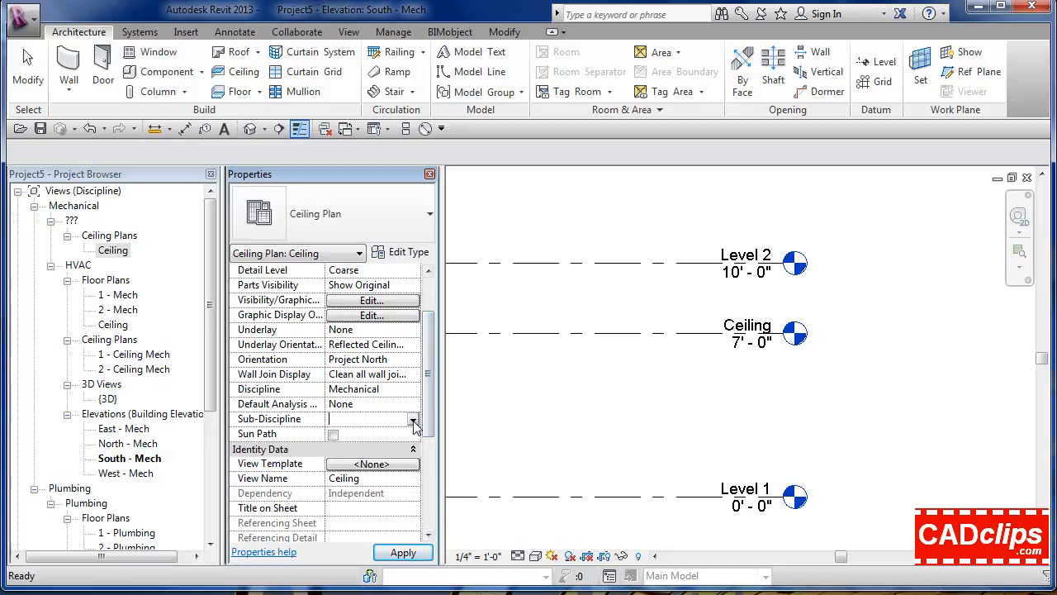
click(413, 420)
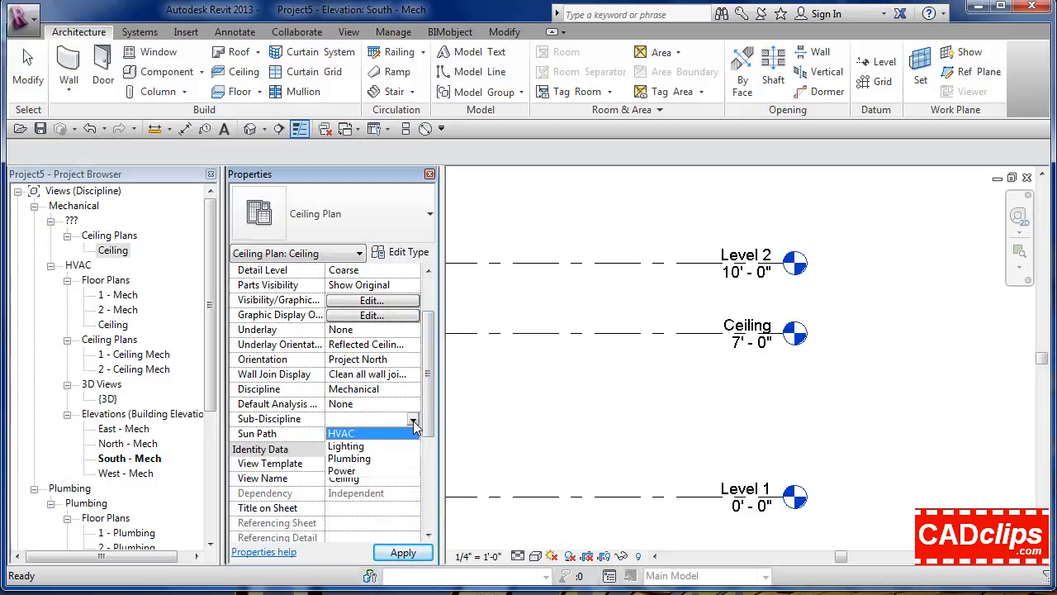
click(354, 435)
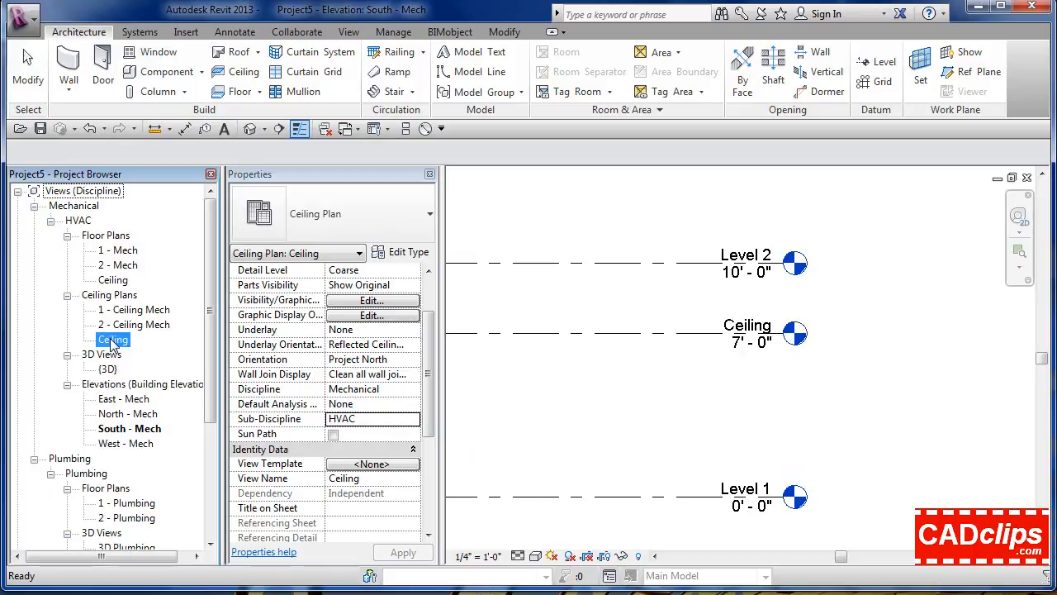
click(523, 402)
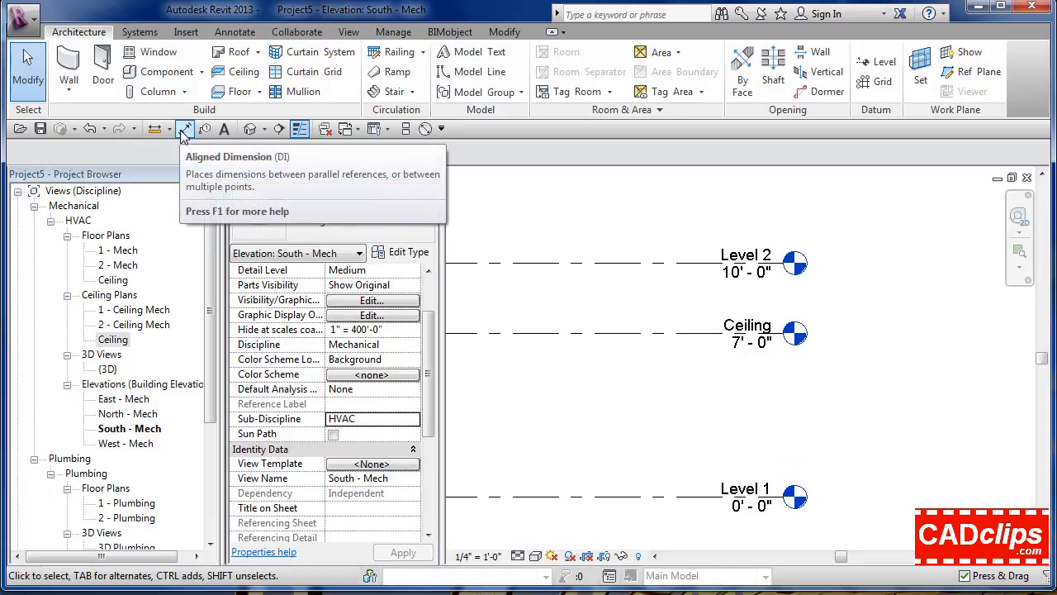
- Place a continuous aligned dimension string across Level 1, Ceiling and Level 2 in the South - Mech elevation, near the level heads
click(235, 31)
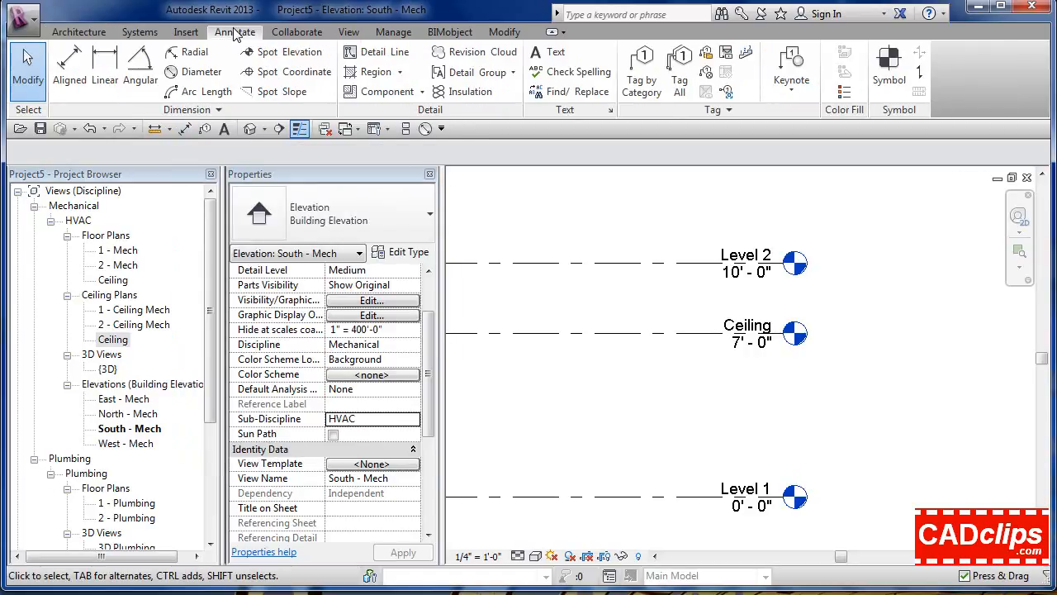
right_click(71, 66)
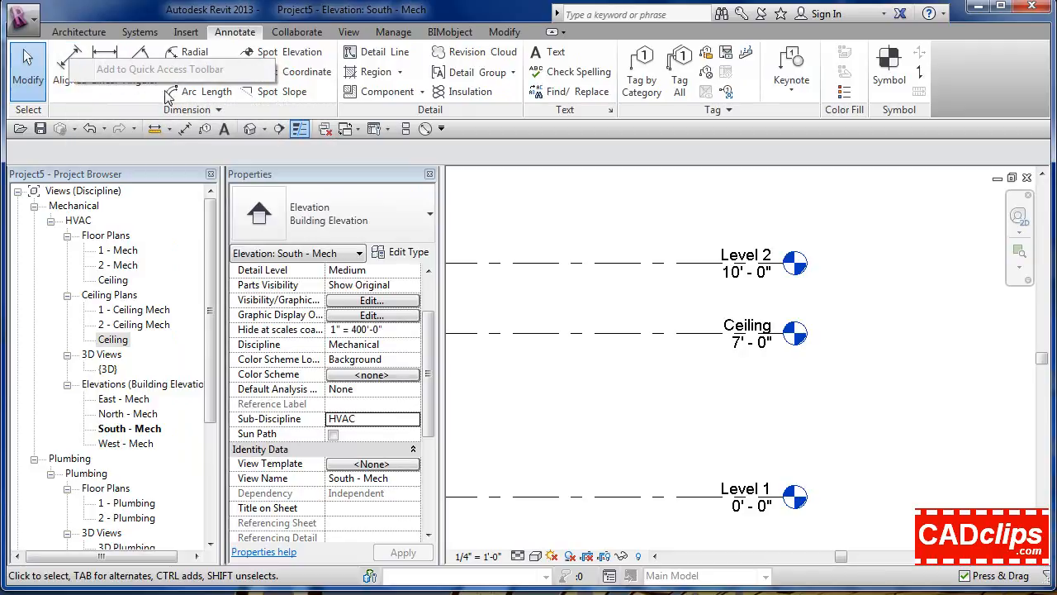
click(185, 129)
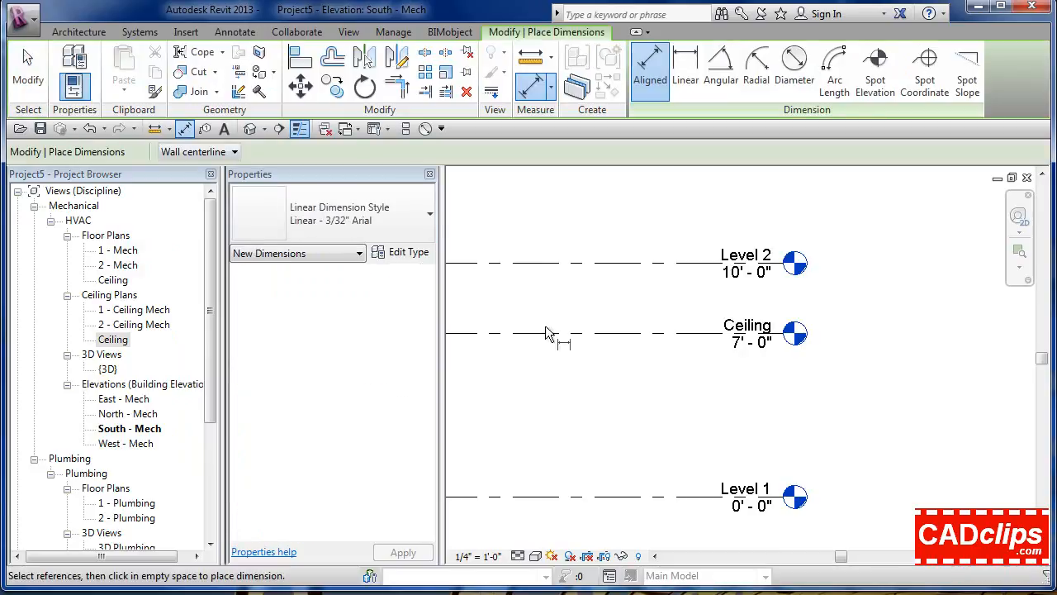
click(678, 335)
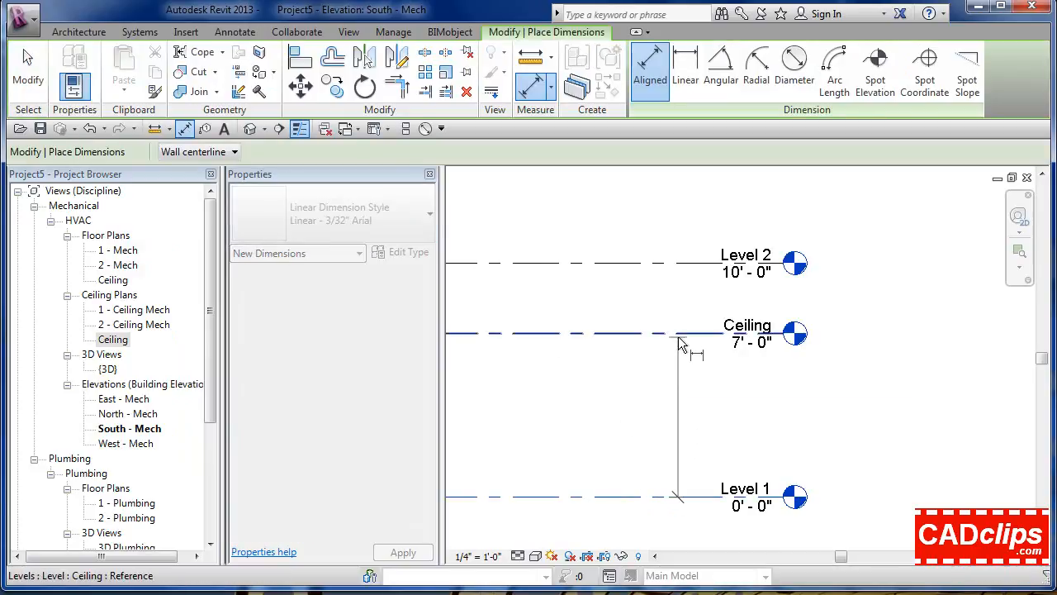
click(699, 264)
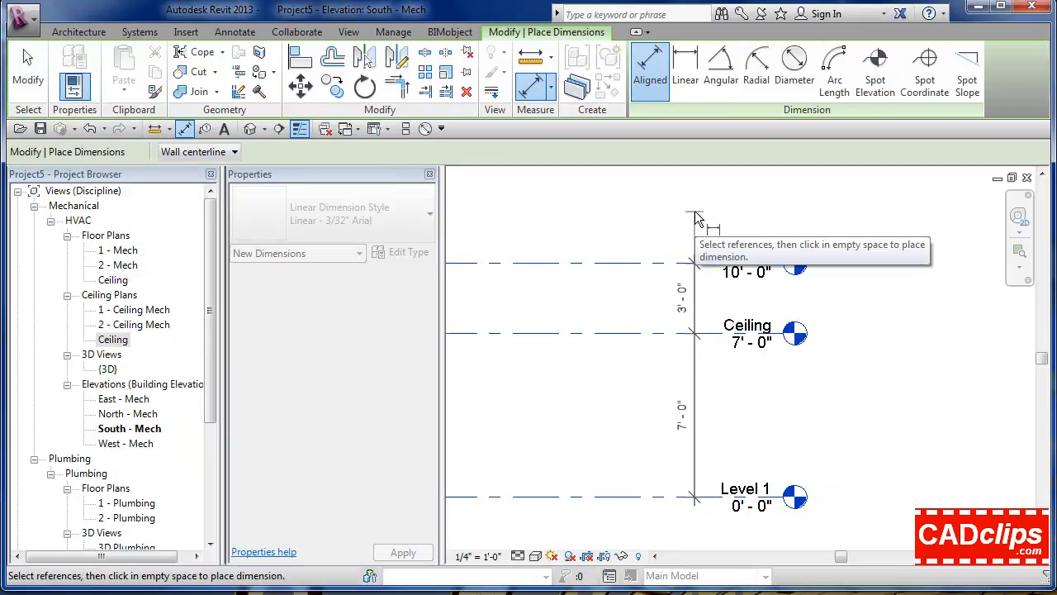
click(702, 220)
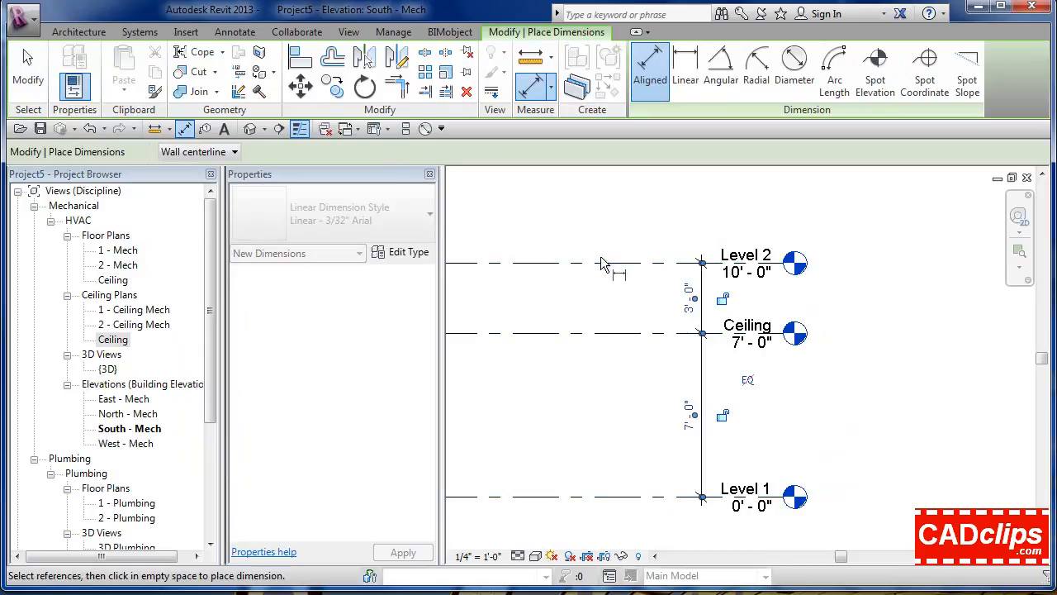
key(Escape)
key(Escape)
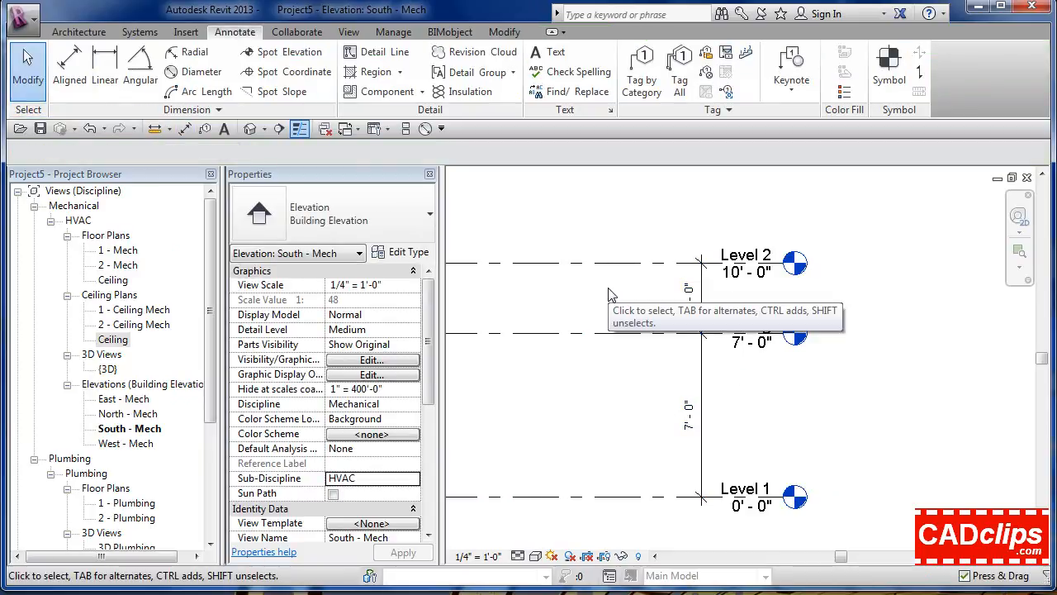
- Move the Ceiling level by setting its dimensioned distance below Level 2 to 2' - 6"
click(562, 332)
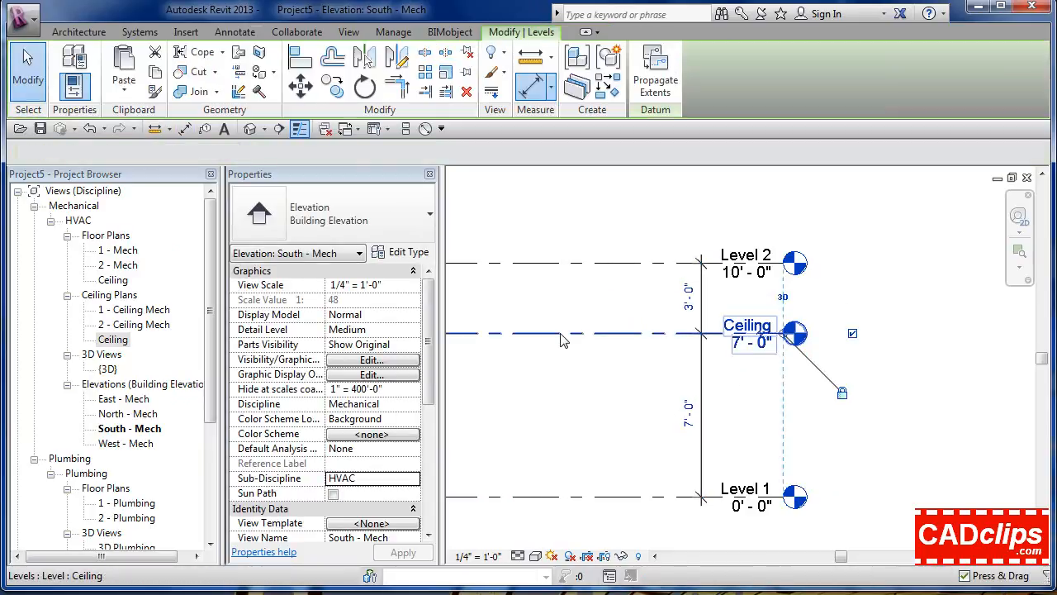
click(689, 308)
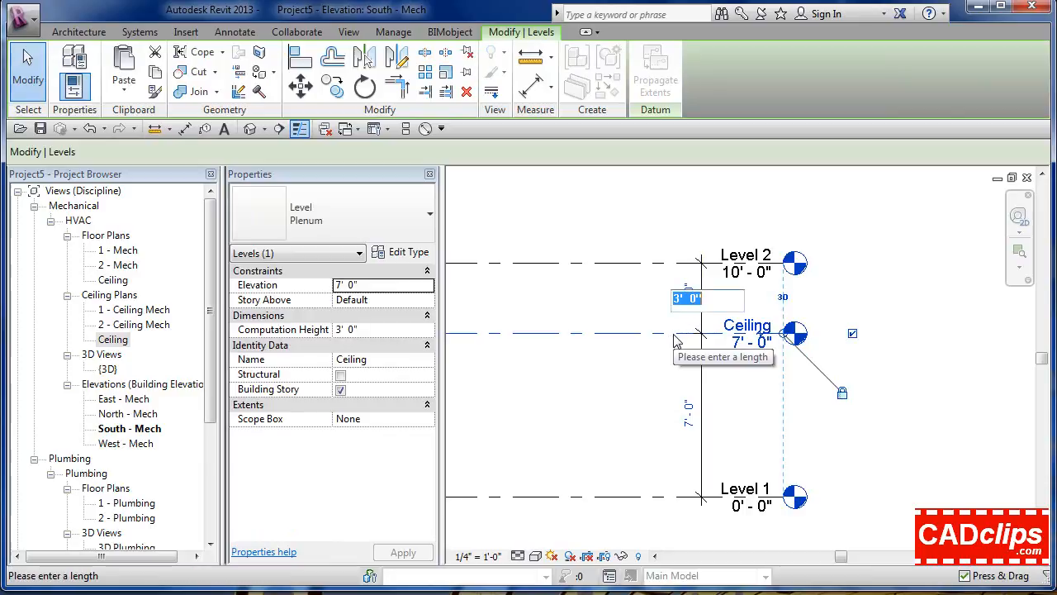
key(BackSpace)
text(2)
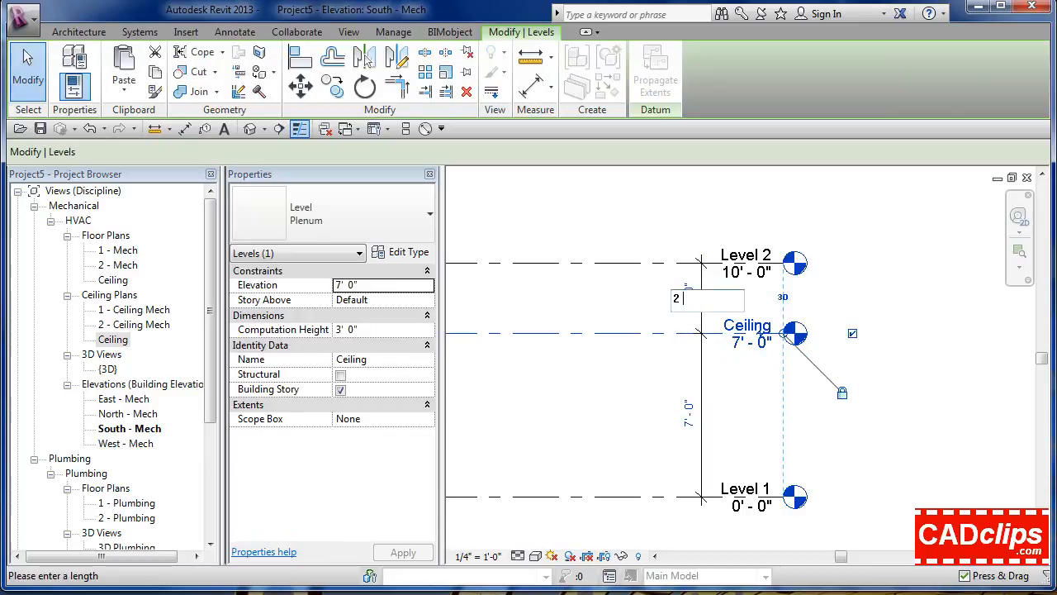
text(' - 6)
key(Return)
click(649, 402)
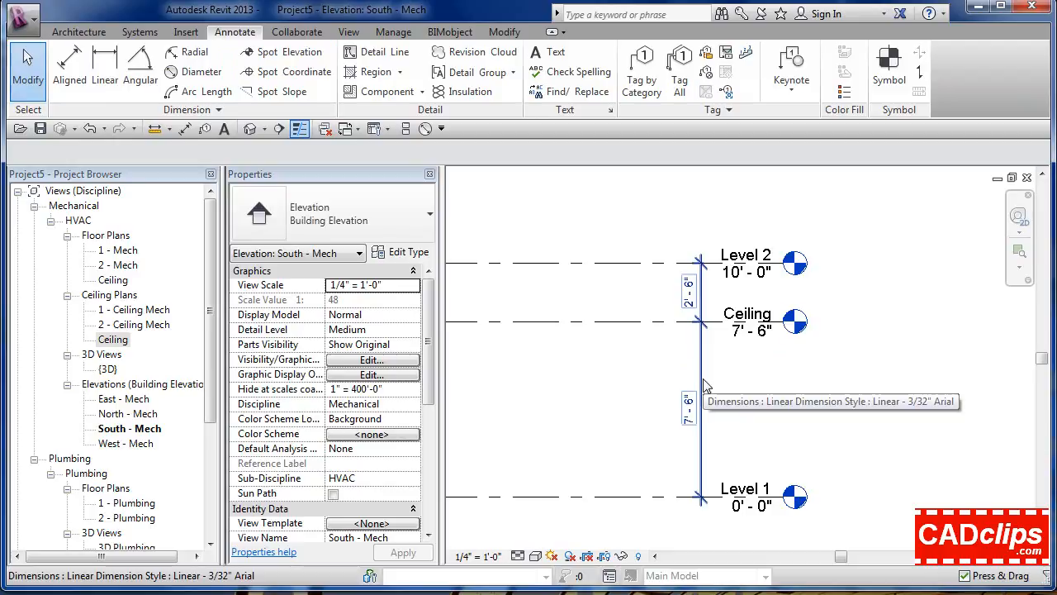
- Lock the dimension between the Ceiling level and Level 2
middle_drag(602, 389, 605, 400)
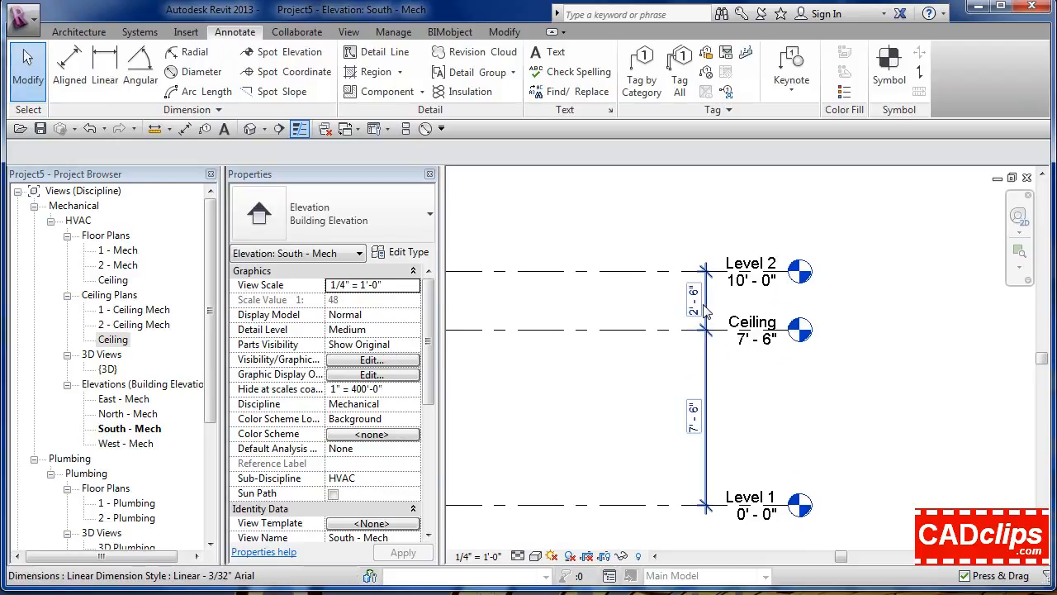
click(721, 341)
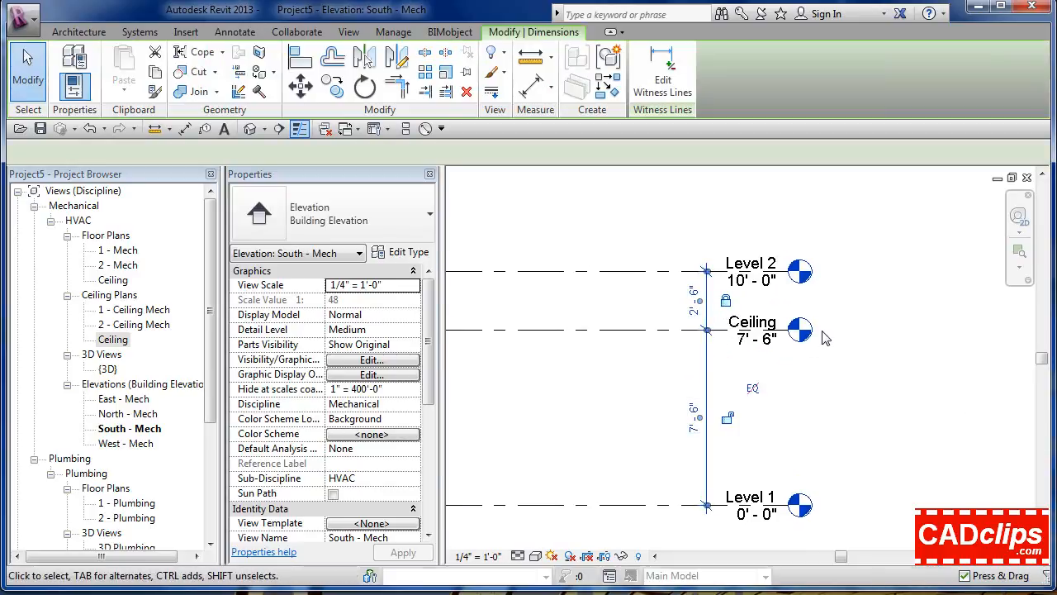
click(854, 351)
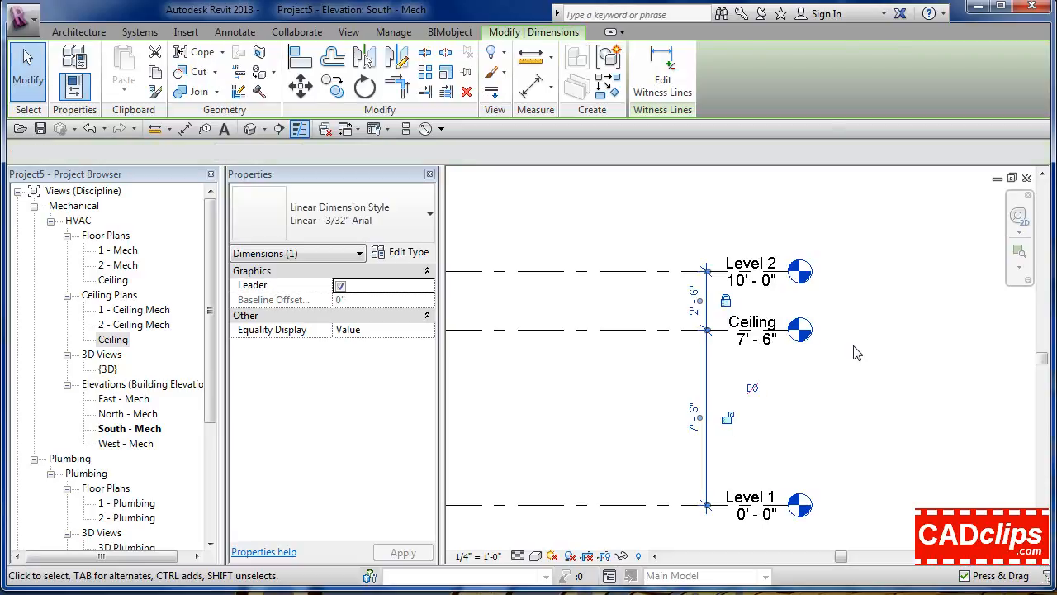
- Set the elevation of Level 2 to 12'
click(683, 271)
click(754, 283)
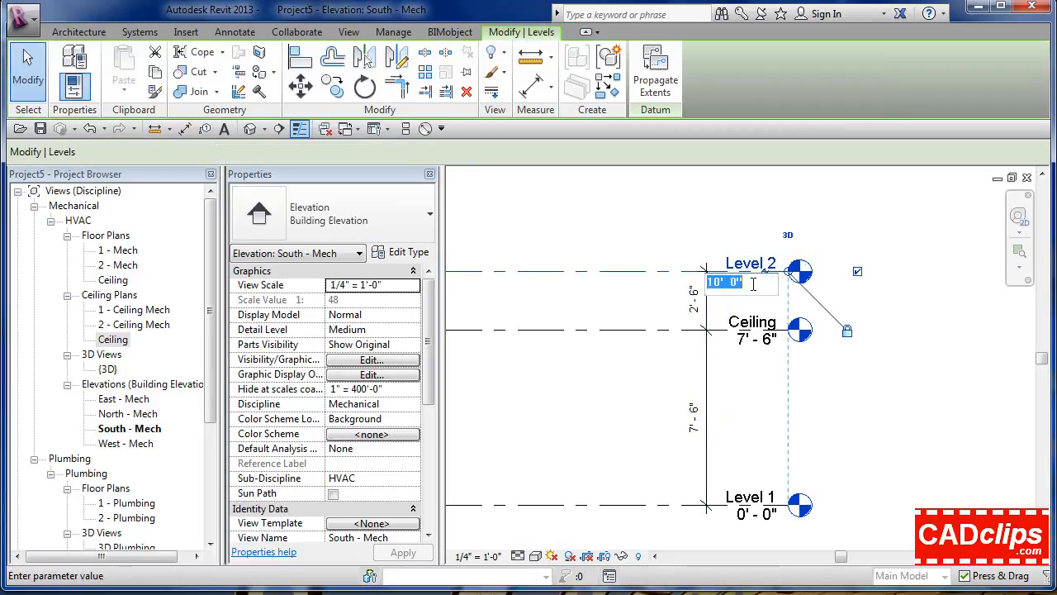
text(12)
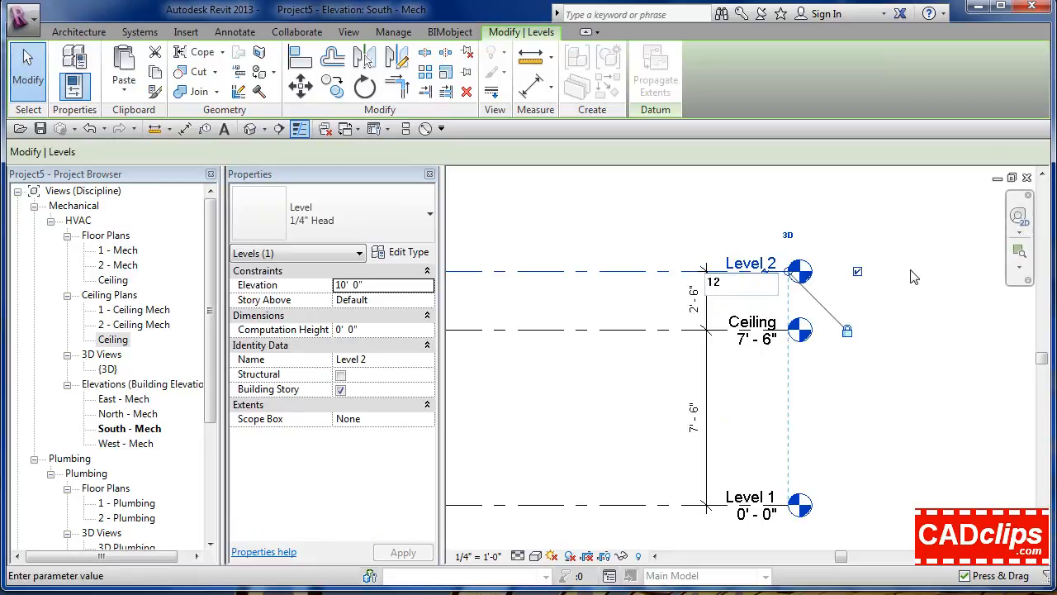
key(Return)
click(914, 278)
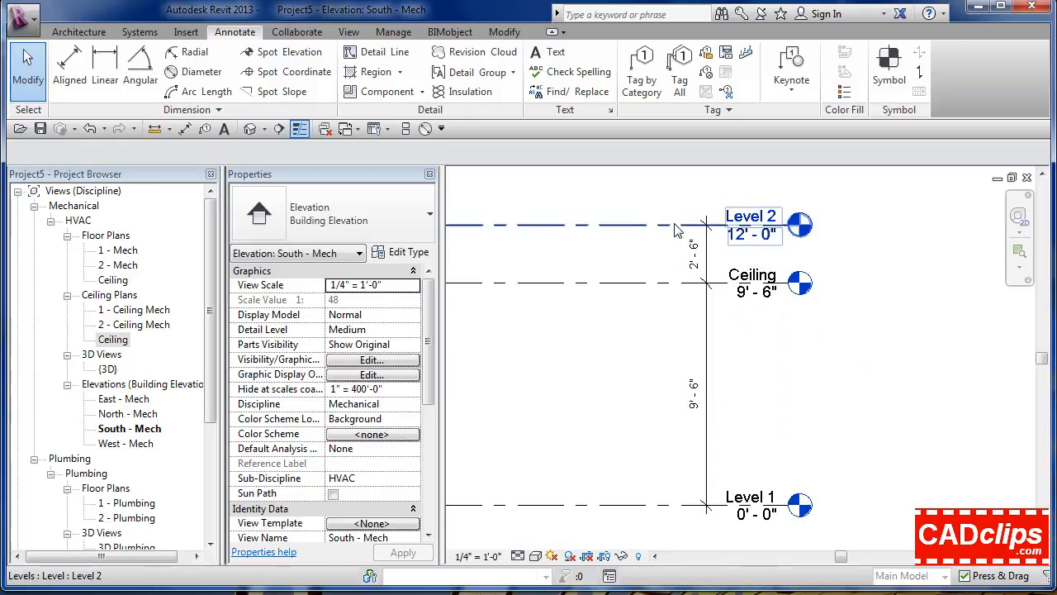
- Set the elevation of Level 2 to 12' 6 1/2" and check the locked dimension down to the Ceiling level
click(741, 237)
click(748, 235)
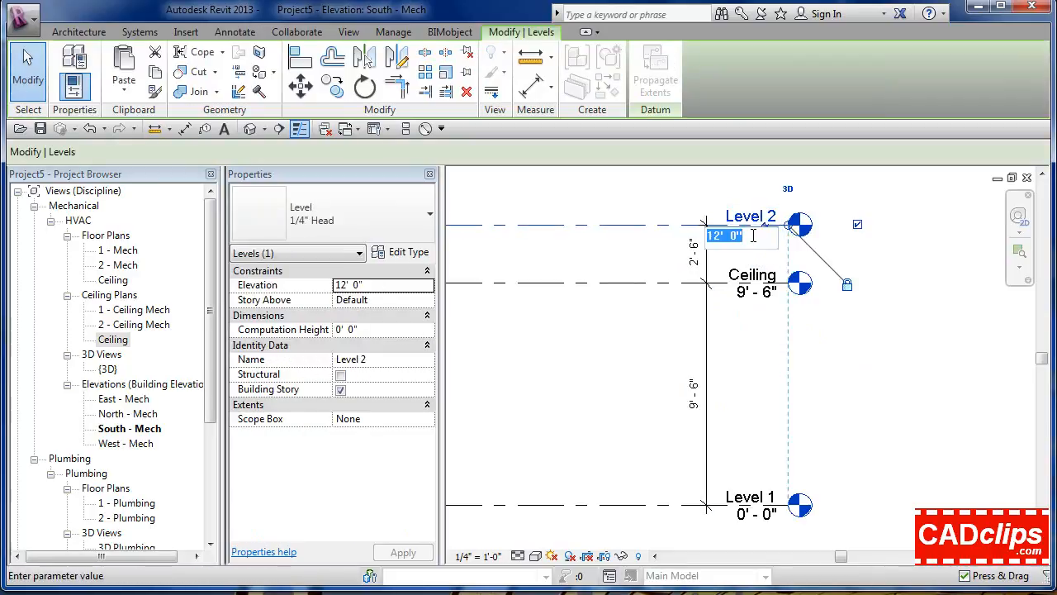
text(1)
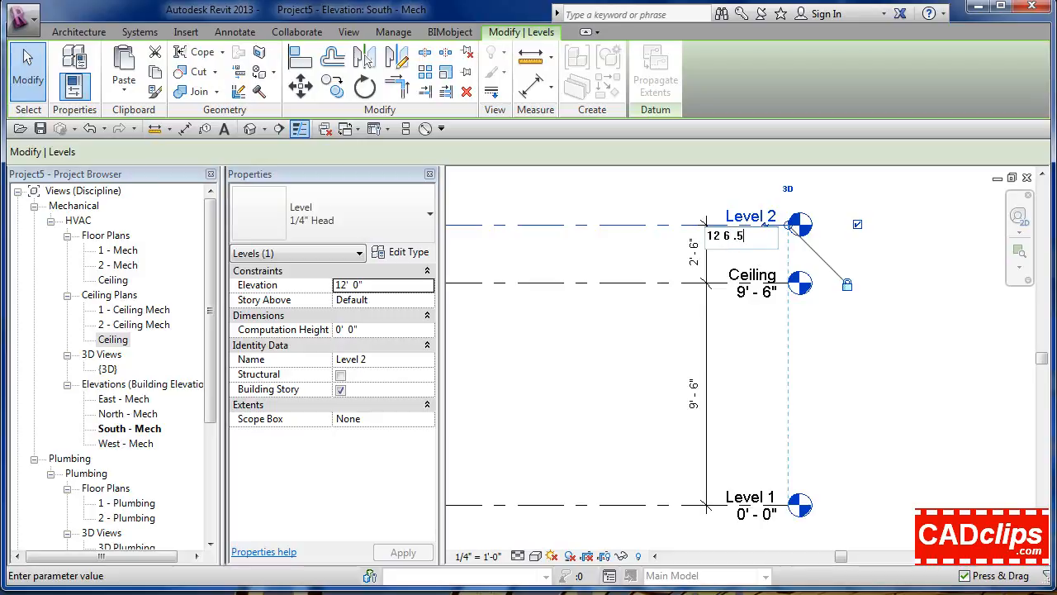
text(1/2)
key(Return)
click(884, 368)
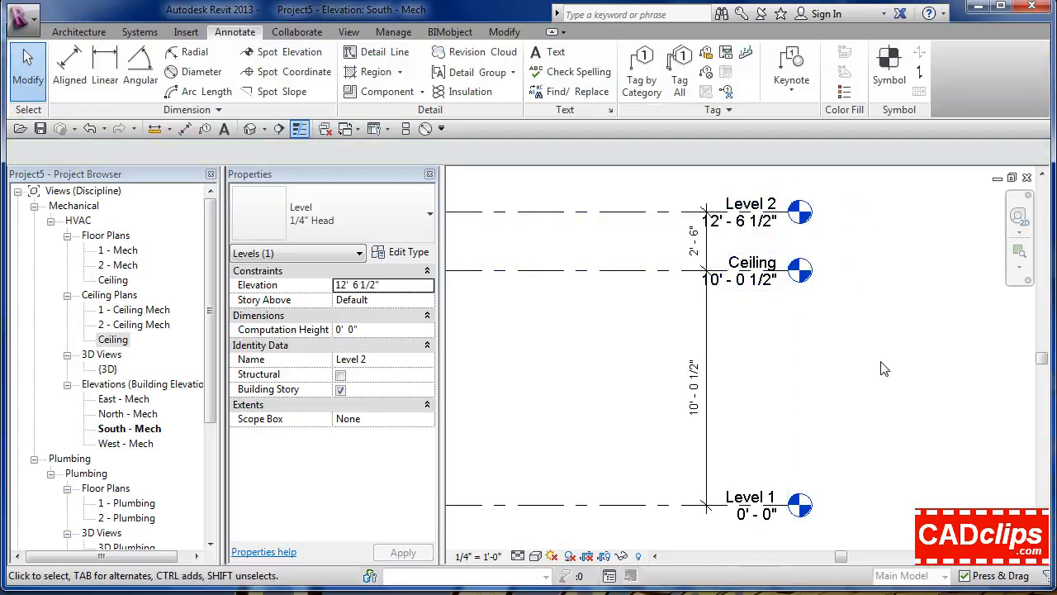
click(695, 240)
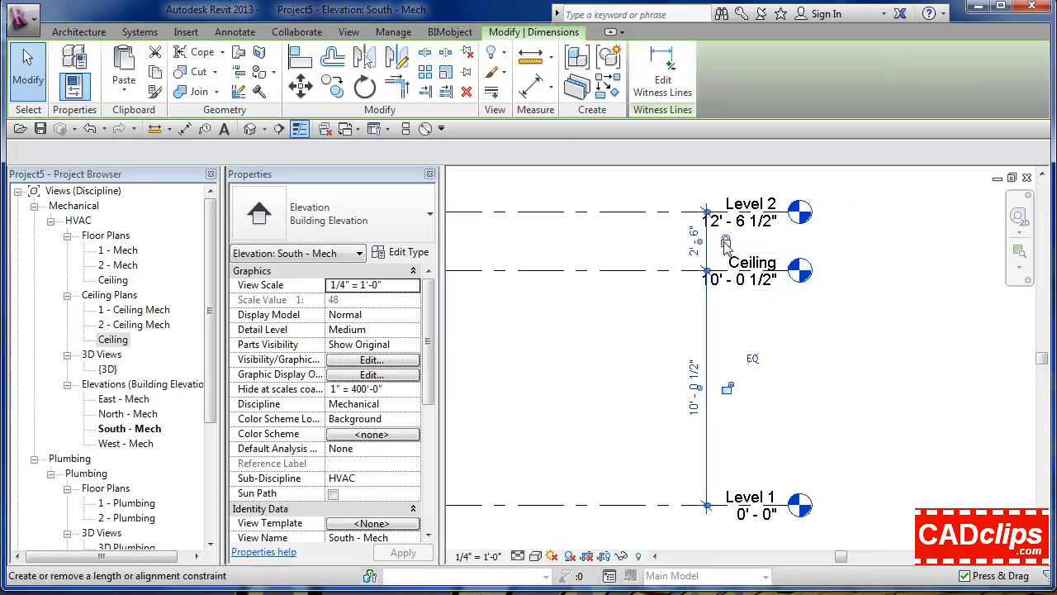
click(798, 335)
- Set the elevation of Level 2 to 12' 6"
middle_drag(798, 335, 870, 347)
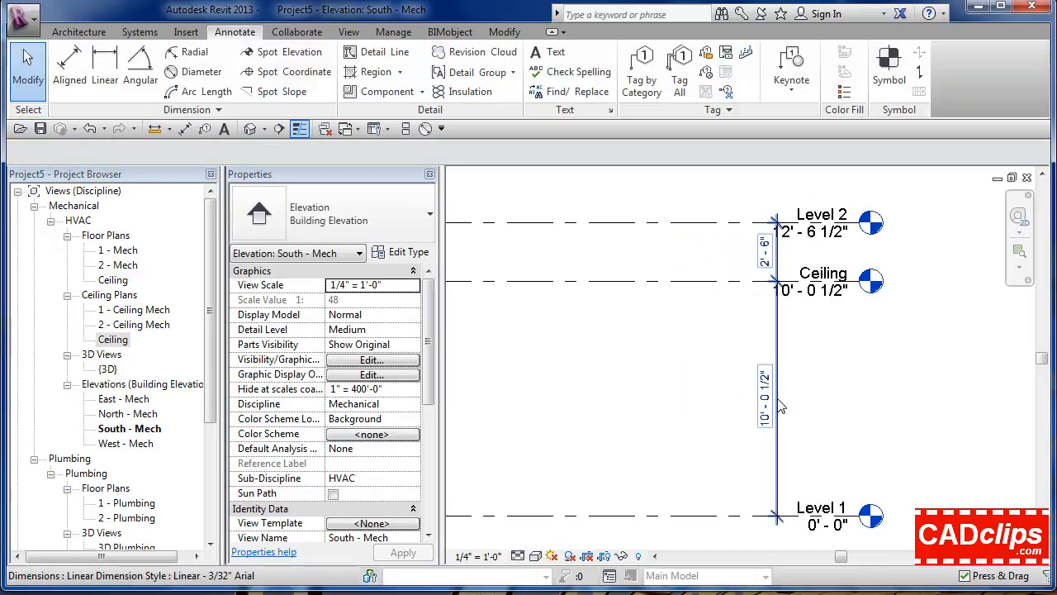
click(746, 227)
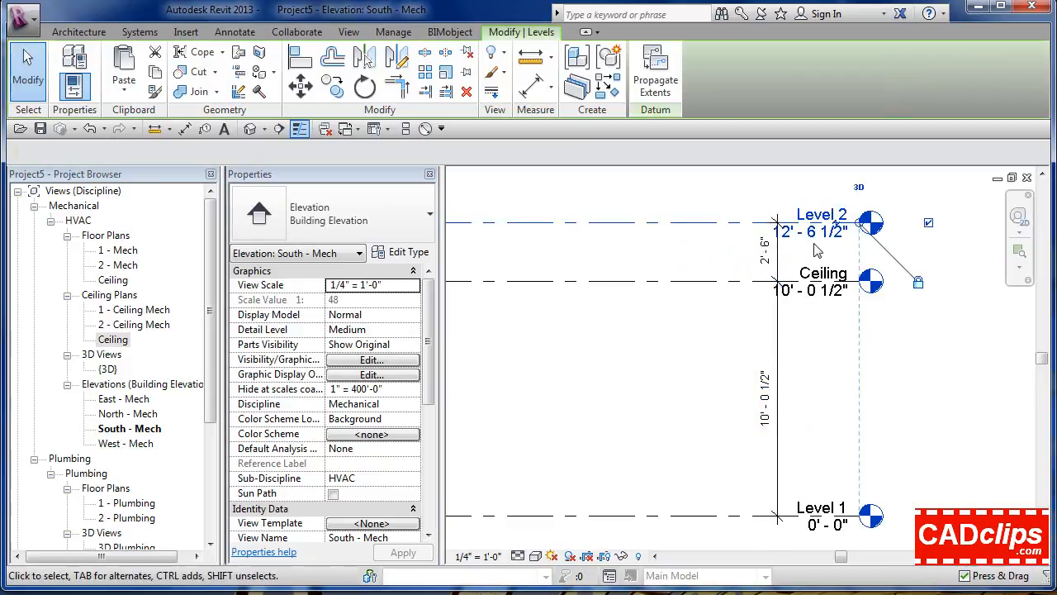
click(814, 232)
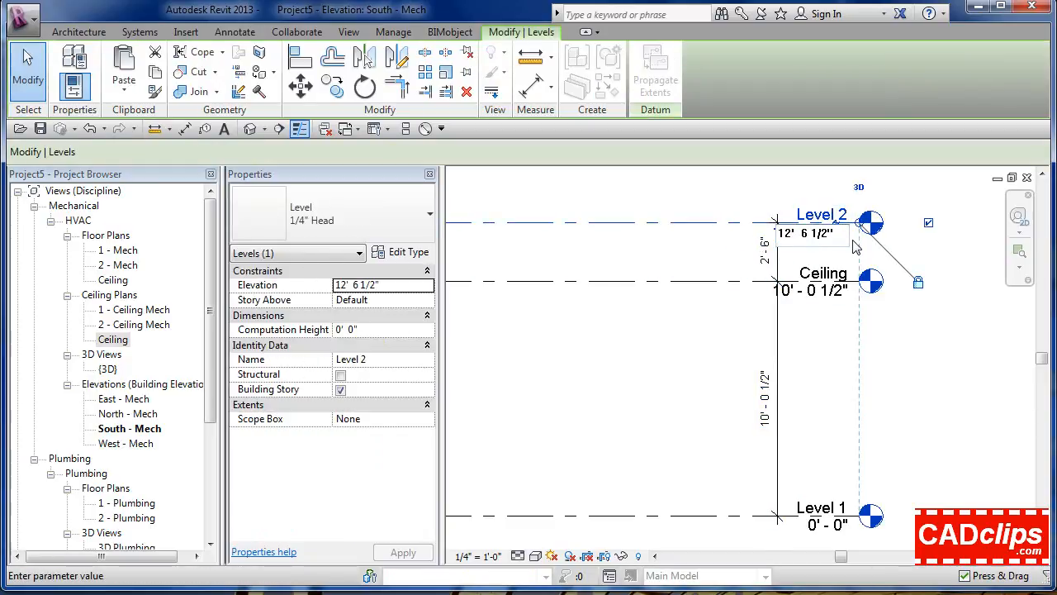
key(Return)
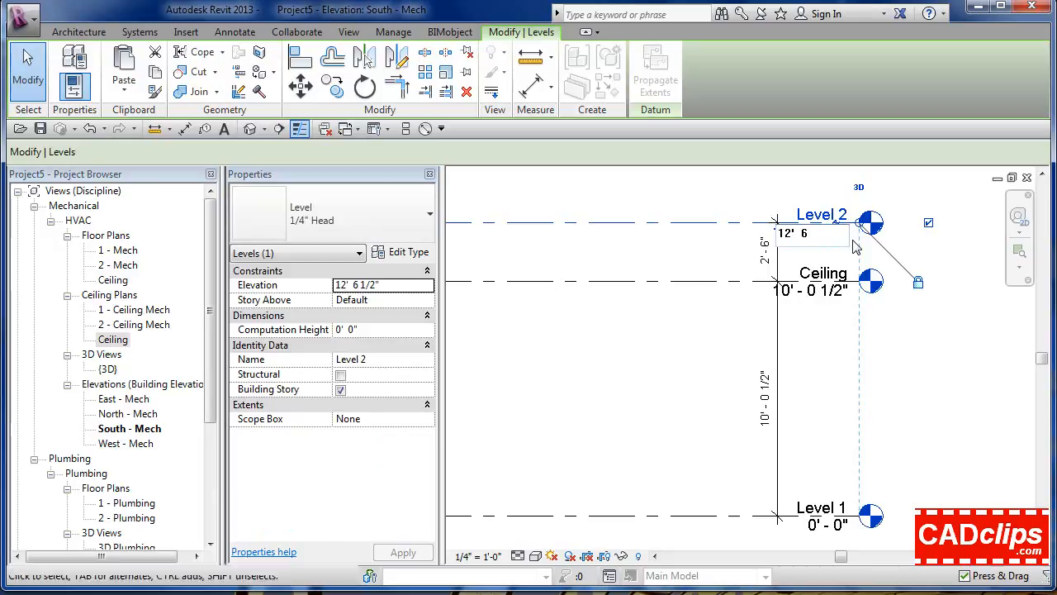
click(676, 372)
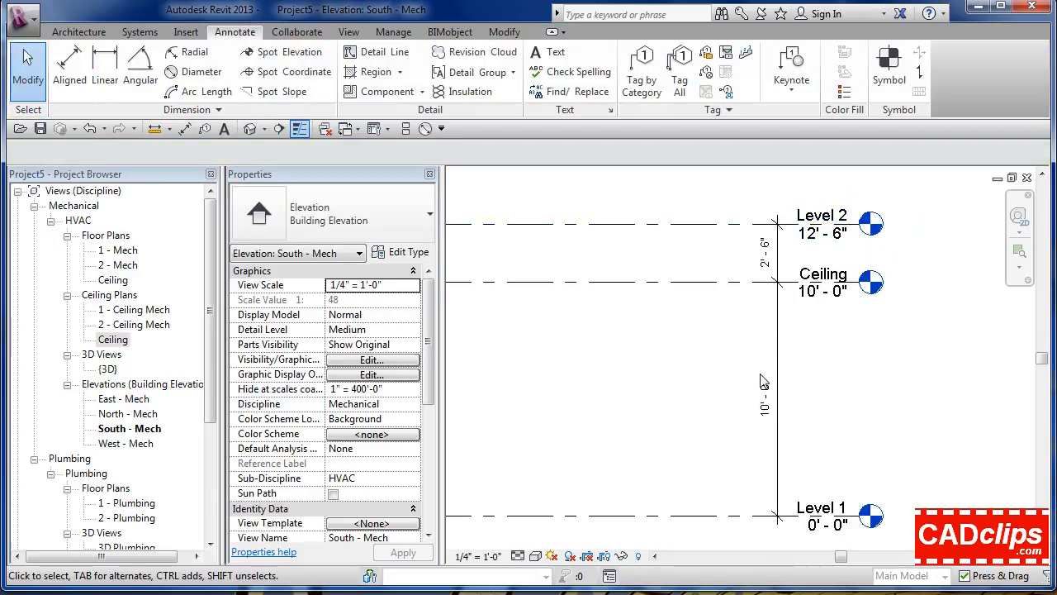
middle_drag(640, 382, 715, 389)
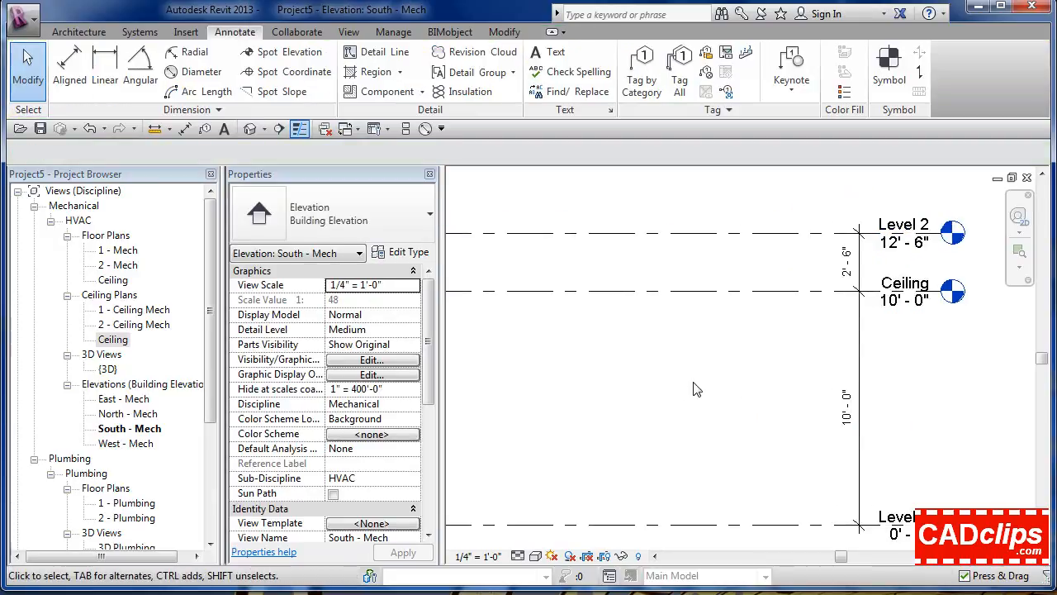
- Open the Ceiling floor plan under HVAC and collapse the Ceiling Plans group in the project tree
middle_drag(695, 327, 710, 344)
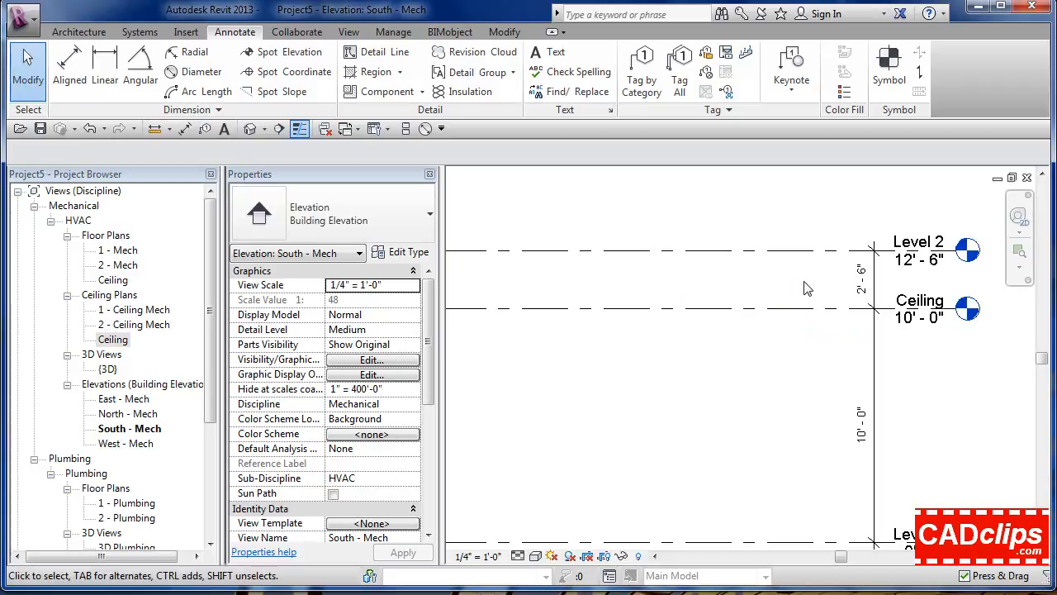
scroll(807, 289, down, 3)
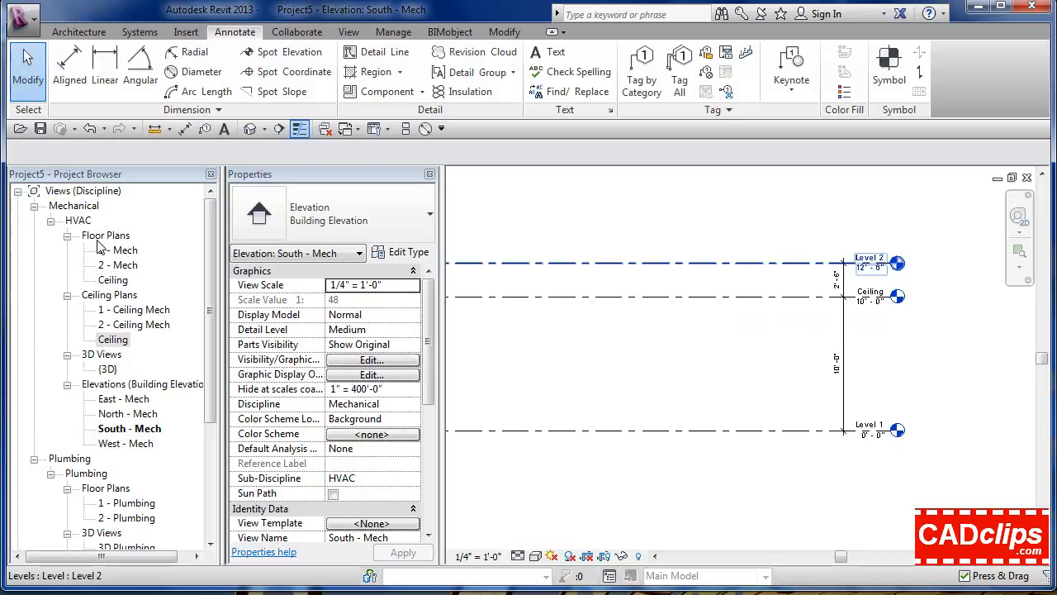
double_click(114, 280)
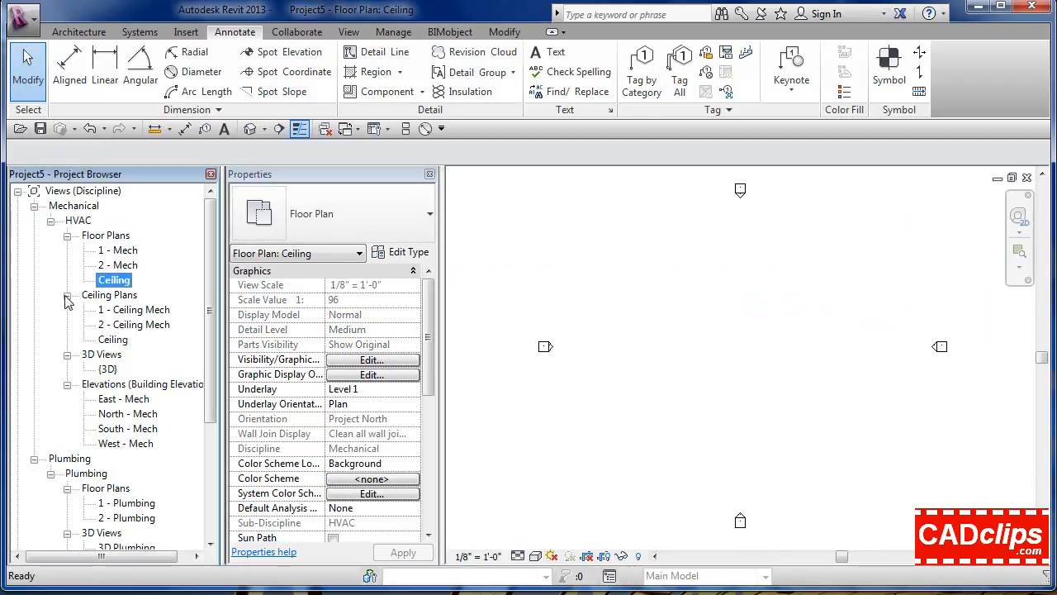
click(67, 295)
click(124, 282)
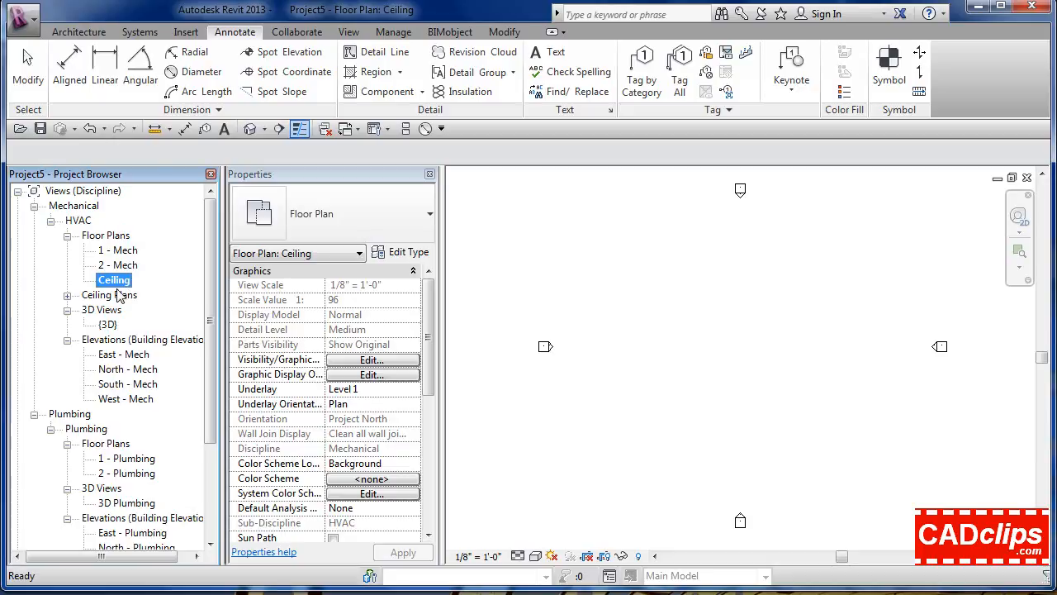
scroll(421, 420, down, 3)
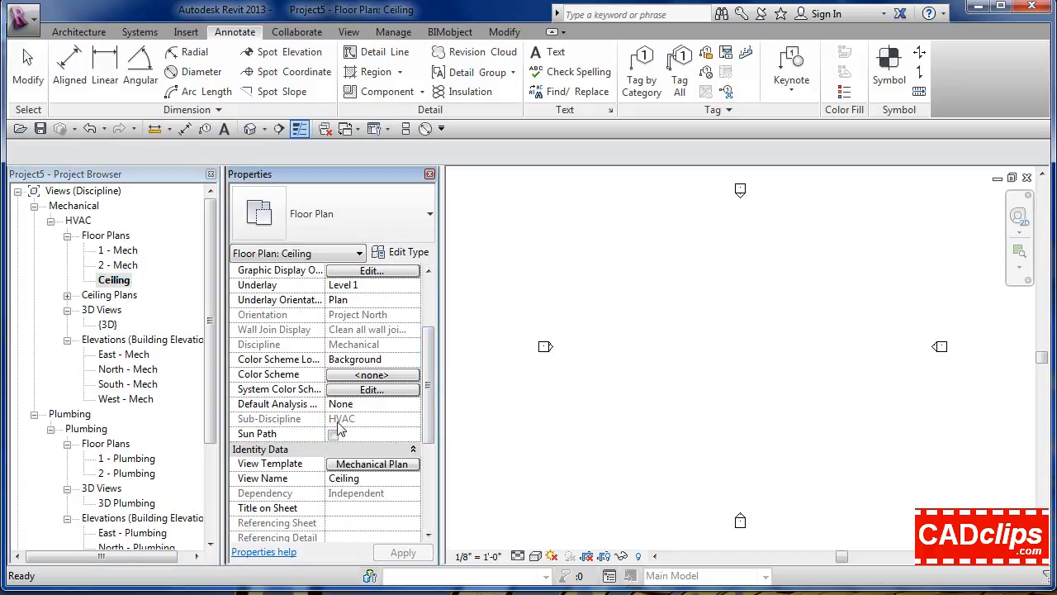
click(501, 427)
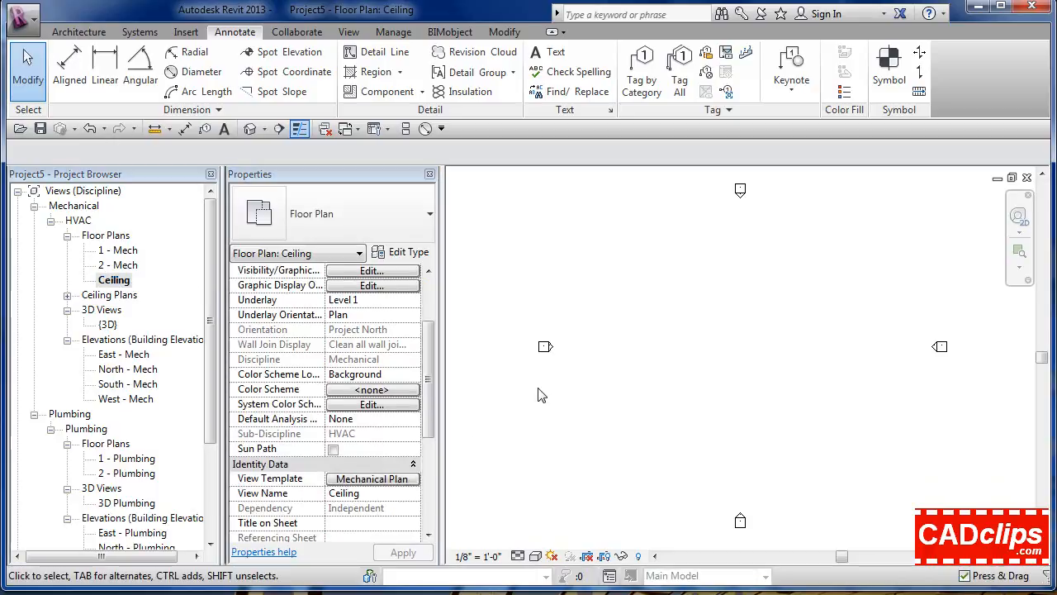
middle_drag(668, 375, 644, 371)
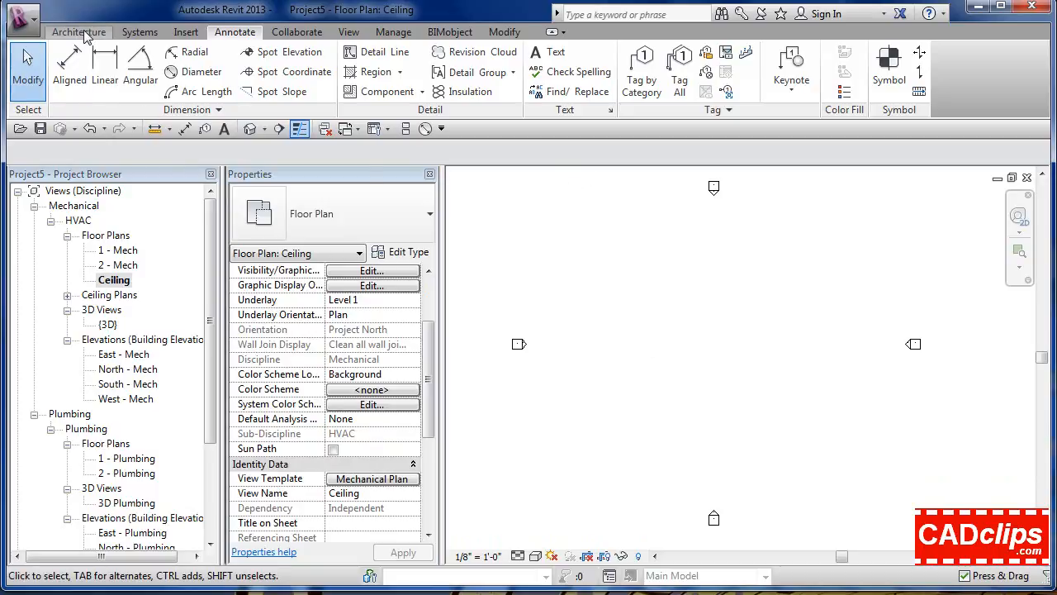
- Place two Supply Diffuser air terminals, 24 x 24 Face 12 x 12 Connection, horizontally aligned in the Ceiling floor plan
click(136, 32)
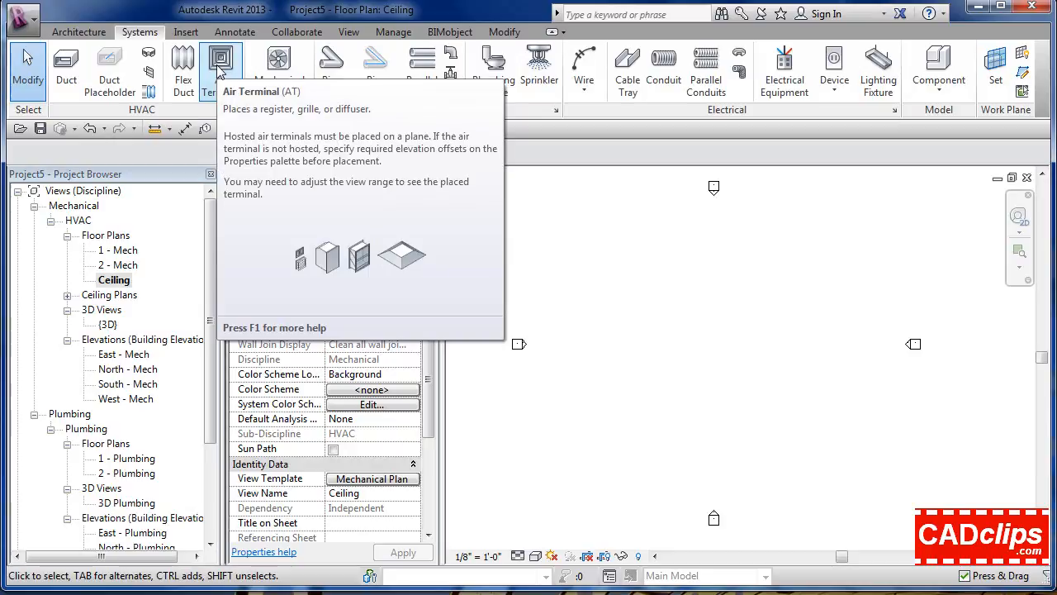
click(220, 66)
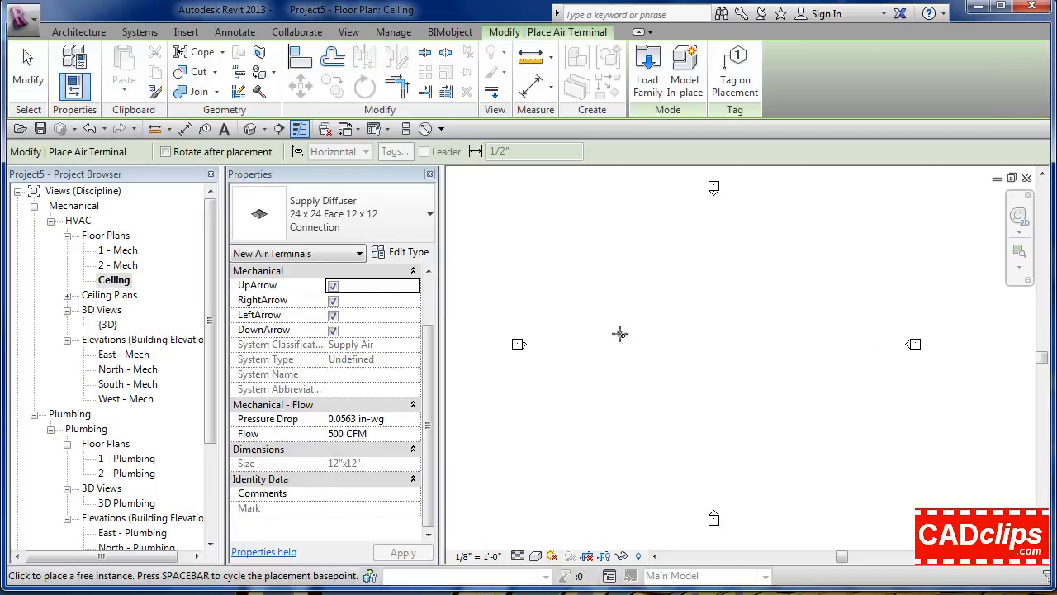
scroll(622, 336, up, 2)
scroll(618, 335, down, 3)
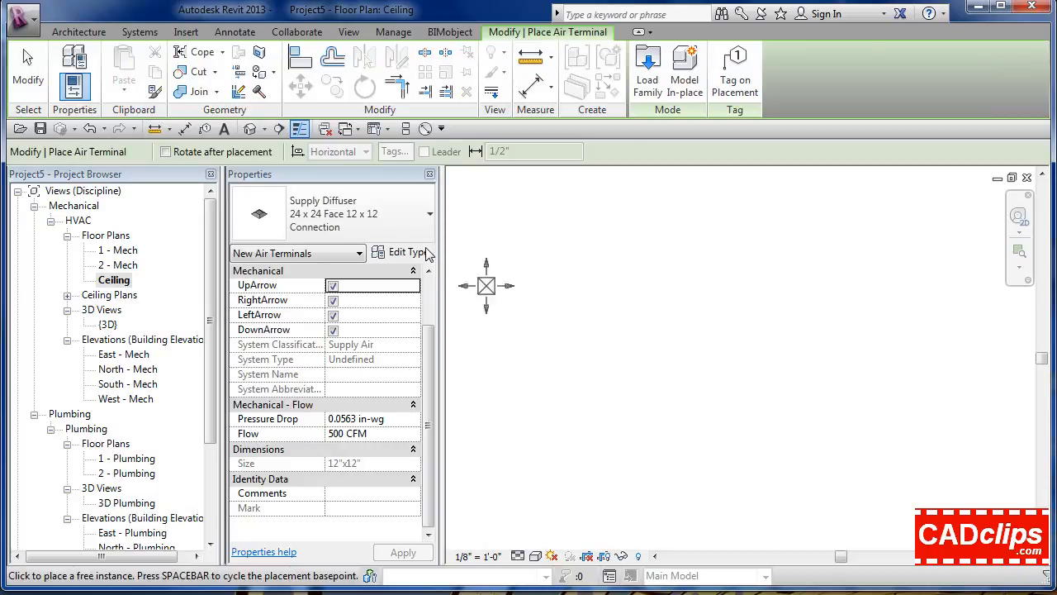
click(385, 221)
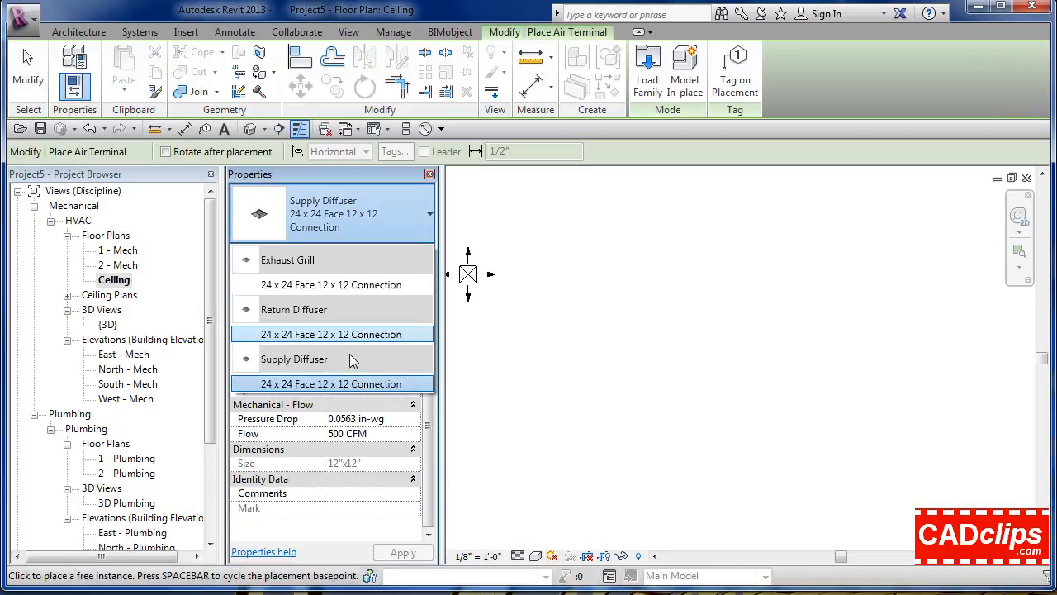
click(316, 385)
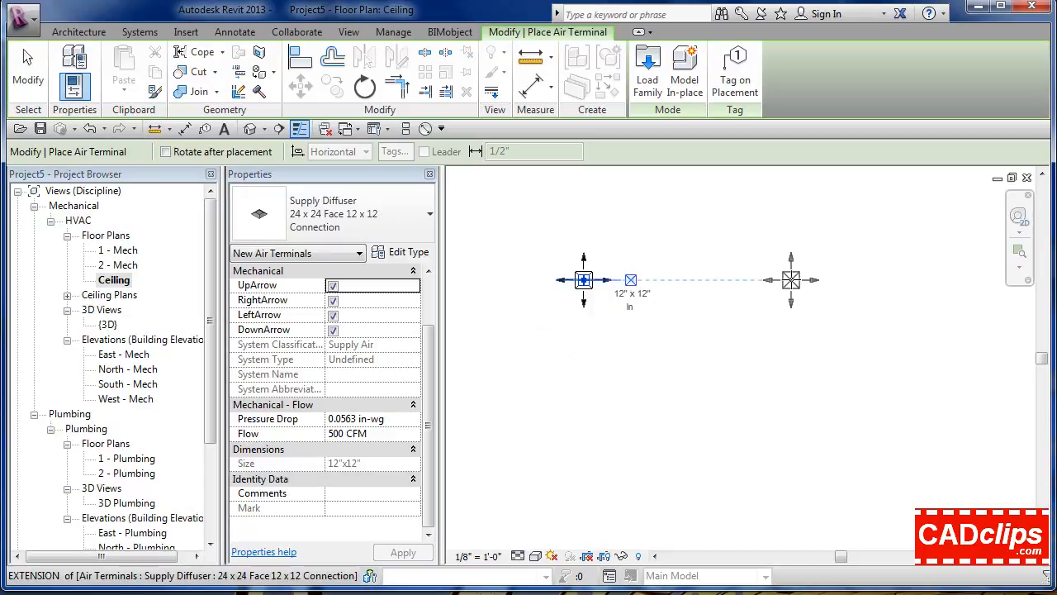
click(791, 279)
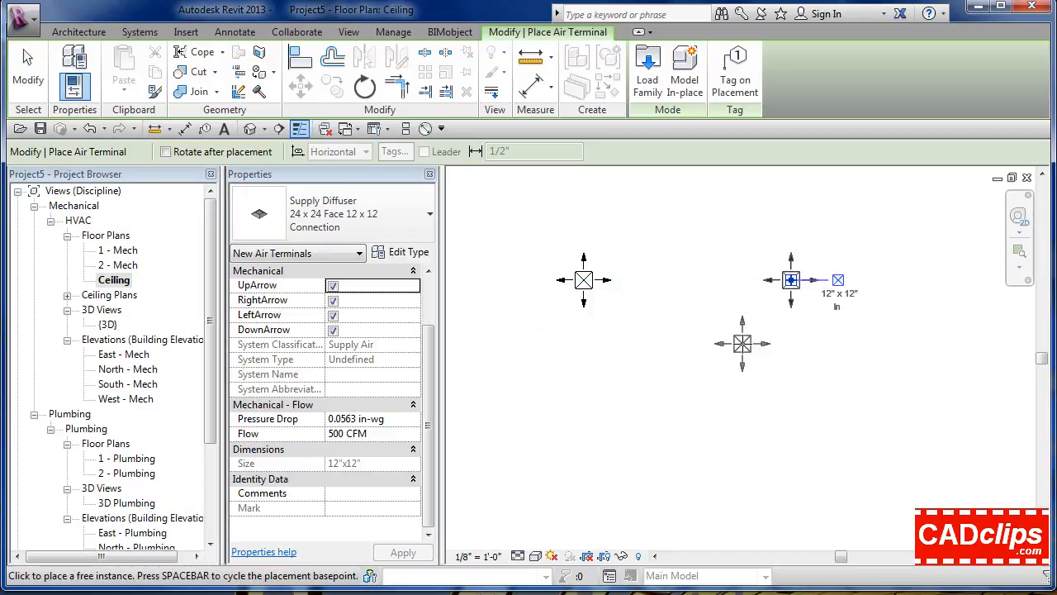
key(Escape)
key(Escape)
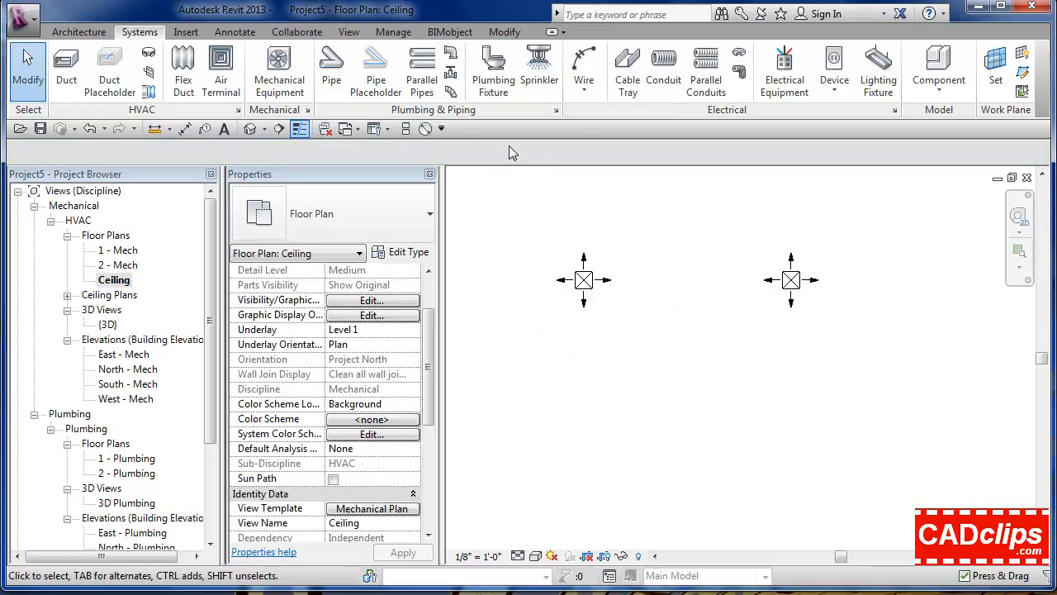
- Place four more supply diffusers on the Ceiling level in two rows aligned below the first pair, forming a two-by-three grid
click(222, 70)
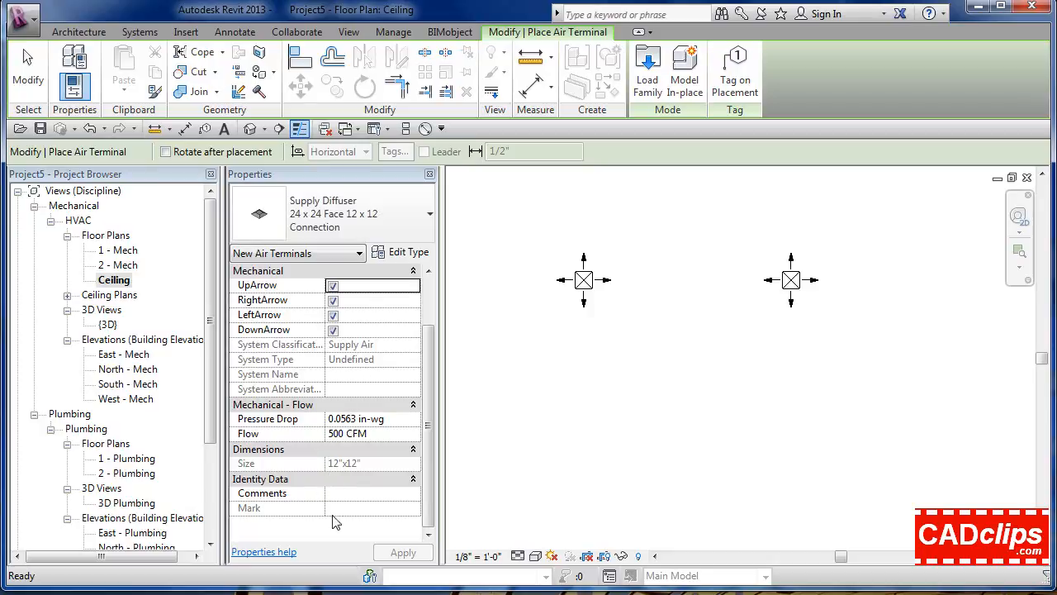
drag(432, 413, 431, 325)
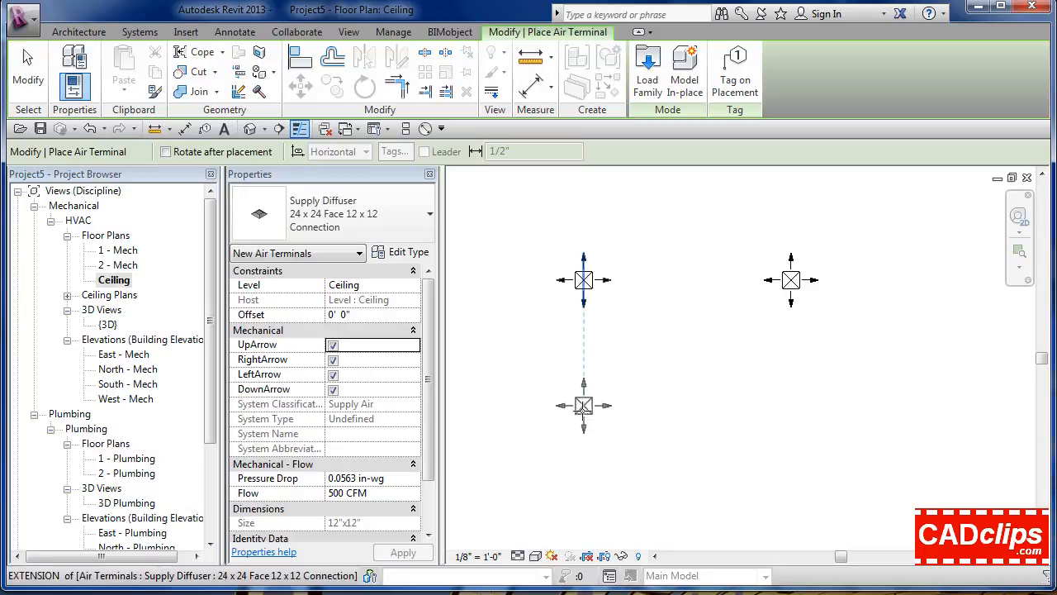
click(583, 411)
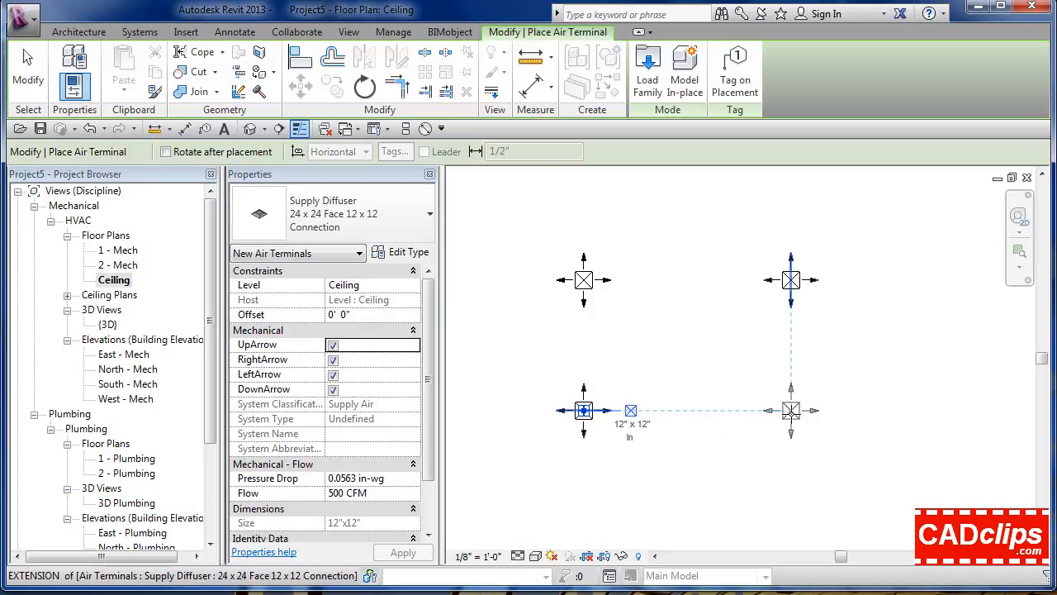
click(711, 405)
scroll(661, 417, down, 3)
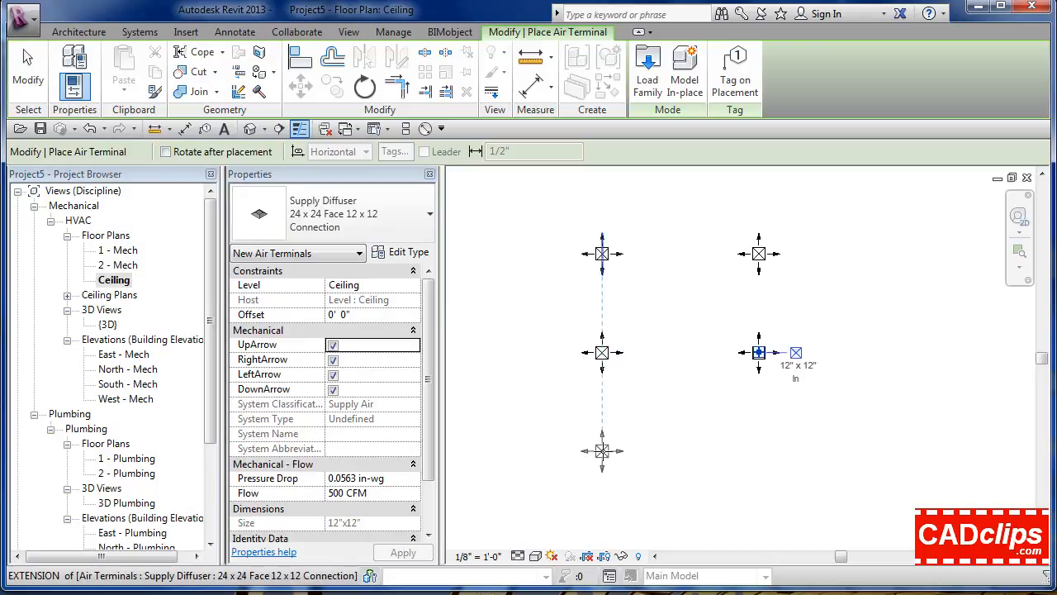
click(629, 452)
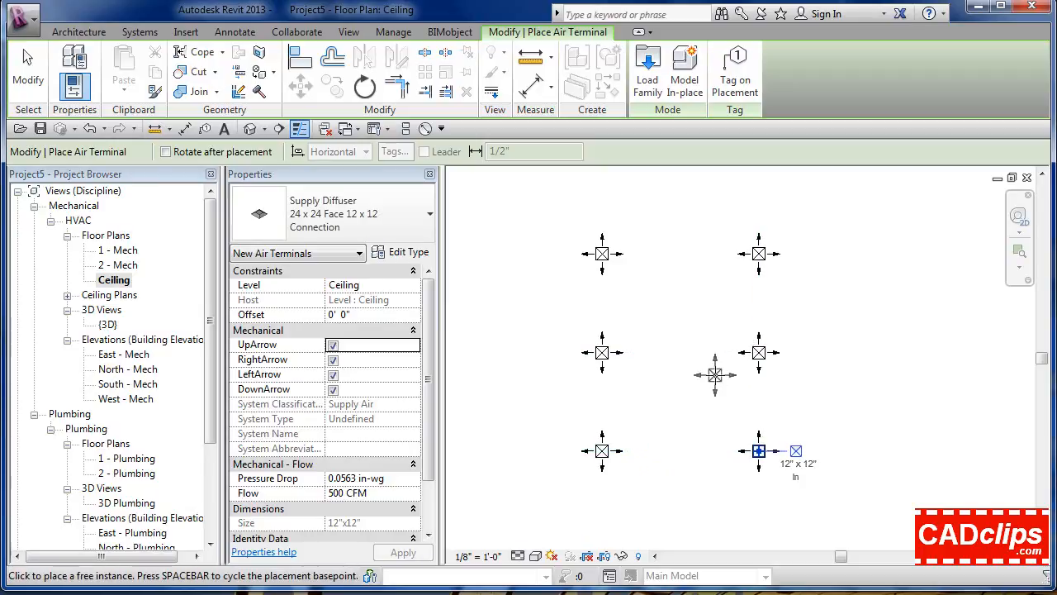
key(Escape)
key(Escape)
scroll(696, 398, down, 1)
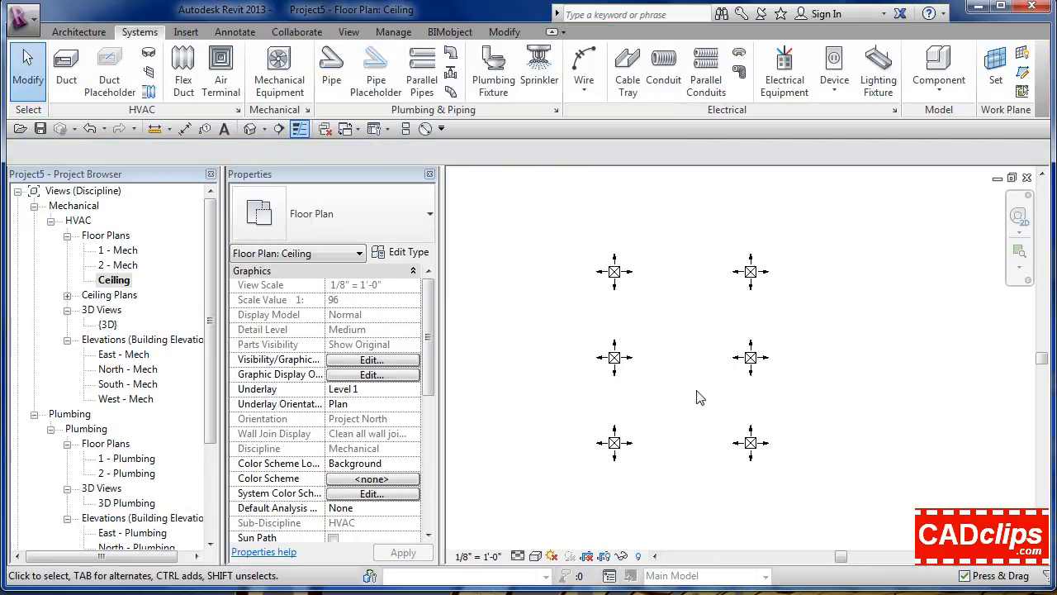
- Examine the diffusers in the 3D view and their height relative to the Ceiling level in the South - Mech elevation
click(251, 135)
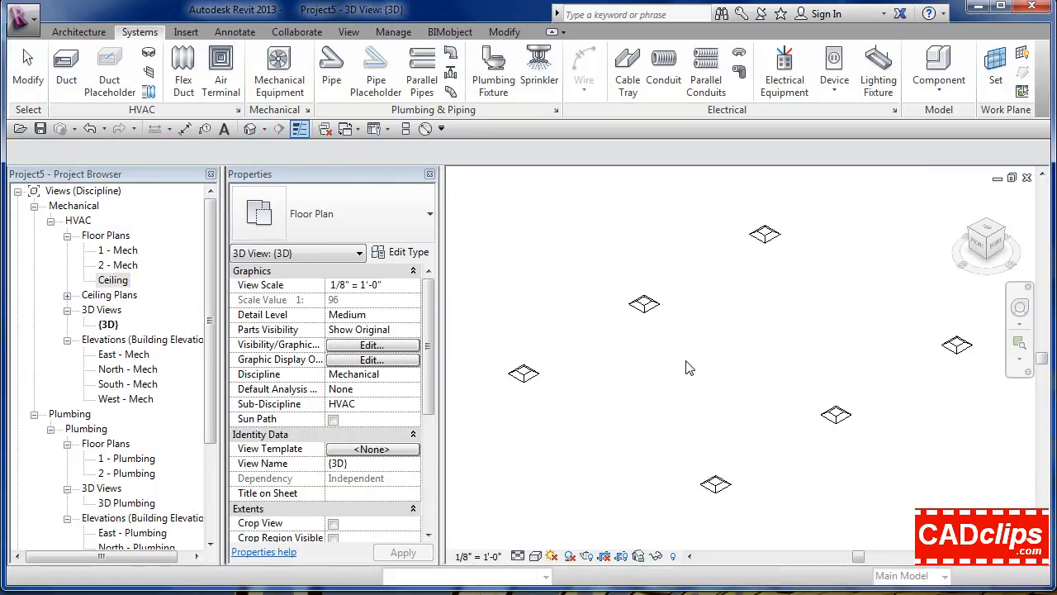
shift+middle_drag(690, 368, 830, 358)
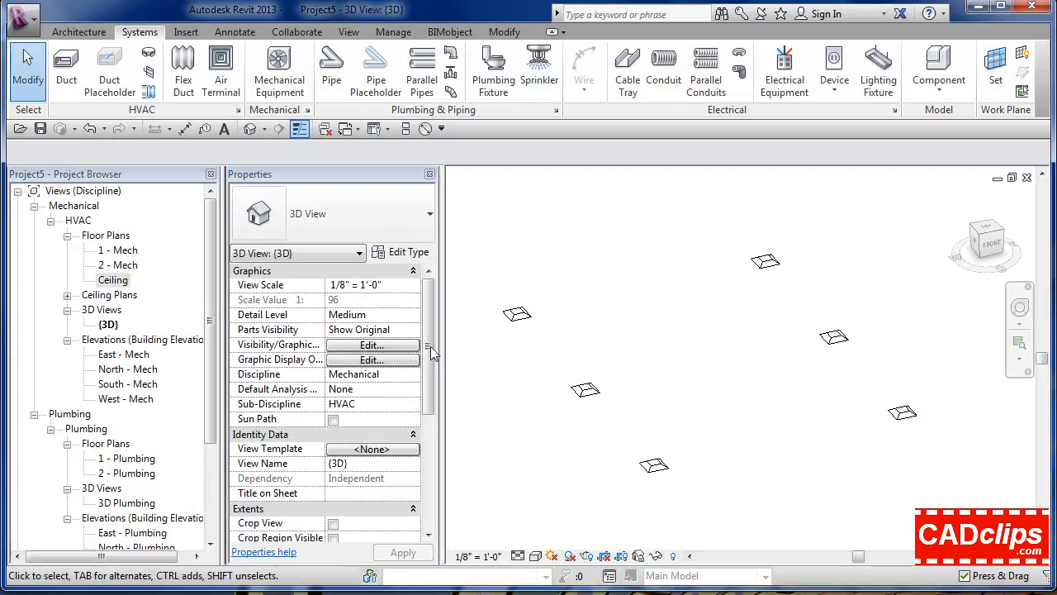
double_click(135, 384)
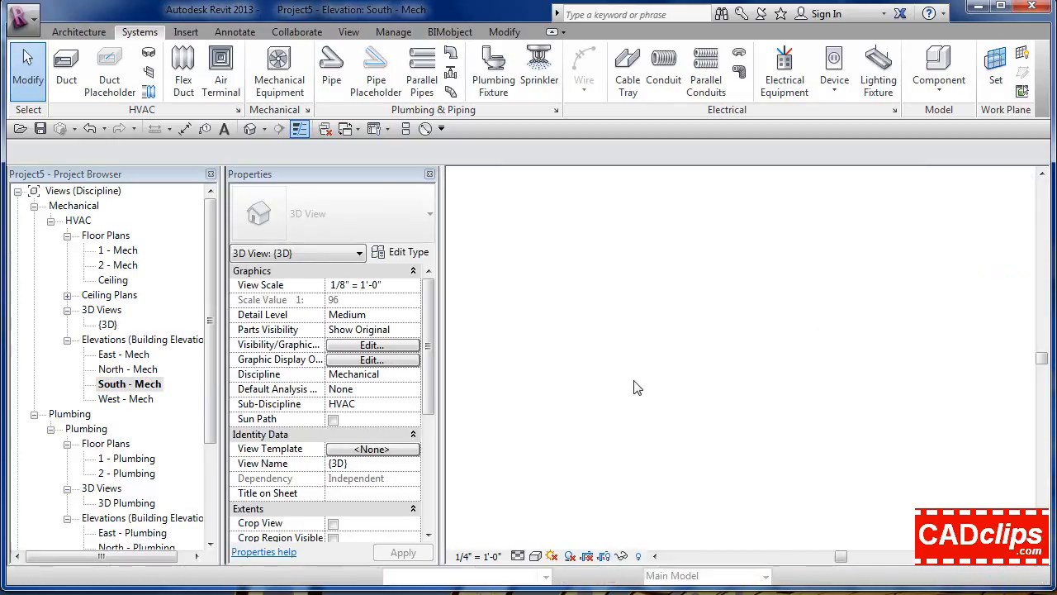
scroll(597, 358, down, 3)
middle_drag(679, 375, 775, 366)
scroll(776, 346, down, 3)
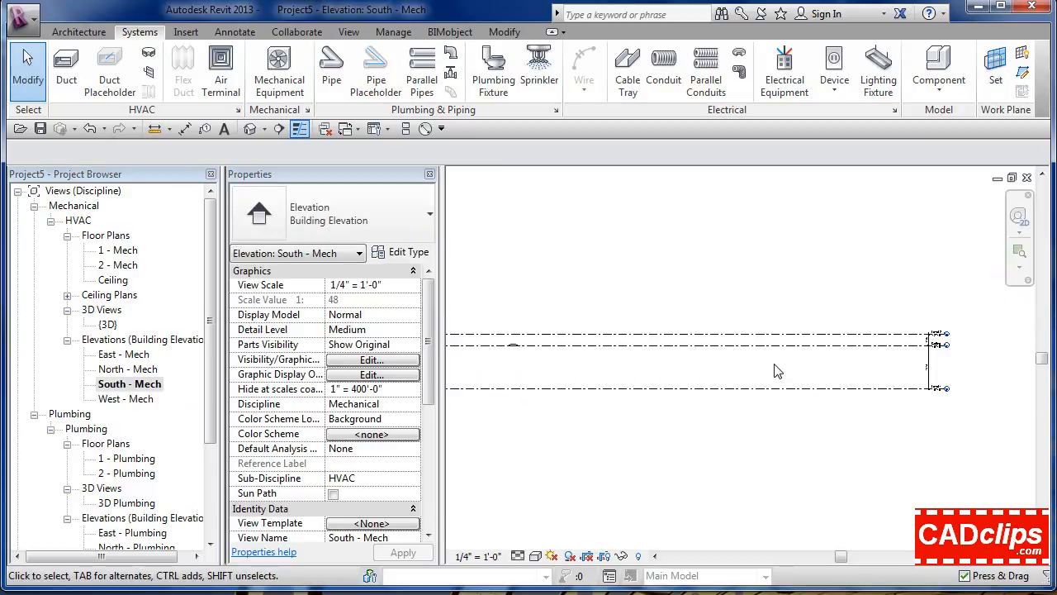
middle_drag(663, 378, 812, 380)
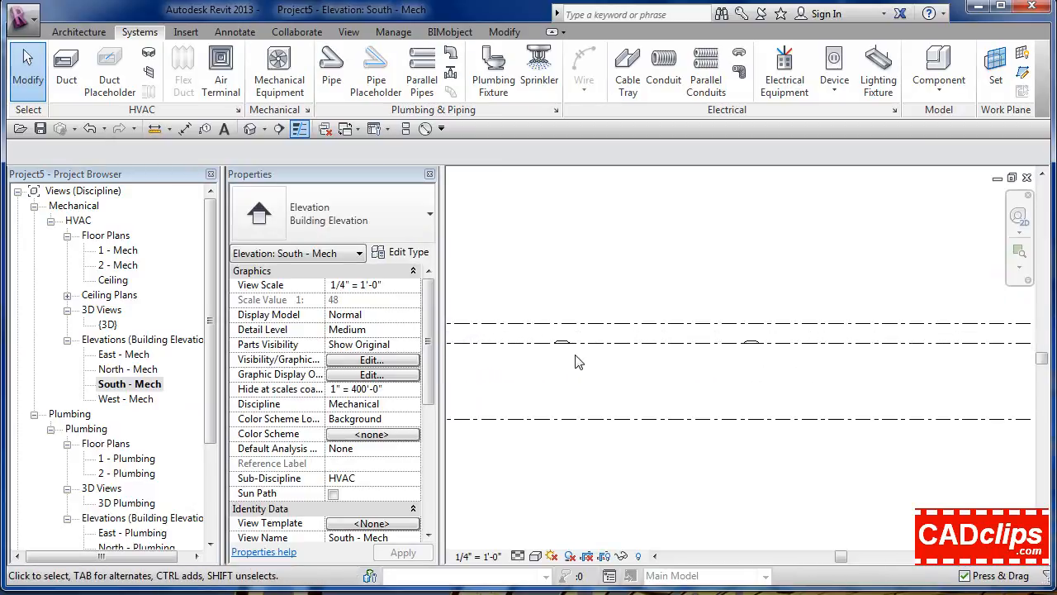
scroll(578, 359, up, 4)
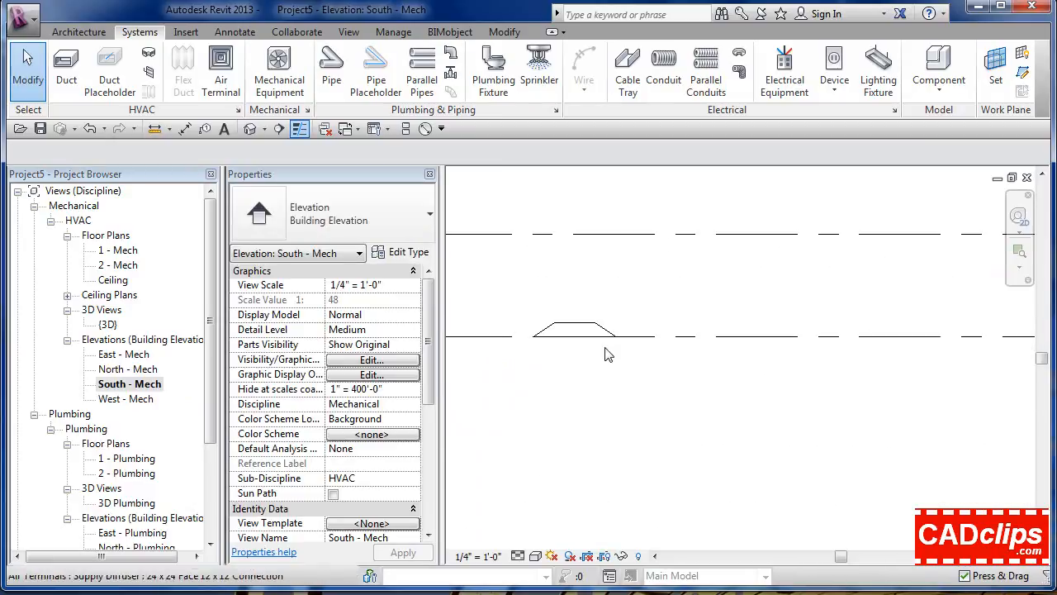
scroll(605, 353, down, 2)
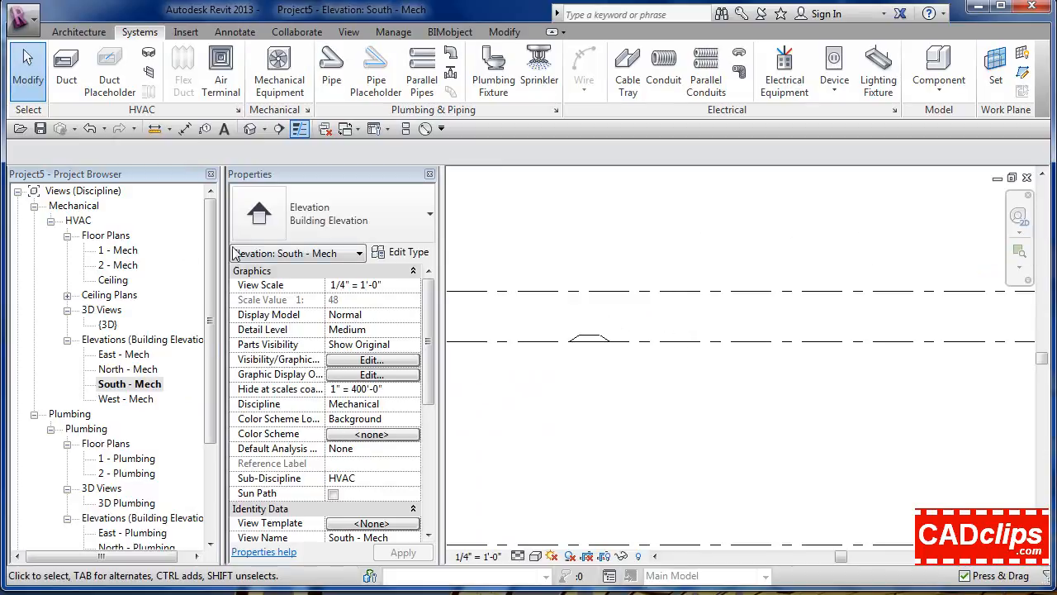
- Place a VAV Unit - Parallel Fan Powered, Size 2 - 10 inch Inlet, below and between the two diffuser columns in the Ceiling floor plan
double_click(116, 280)
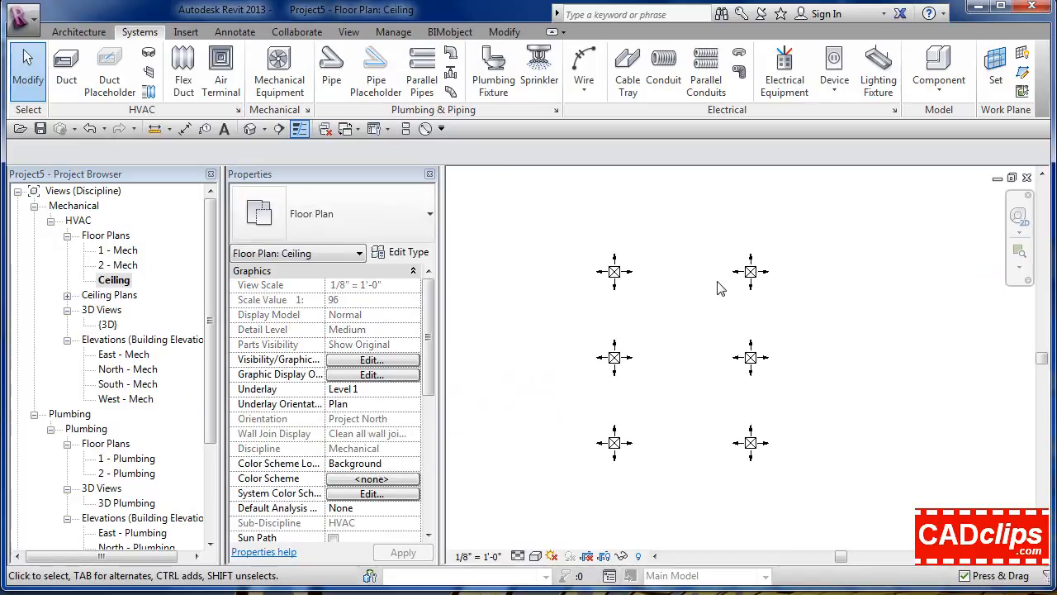
middle_drag(717, 287, 679, 274)
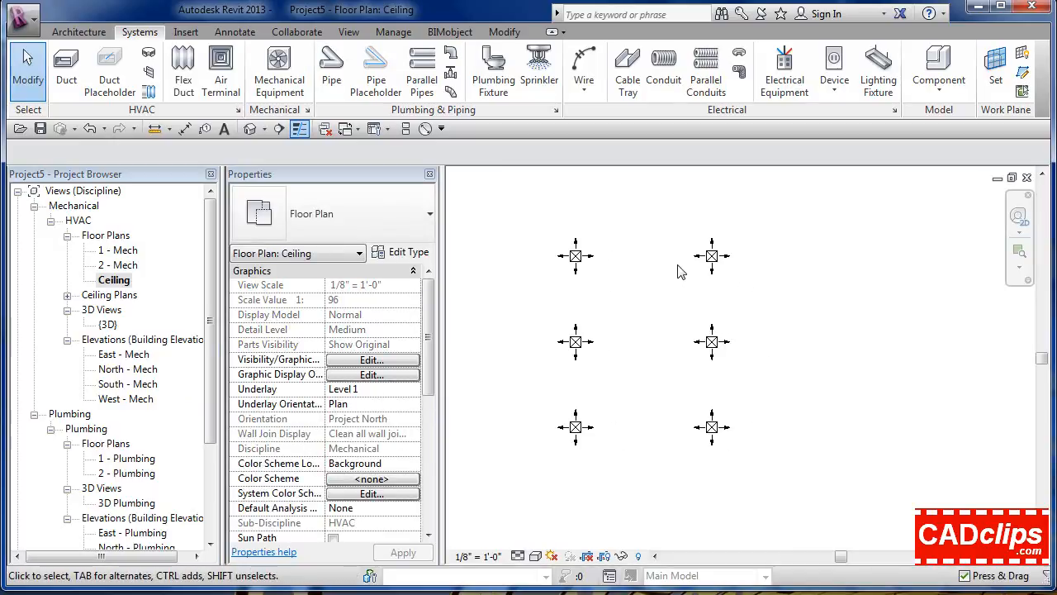
click(285, 68)
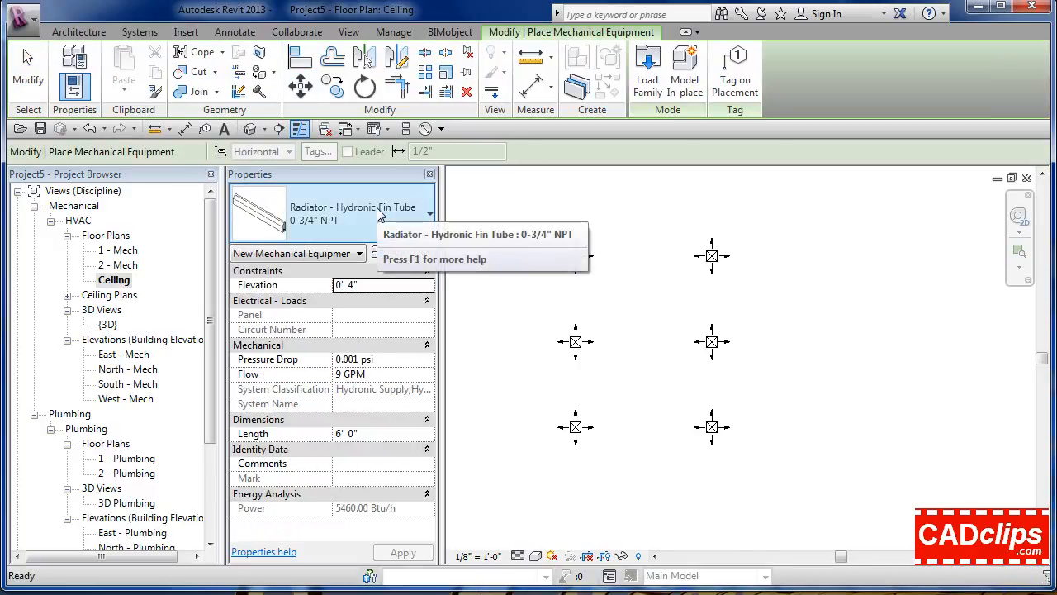
click(429, 215)
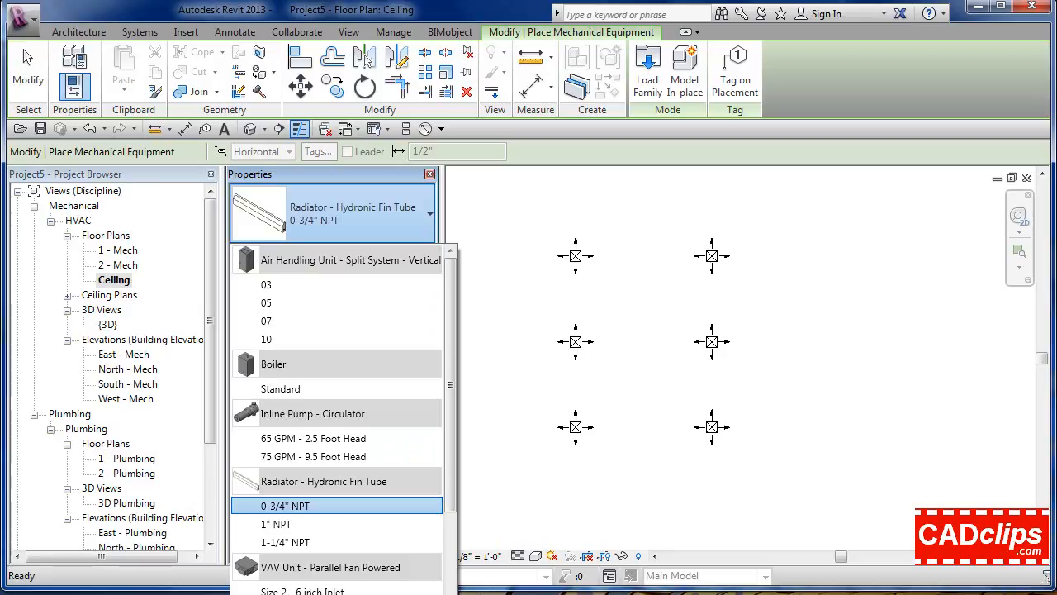
click(303, 594)
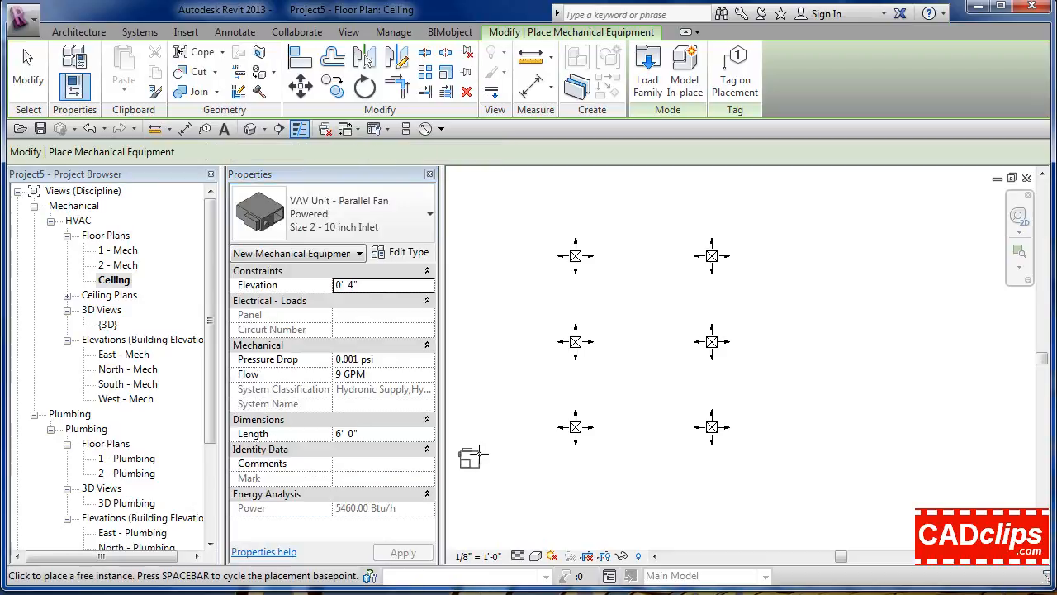
scroll(640, 444, up, 5)
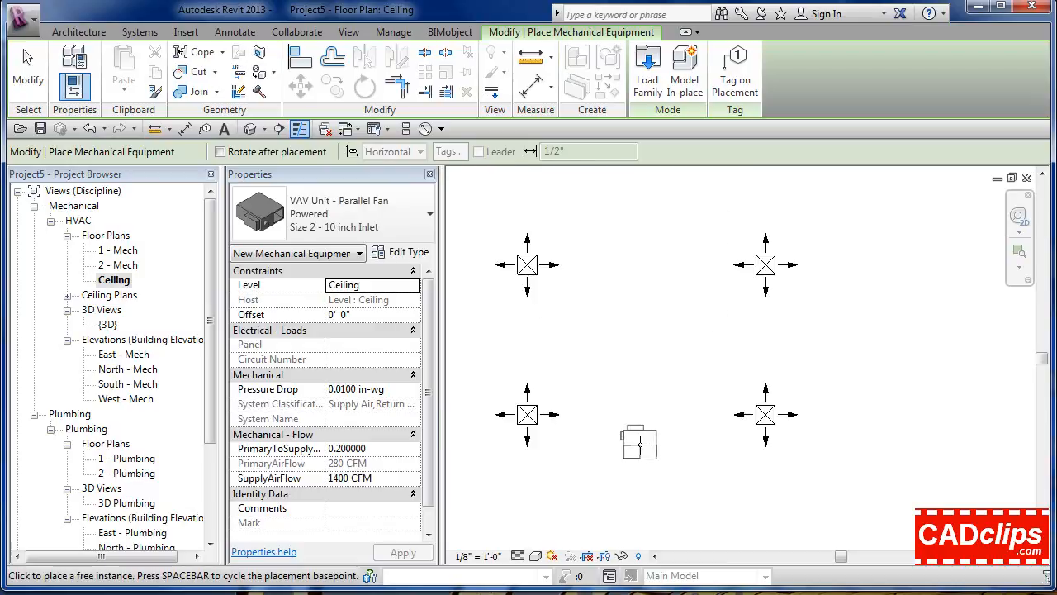
scroll(640, 444, down, 5)
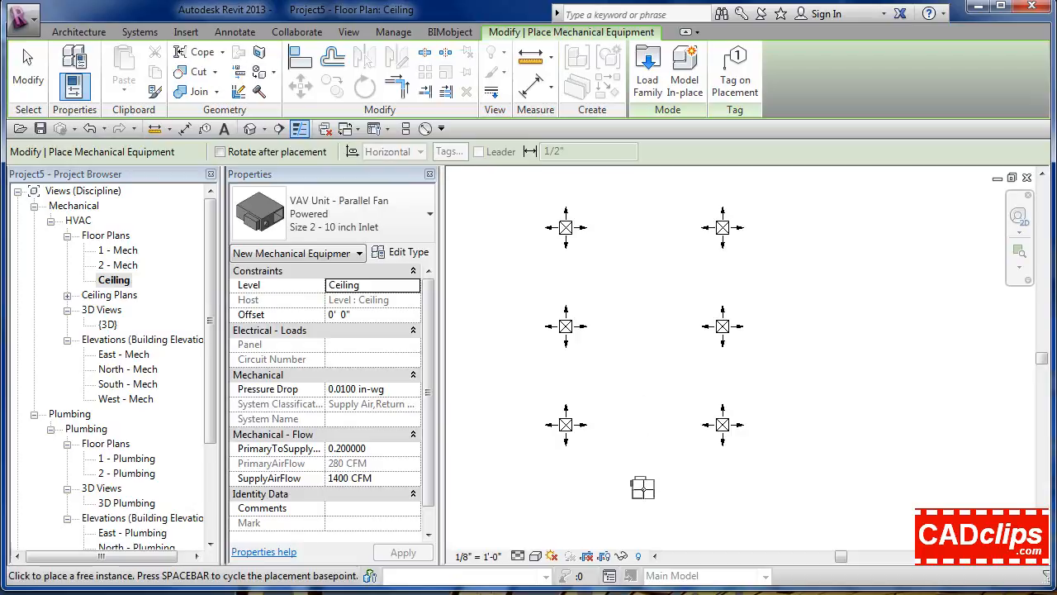
click(643, 489)
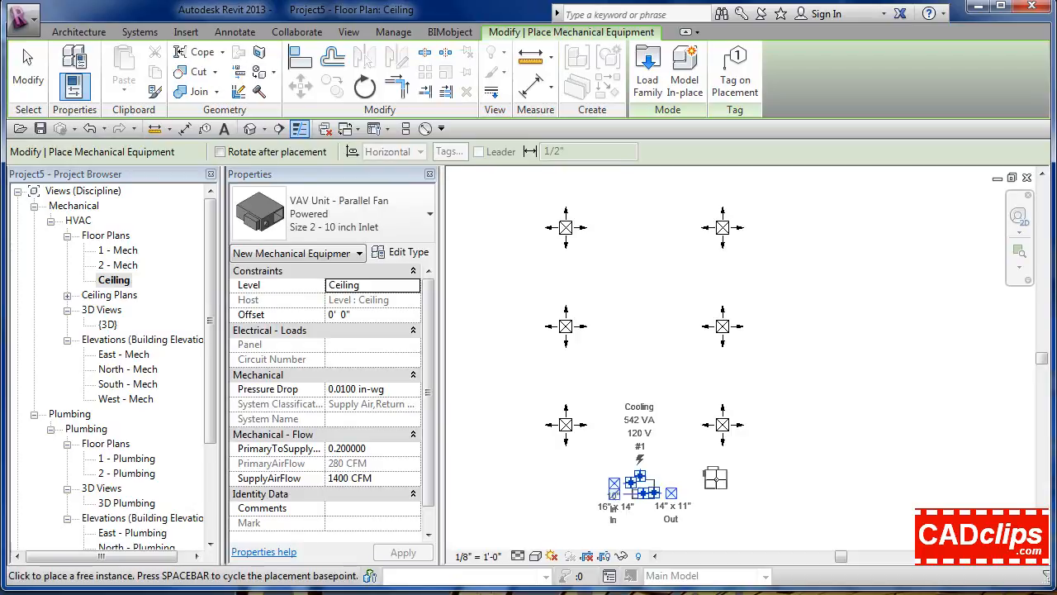
- Examine the duct connectors of the lower-right supply diffuser and of the VAV unit in the Ceiling floor plan
key(Escape)
key(Escape)
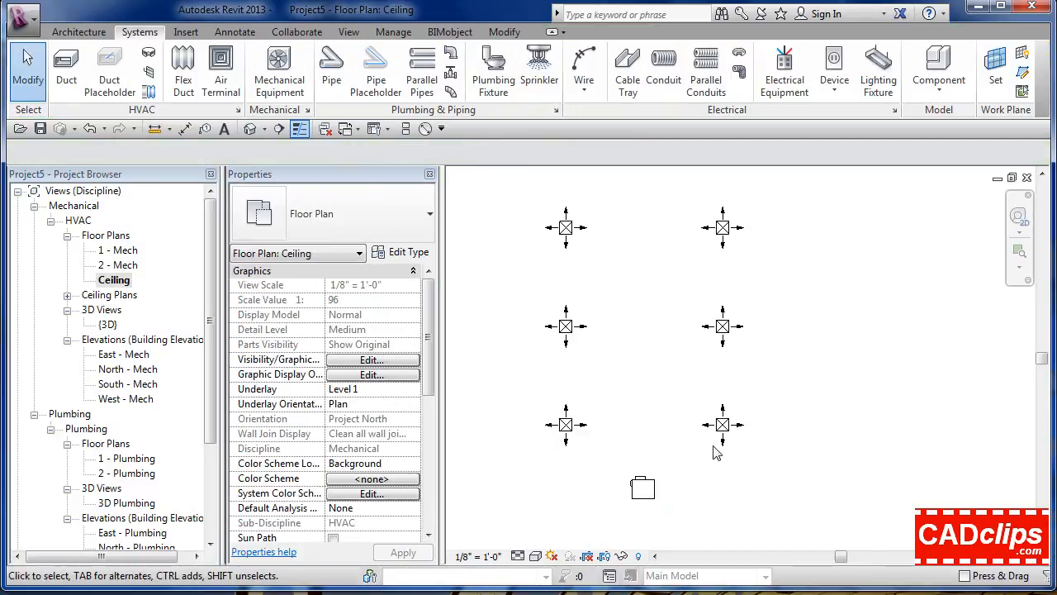
scroll(724, 453, up, 1)
scroll(724, 453, up, 2)
click(735, 415)
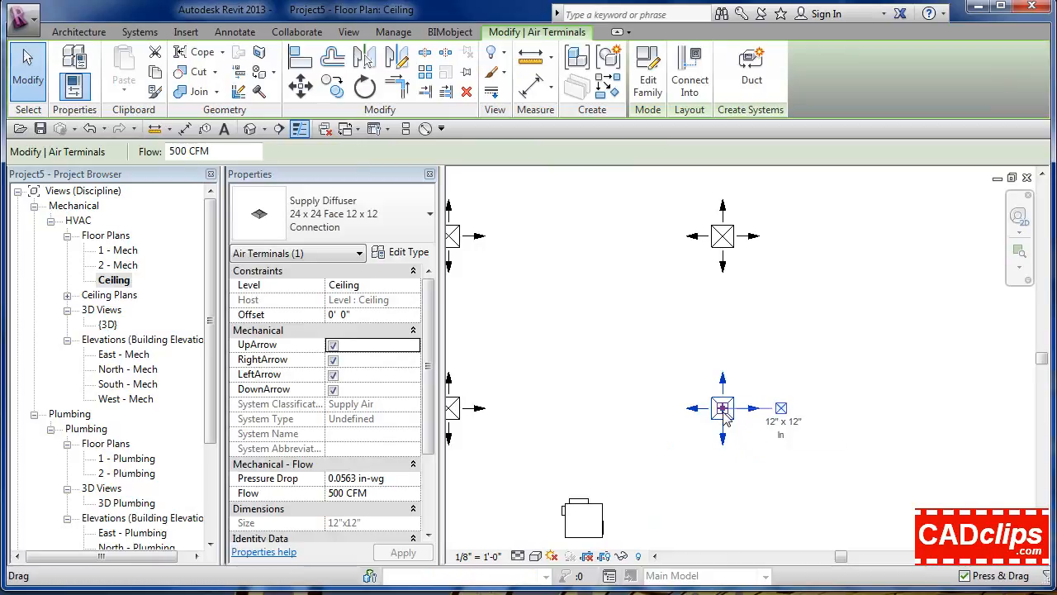
ctrl+click(608, 512)
middle_drag(660, 530, 680, 453)
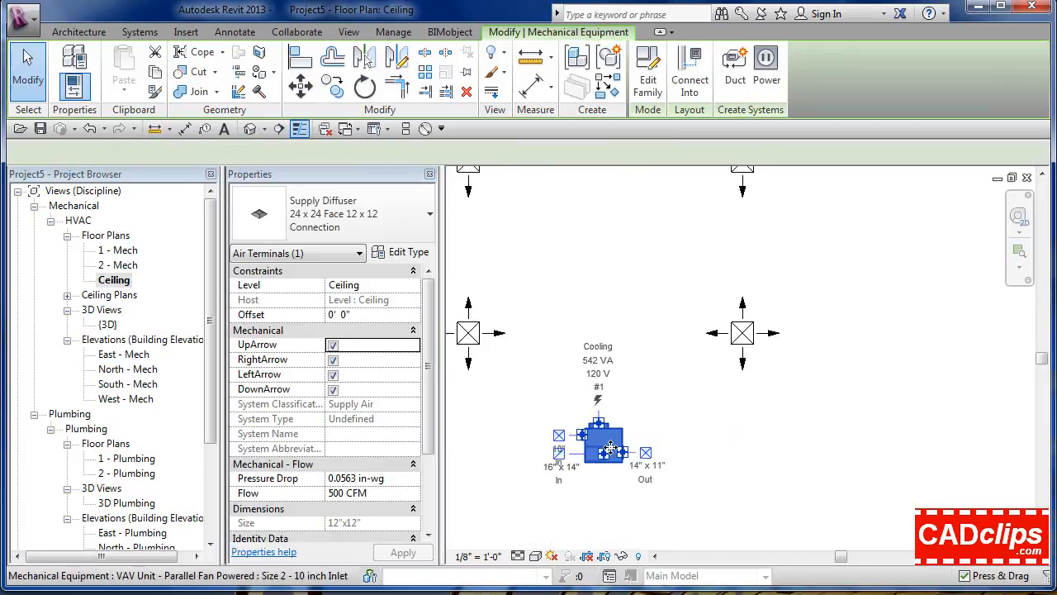
scroll(610, 447, up, 2)
scroll(719, 405, up, 2)
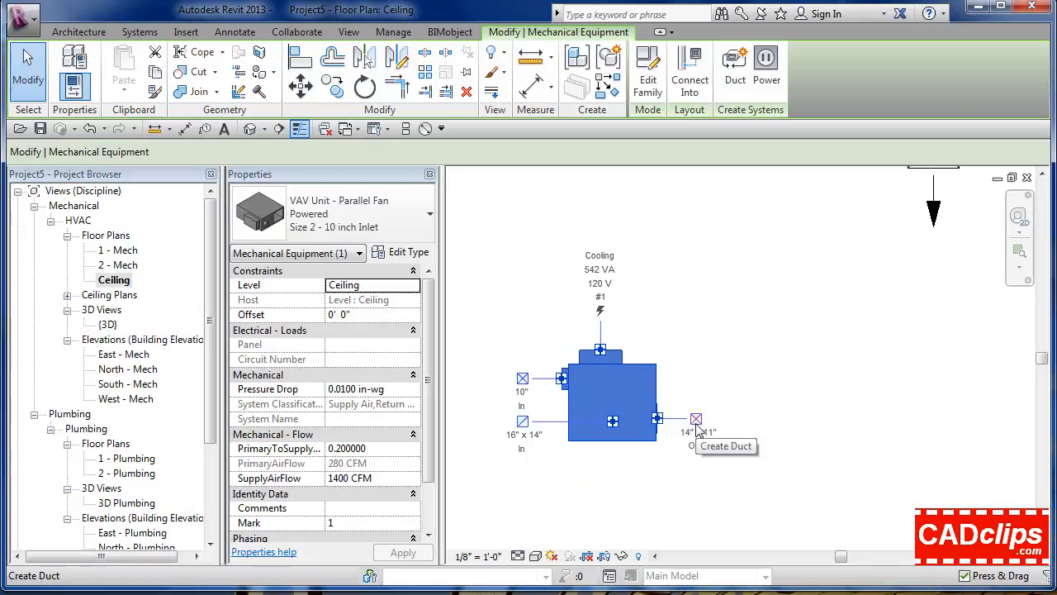
scroll(740, 442, down, 3)
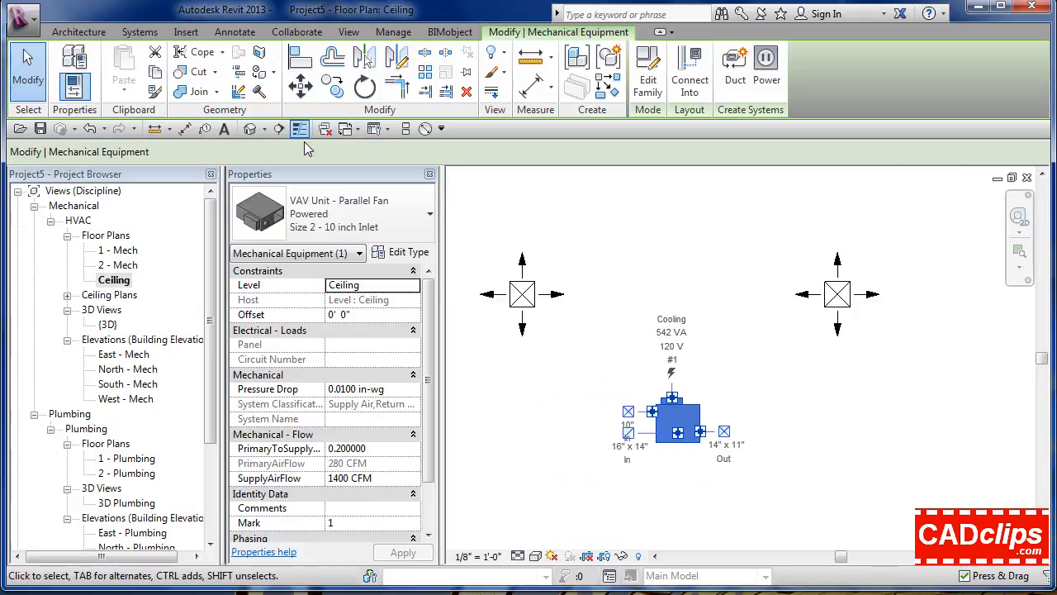
- Inspect the VAV unit's inlet, outlet and electrical connectors from several angles in the 3D view
click(250, 129)
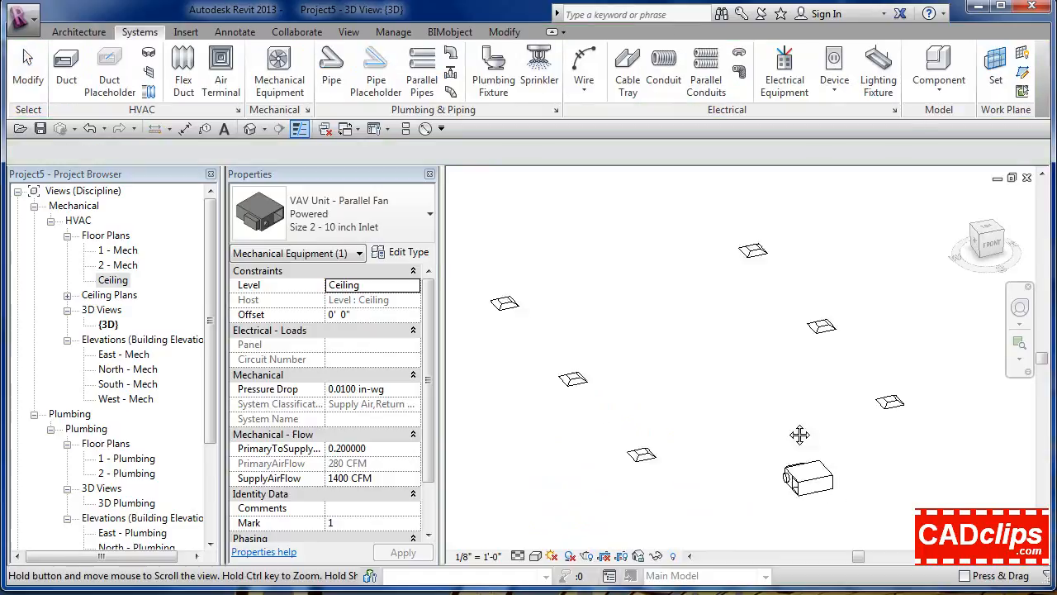
key(Escape)
scroll(768, 450, up, 4)
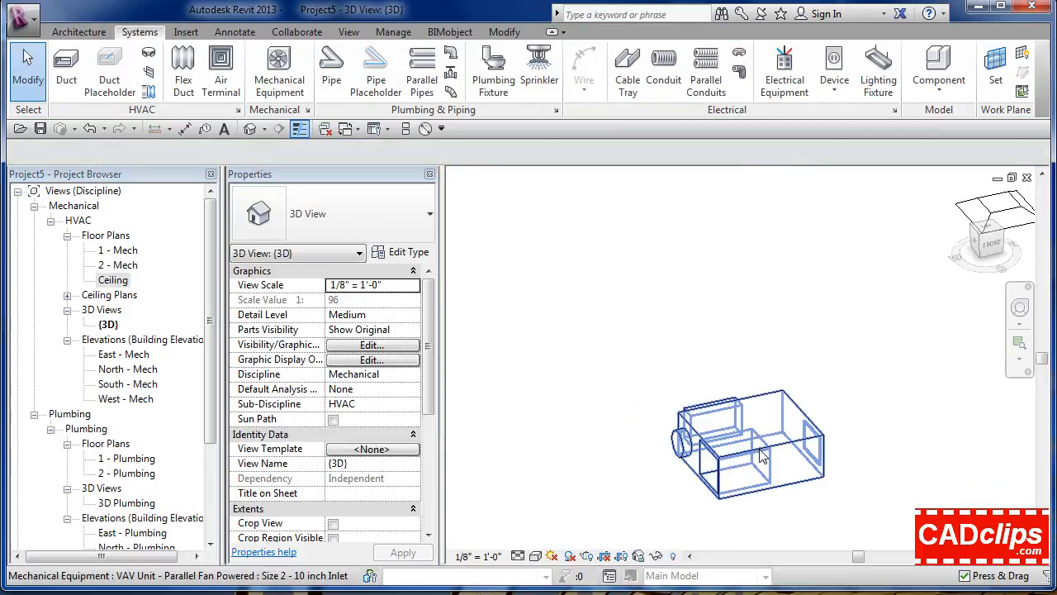
click(790, 457)
mouse_move(790, 457)
shift+middle_down()
mouse_move(775, 480)
mouse_move(809, 468)
mouse_move(670, 487)
mouse_move(800, 453)
mouse_move(760, 463)
mouse_move(793, 467)
mouse_move(776, 473)
shift+middle_up()
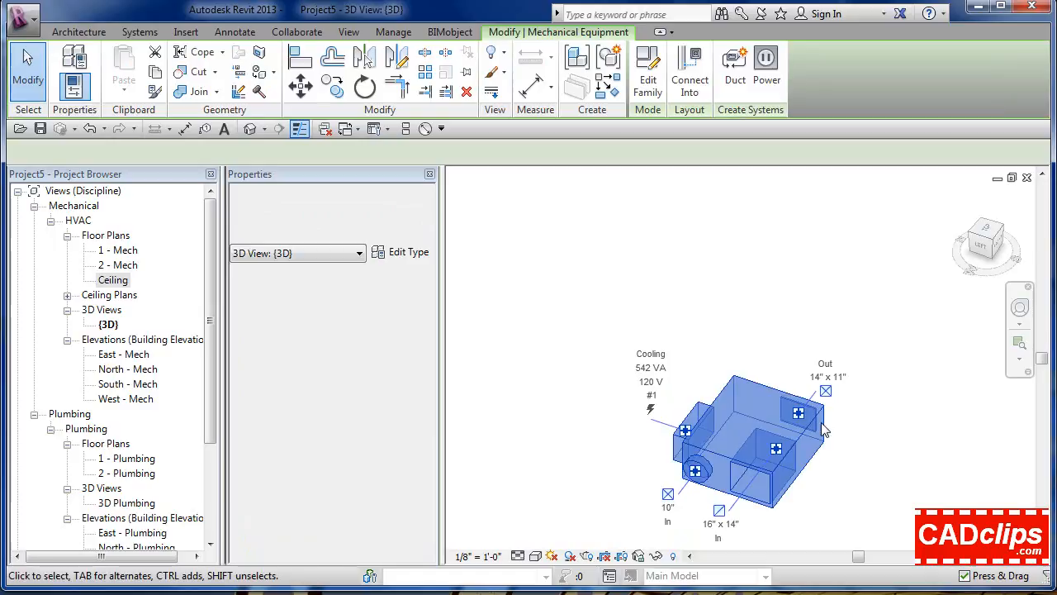
shift+middle_drag(823, 429, 791, 446)
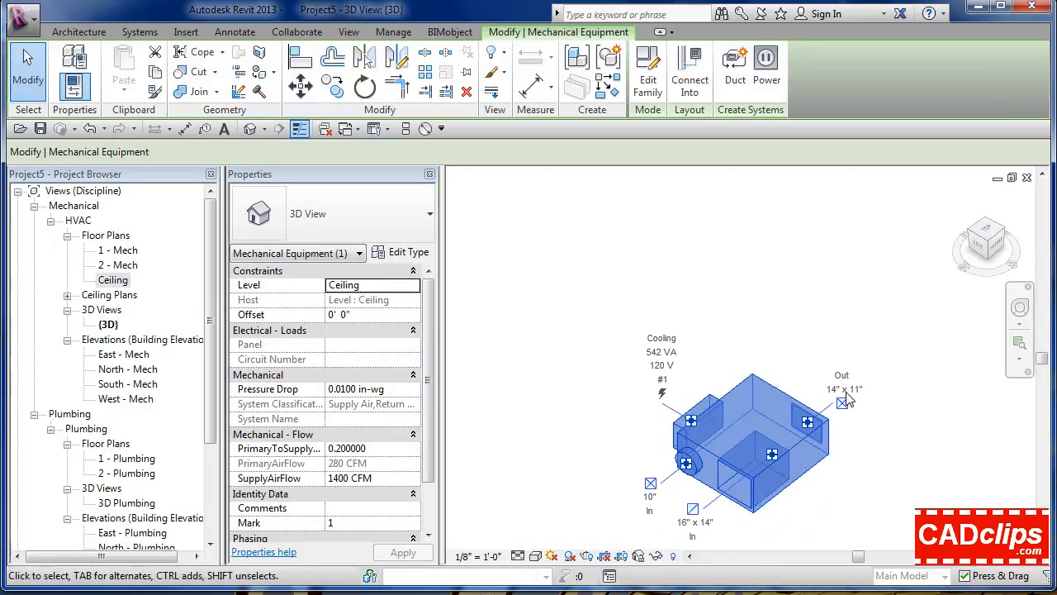
- Rotate the VAV unit 90 degrees counterclockwise in the Ceiling floor plan so its 14" x 11" outlet points up toward the diffuser grid
click(116, 282)
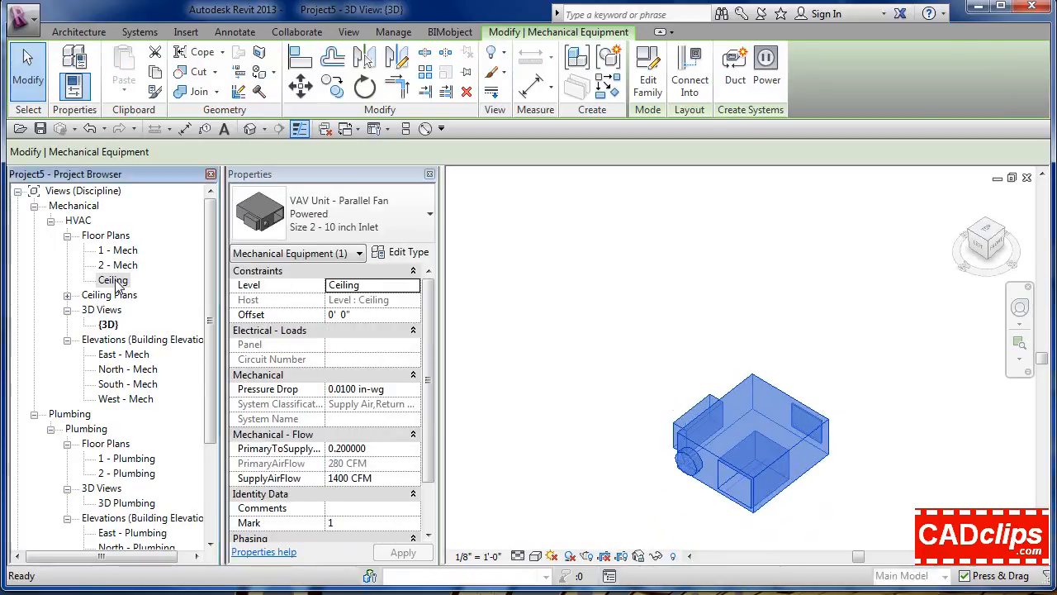
double_click(116, 282)
click(721, 461)
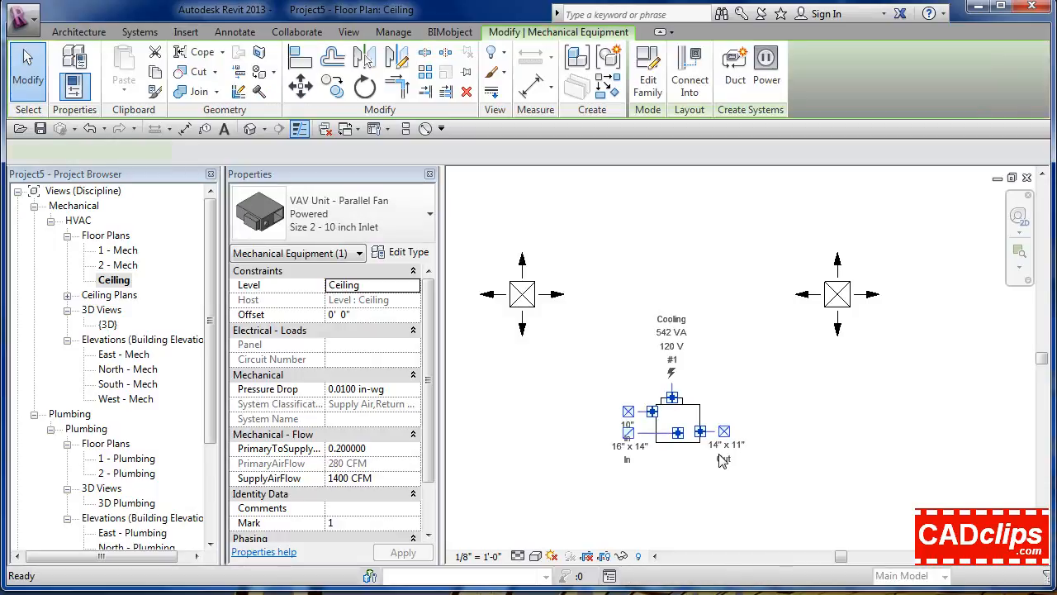
scroll(714, 446, up, 2)
click(732, 413)
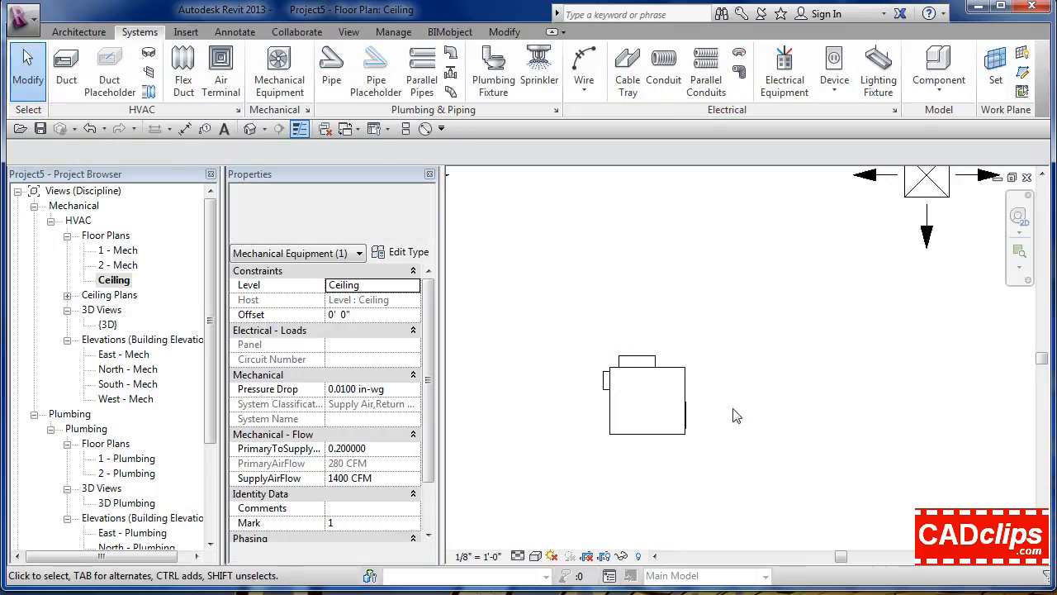
click(688, 388)
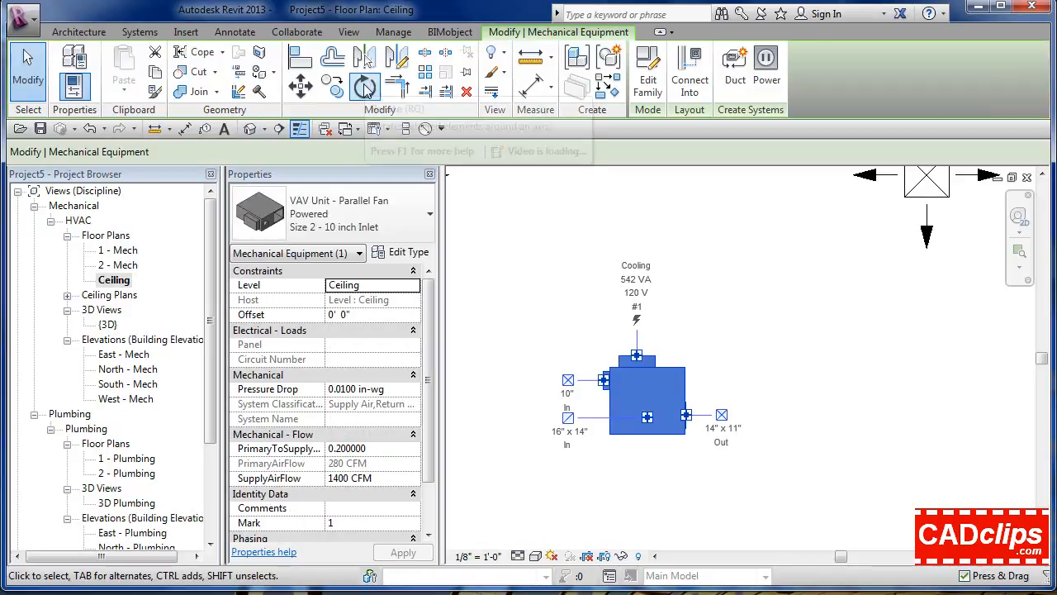
click(366, 88)
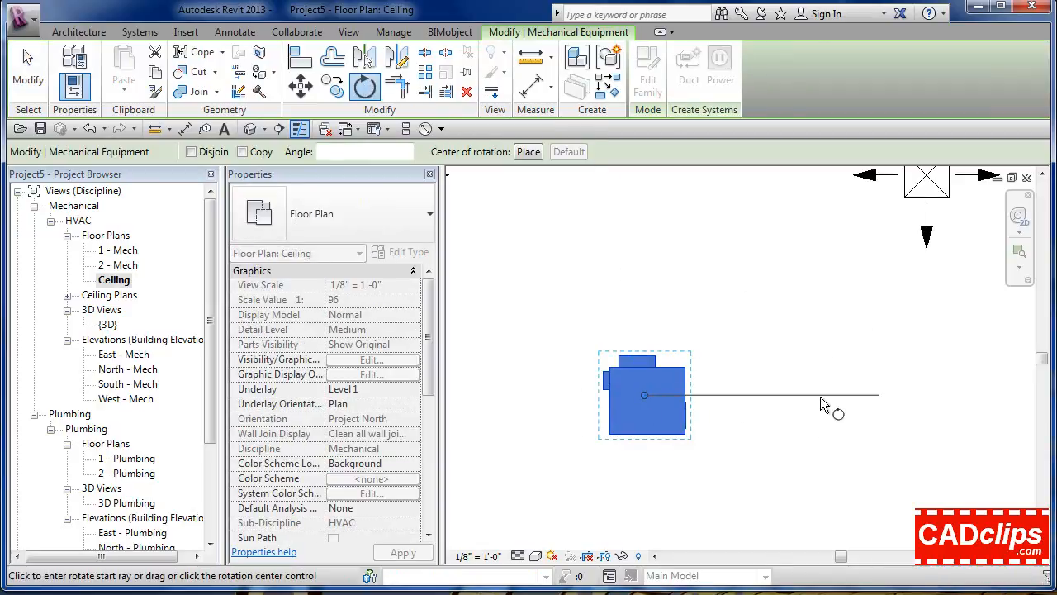
click(820, 397)
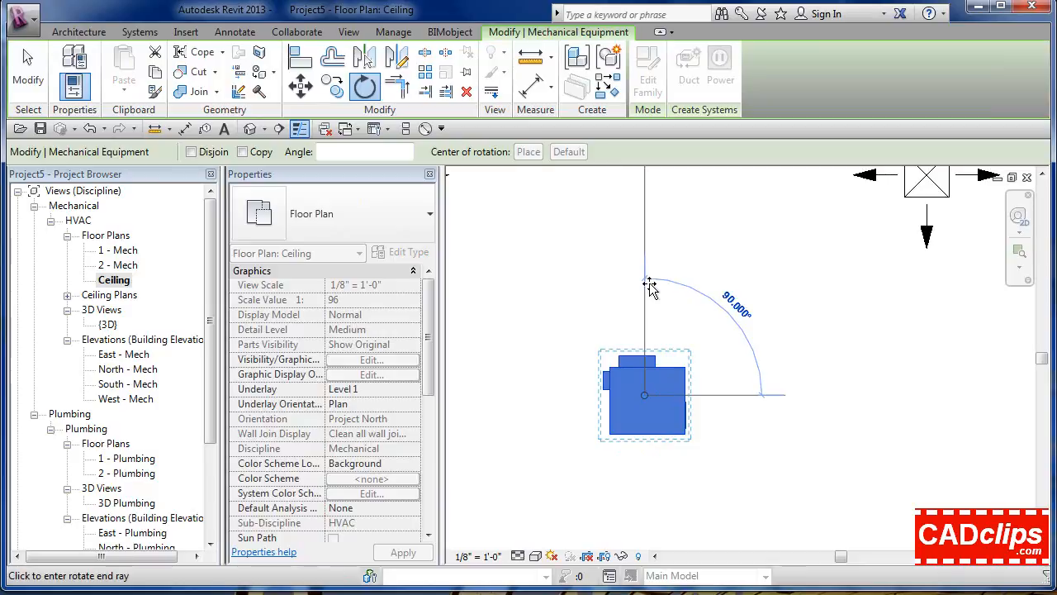
click(750, 350)
key(Escape)
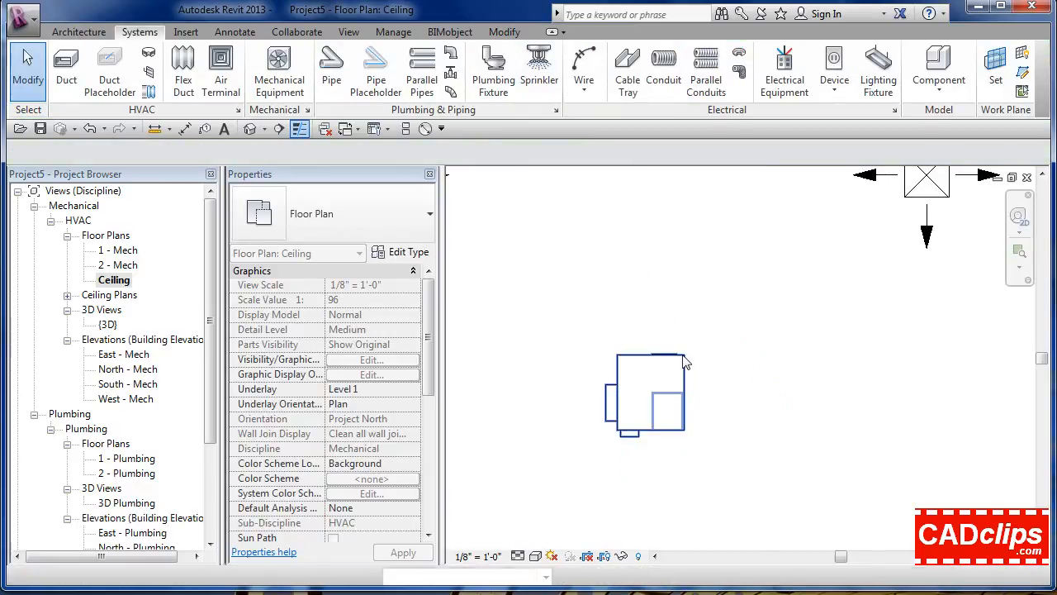
click(696, 325)
scroll(741, 338, down, 3)
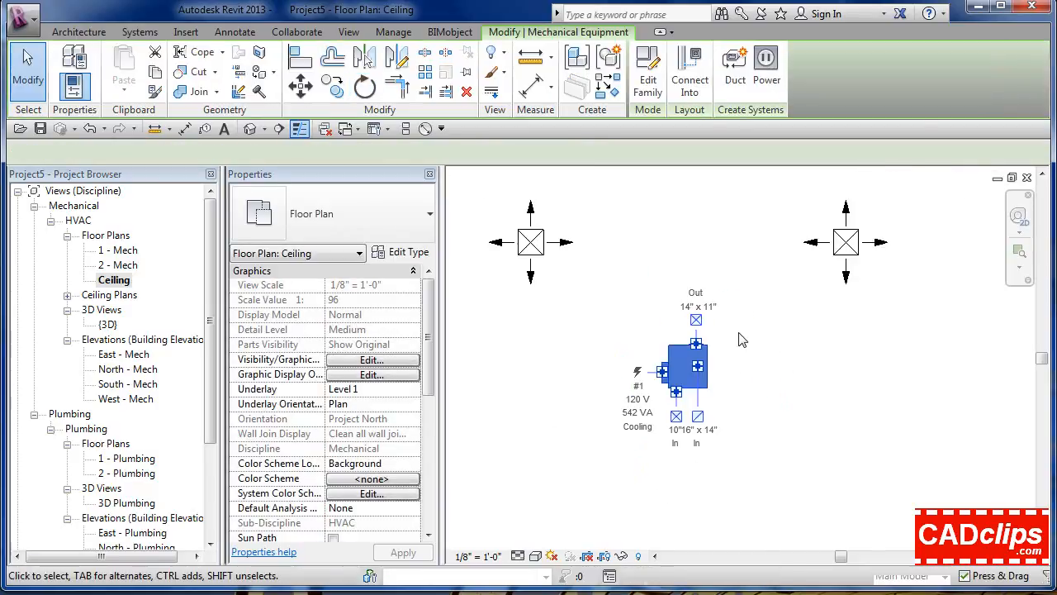
scroll(744, 410, down, 2)
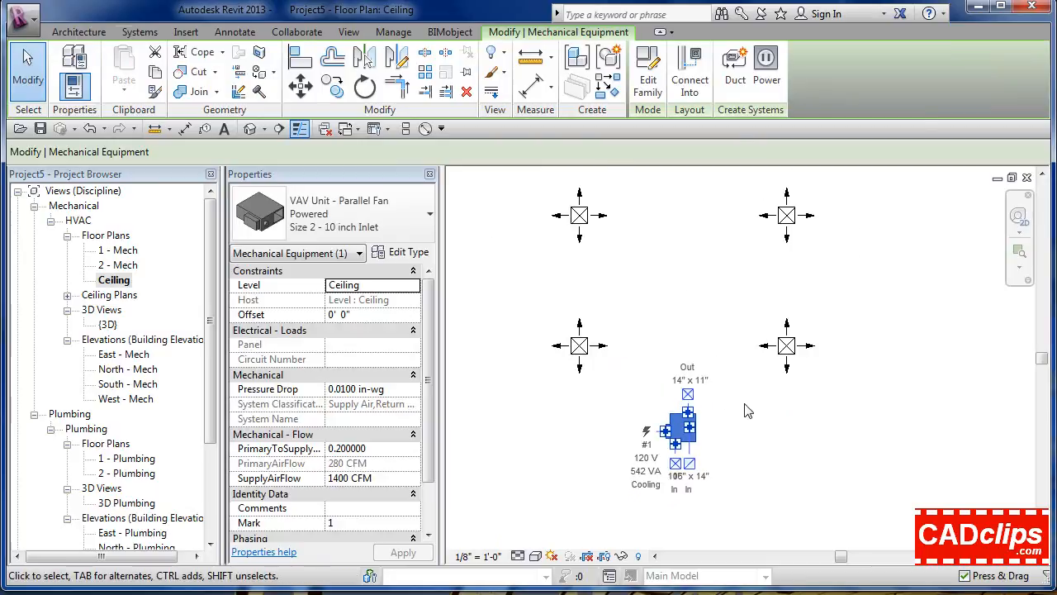
key(Escape)
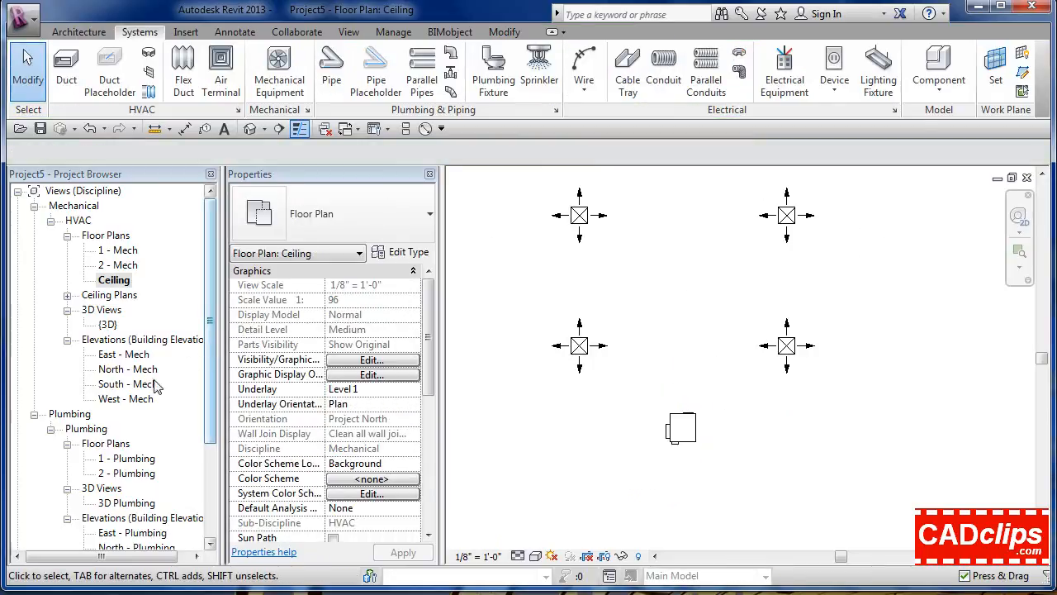
- Check the VAV unit's height relative to the Ceiling level in the South - Mech elevation
double_click(140, 385)
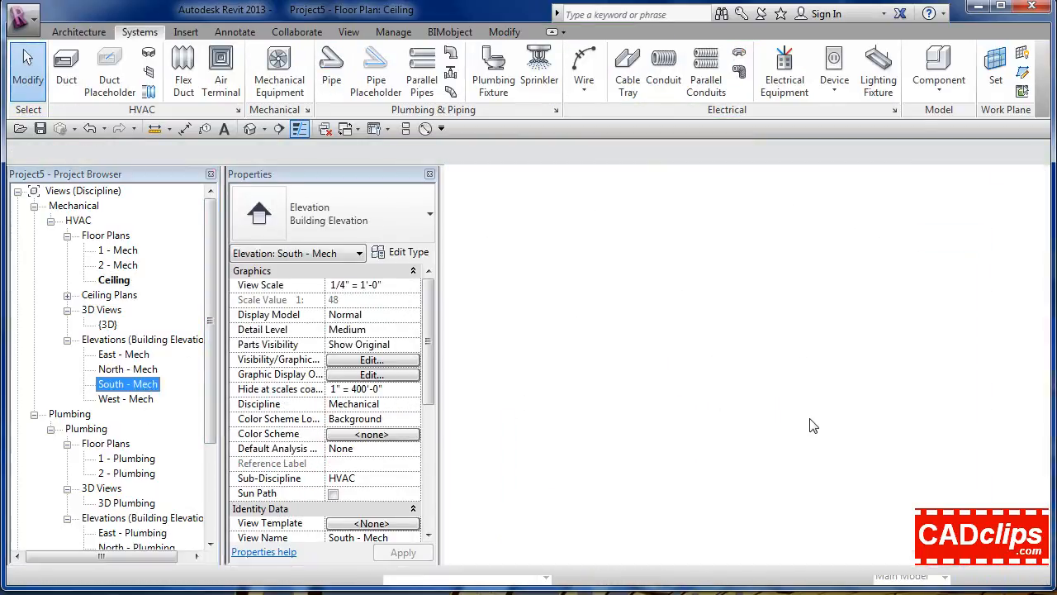
scroll(798, 393, down, 3)
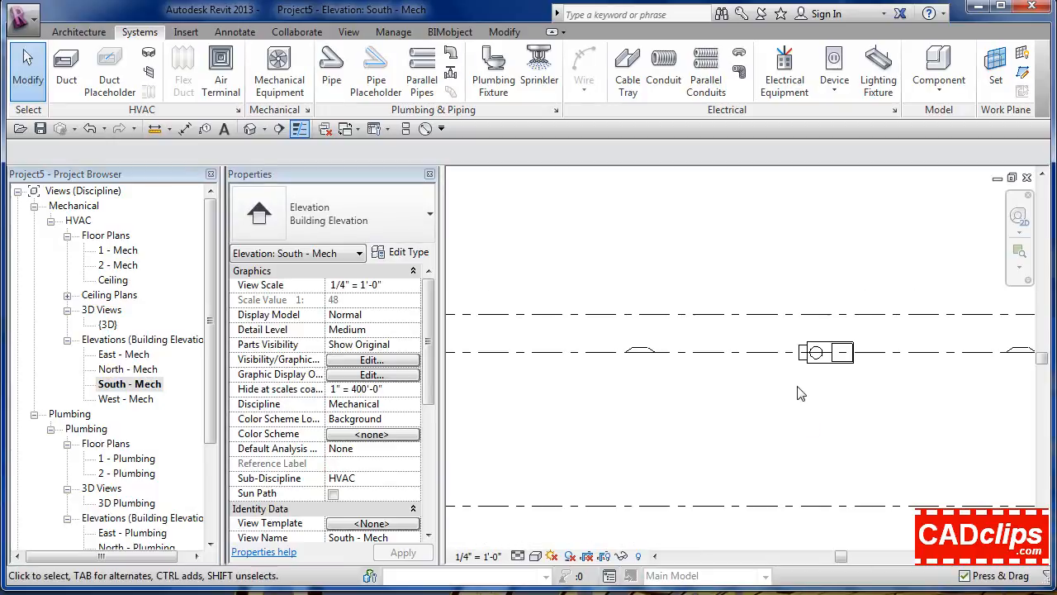
middle_drag(826, 397, 724, 414)
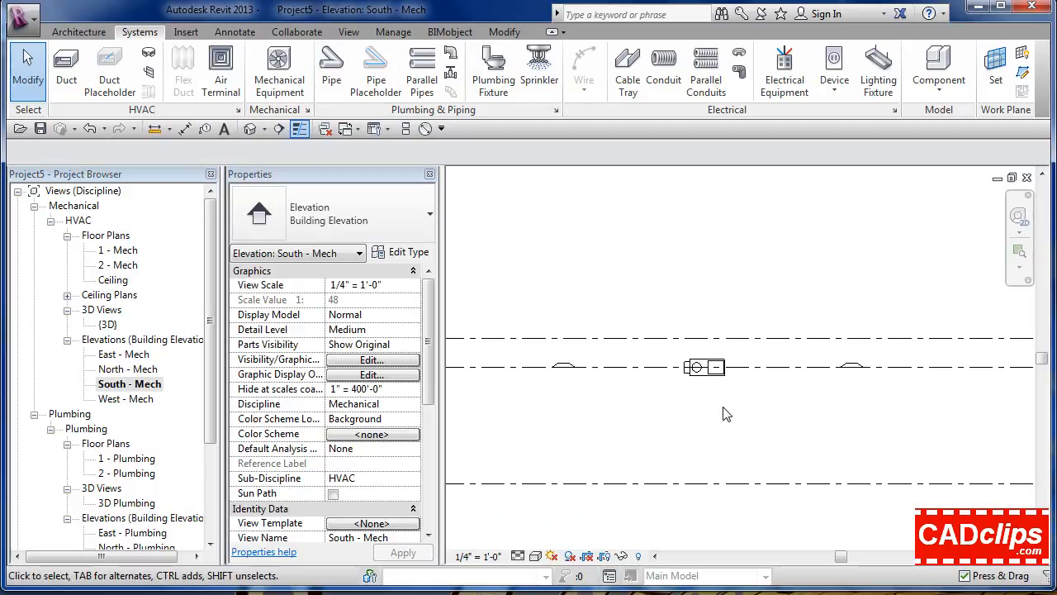
- Place a second VAV Unit - Parallel Fan Powered with a 1' 3" offset, directly above the first unit in the Ceiling floor plan
double_click(114, 281)
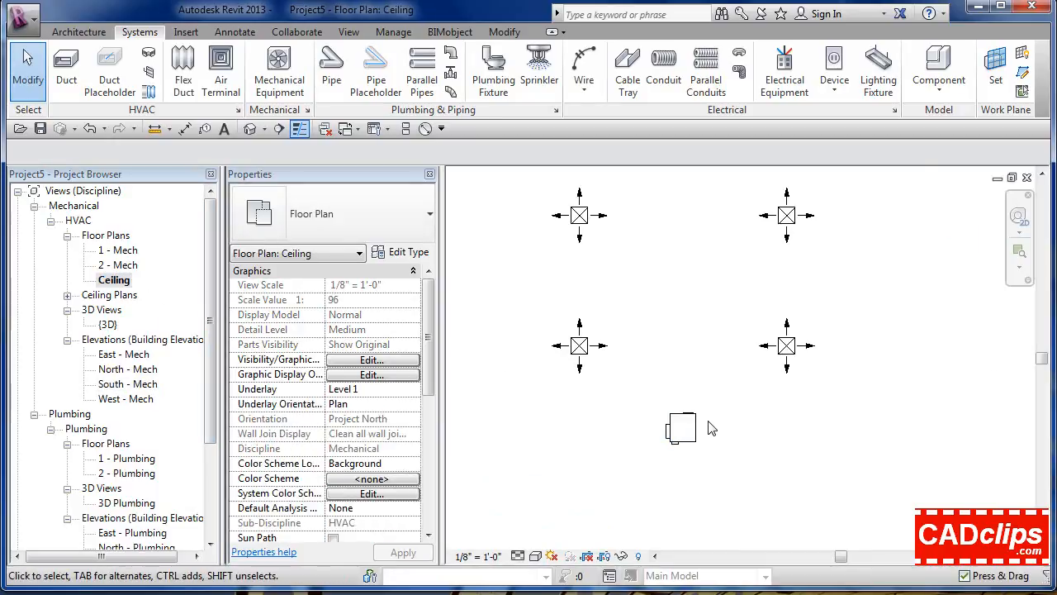
scroll(715, 428, up, 2)
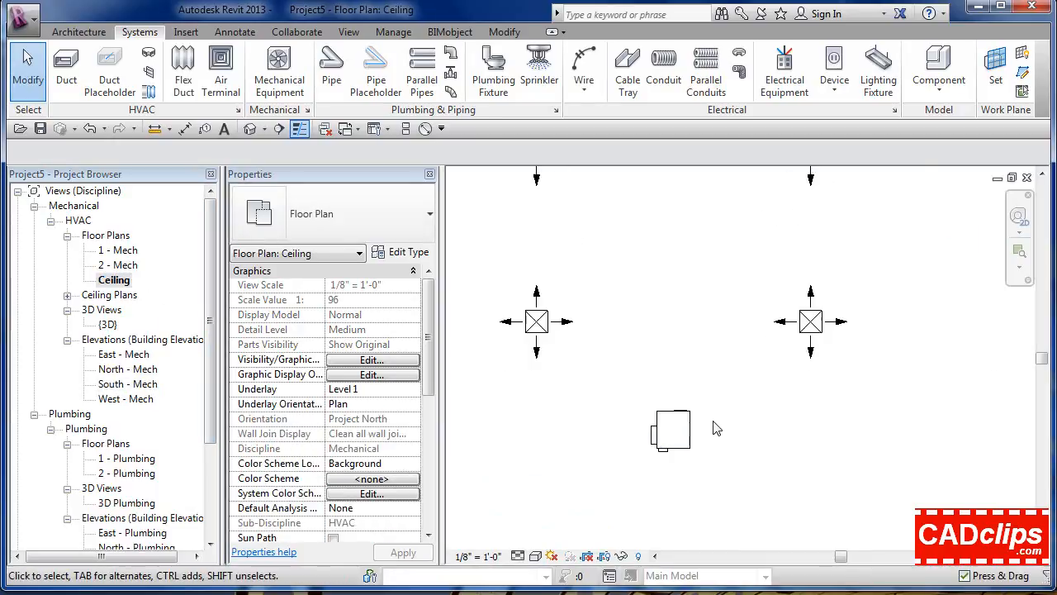
click(281, 70)
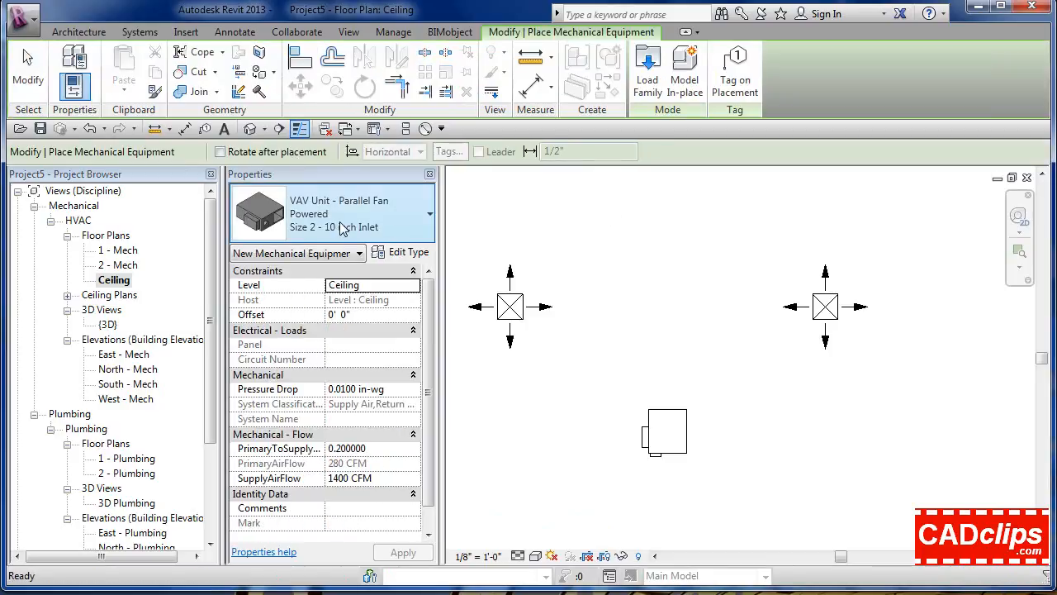
click(353, 315)
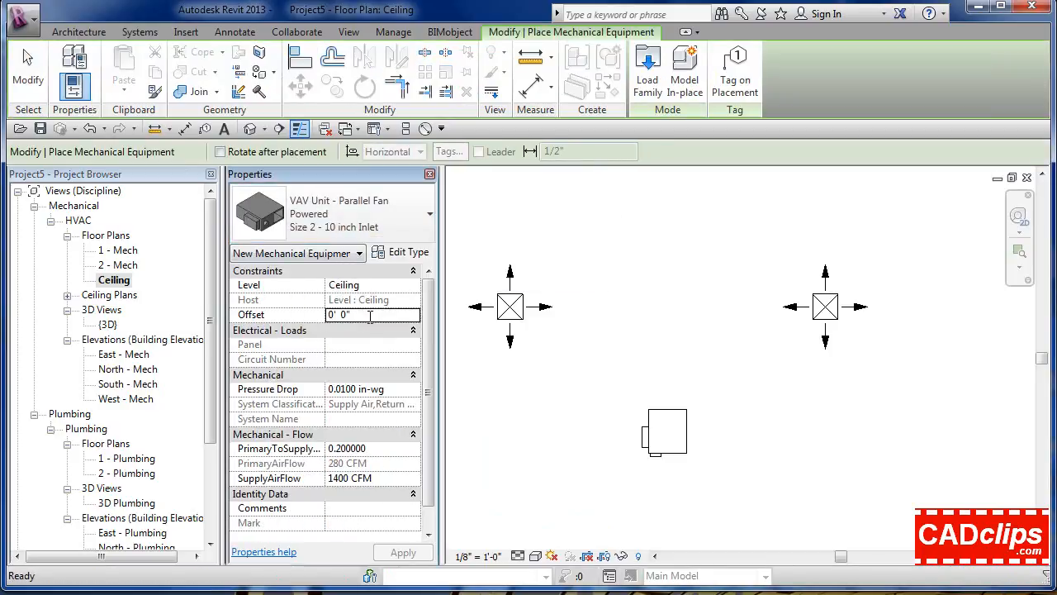
text(1)
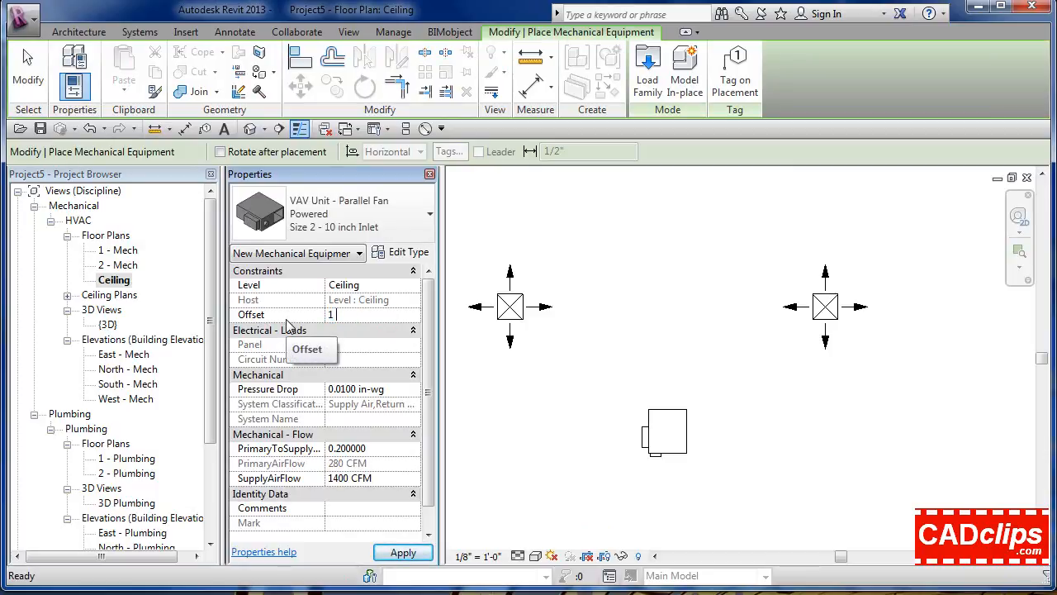
text( 3)
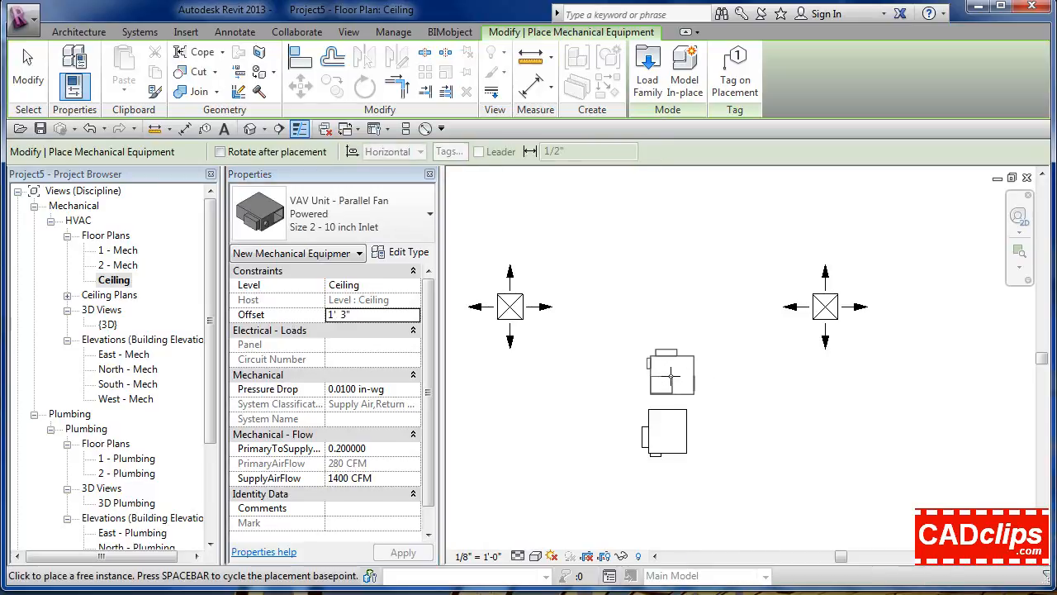
click(724, 385)
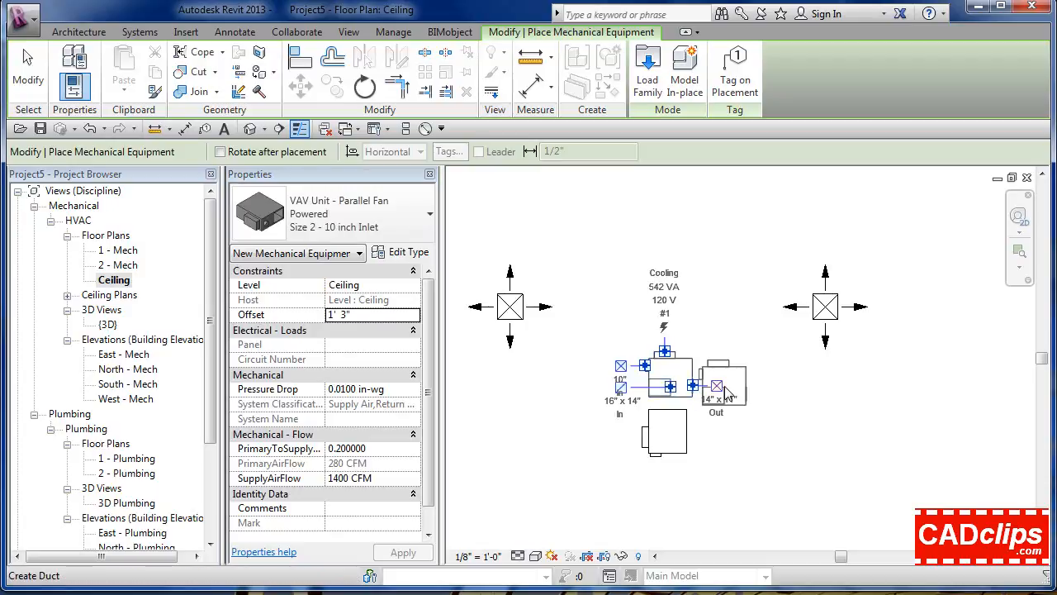
key(Escape)
key(Escape)
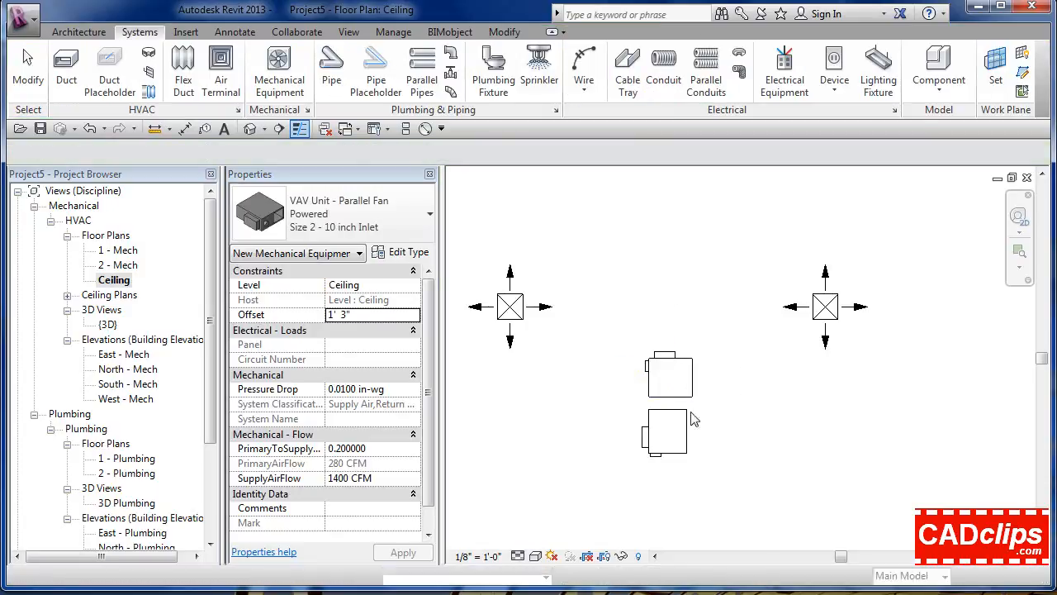
- Check the first VAV unit's offset, and move the second unit down beside the first one's right side
click(668, 425)
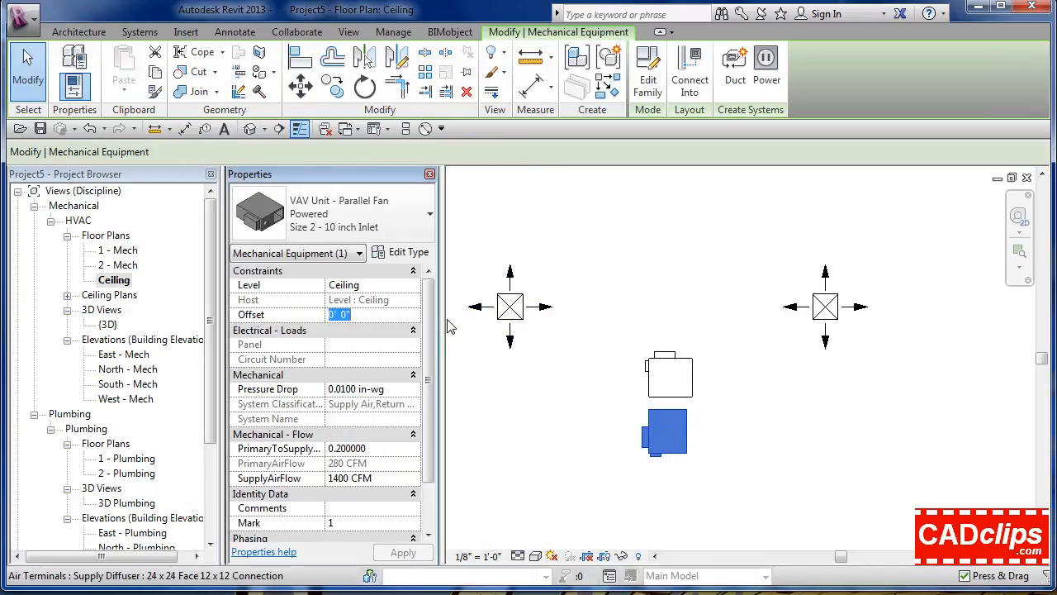
click(529, 353)
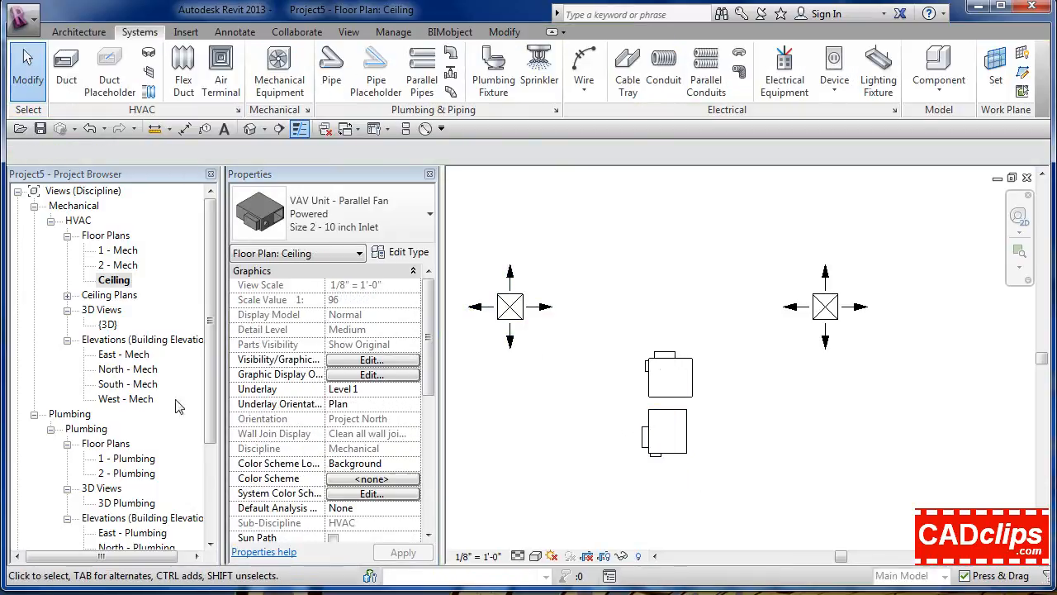
drag(697, 395, 755, 454)
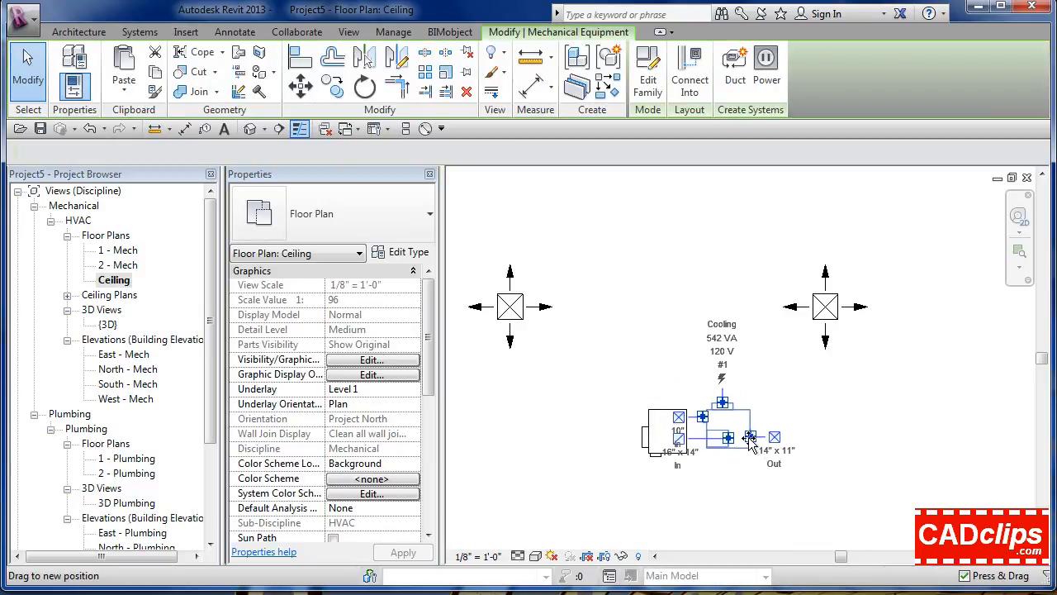
- Compare the heights of the two VAV units above the Ceiling level in the South - Mech elevation
double_click(131, 384)
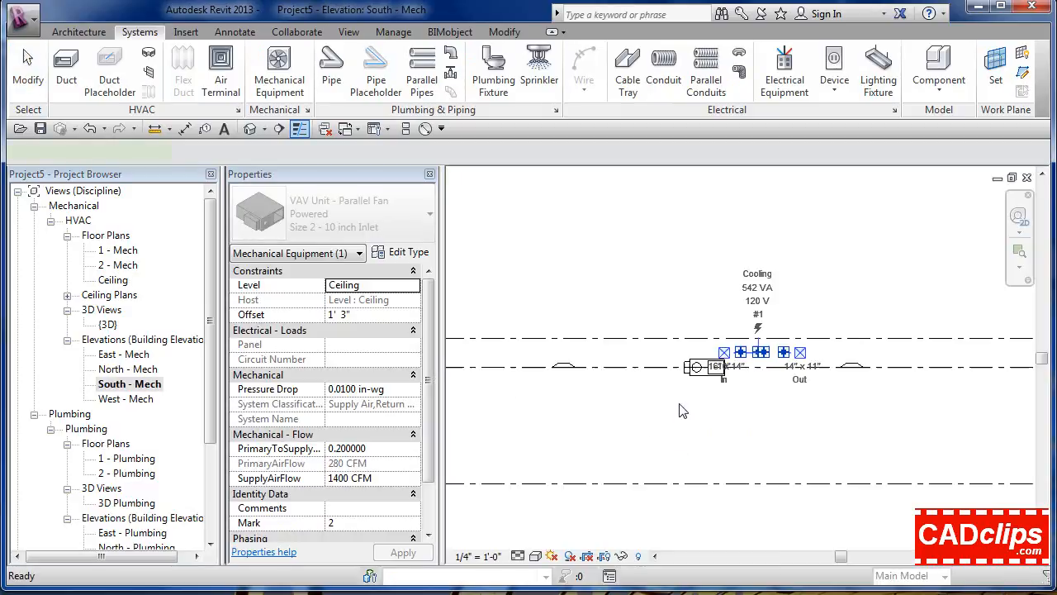
click(766, 397)
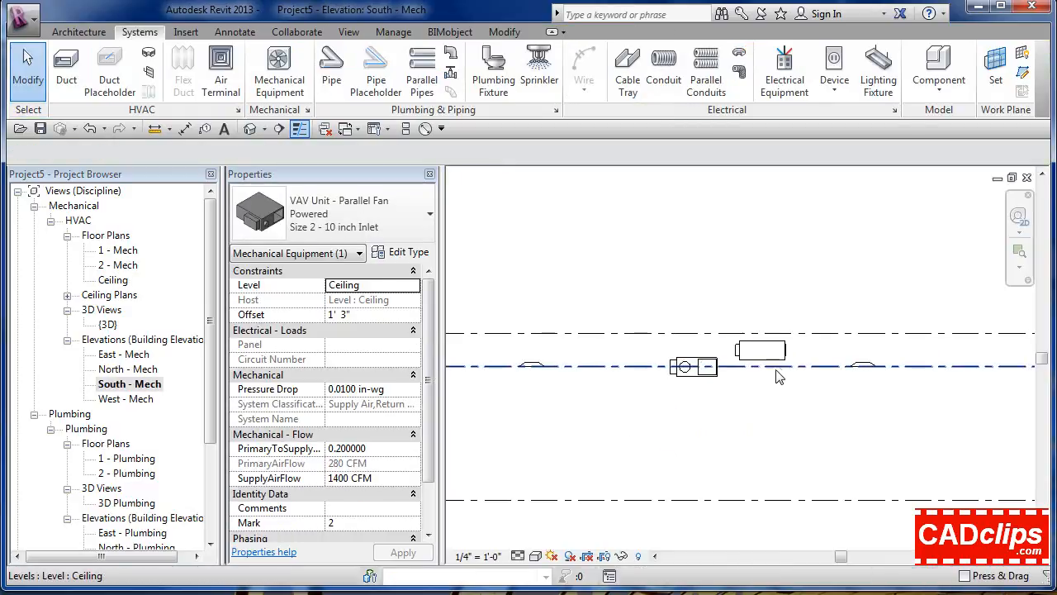
- Set the first VAV unit's offset to 1' 3" in the South - Mech elevation, and delete the second VAV unit
scroll(776, 372, up, 3)
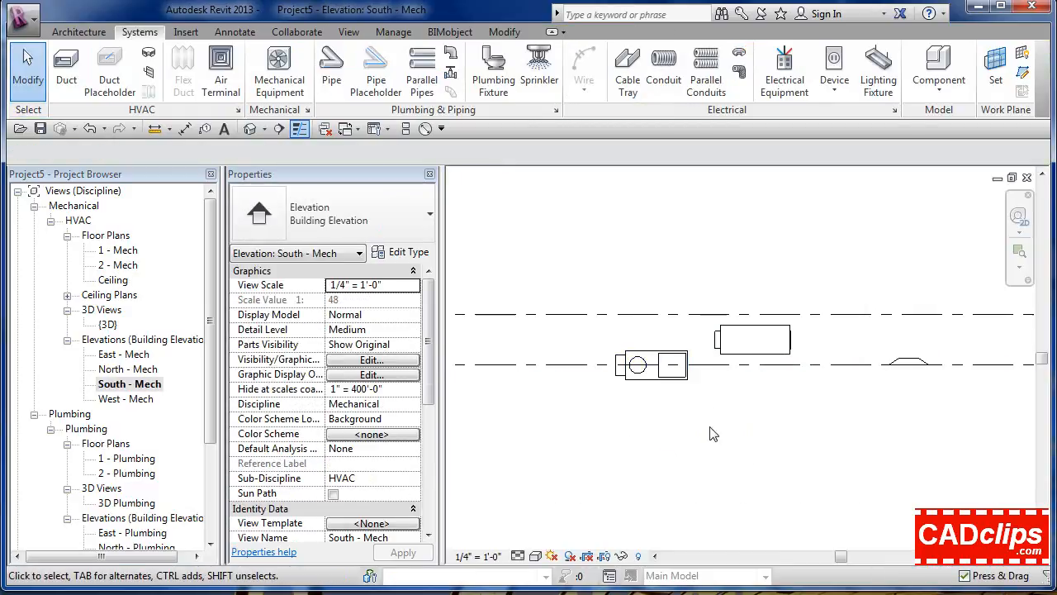
click(640, 363)
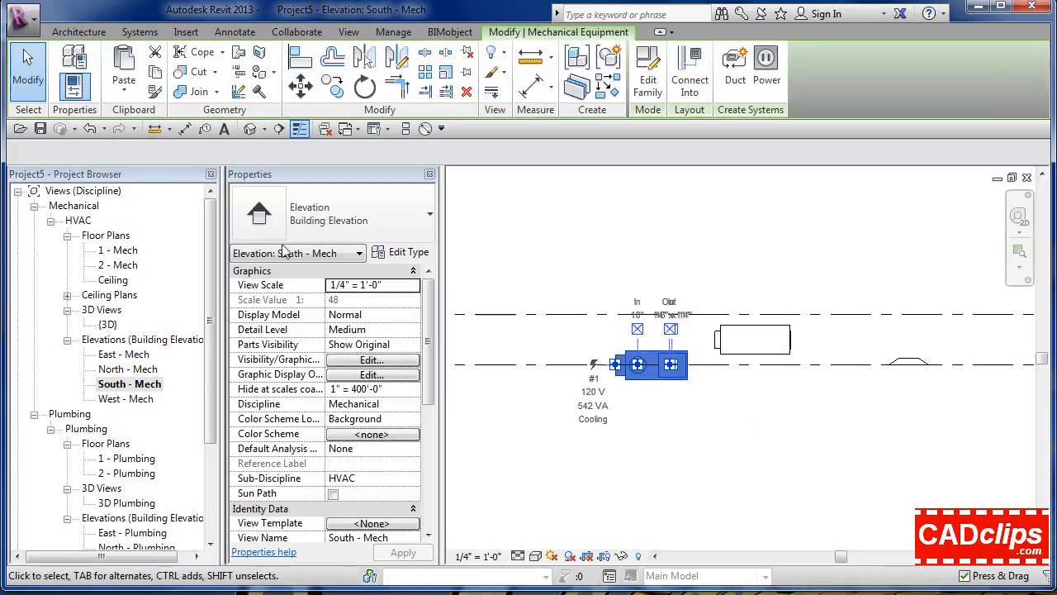
click(376, 317)
text(1 3)
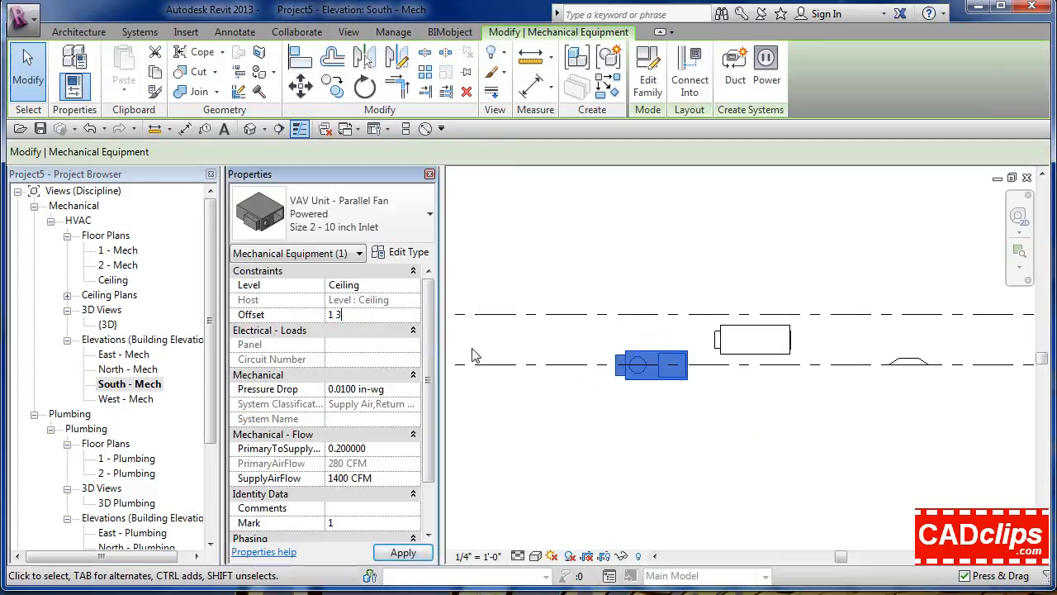
click(558, 420)
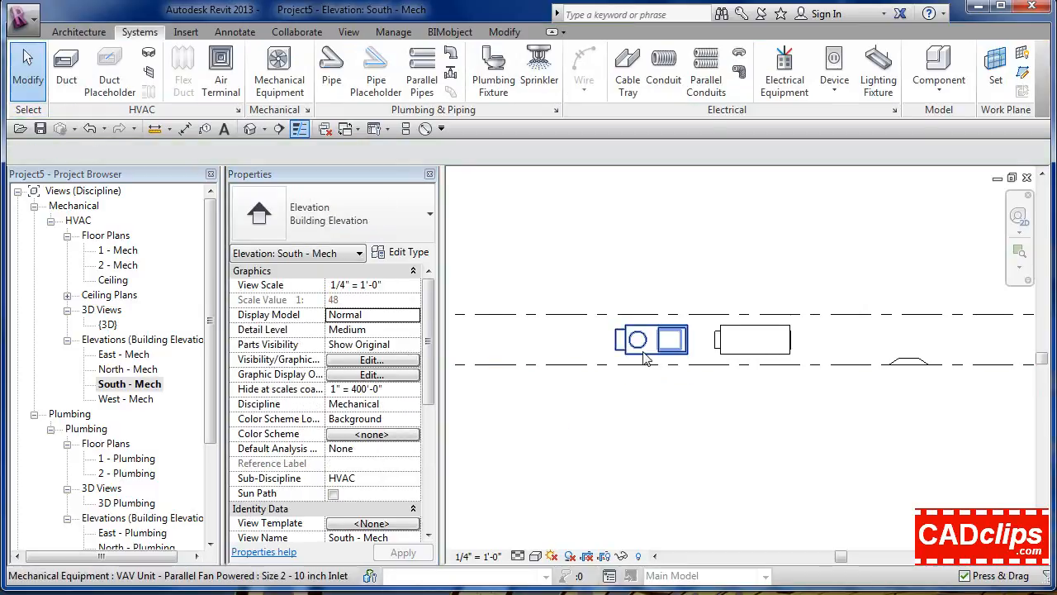
click(723, 353)
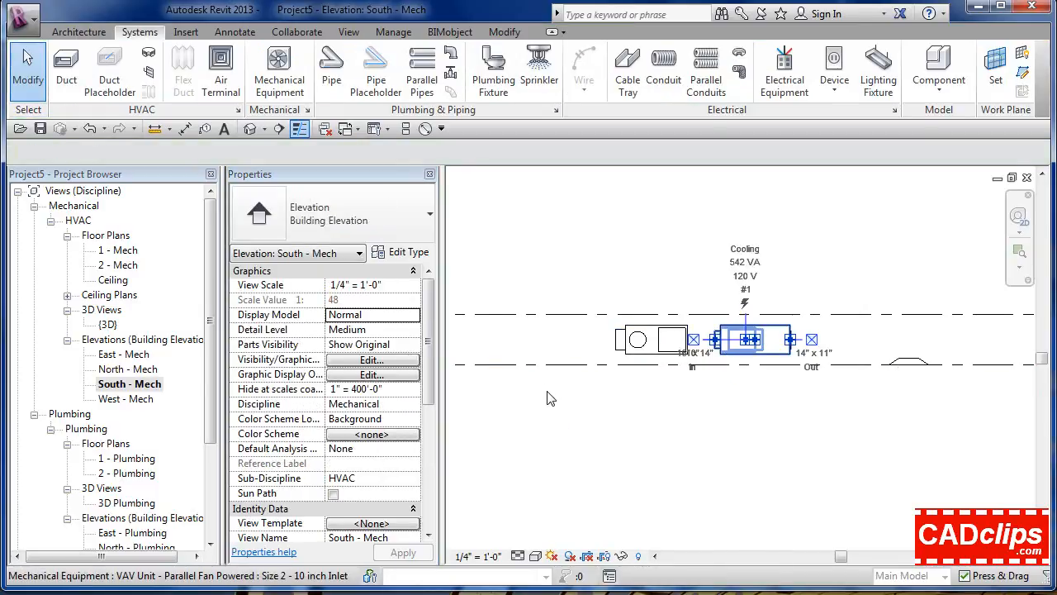
key(Delete)
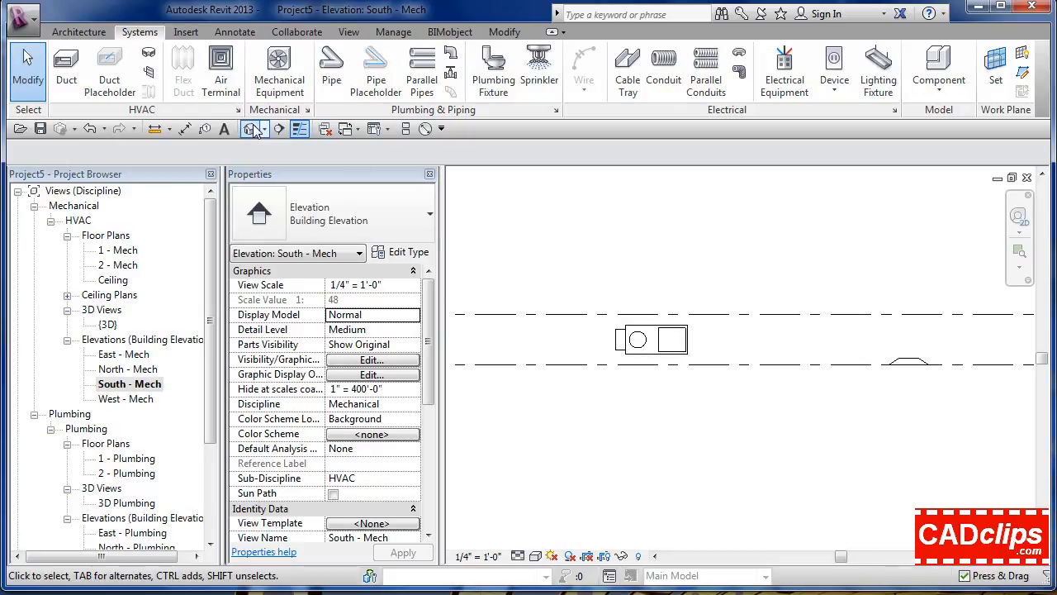
- Bring the VAV unit and all six supply diffusers into view together in the default 3D view
click(250, 128)
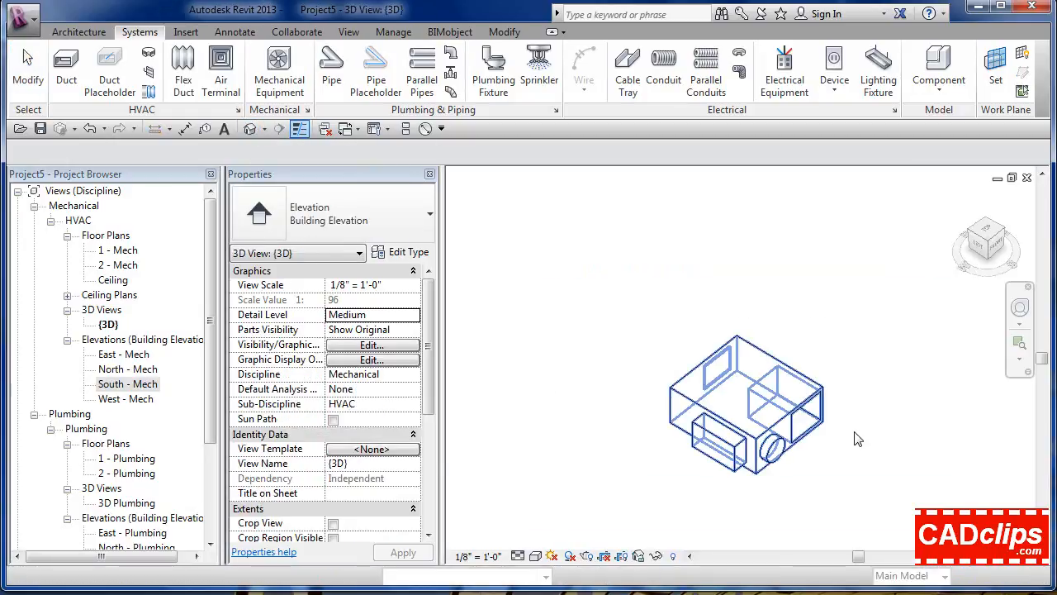
scroll(855, 437, down, 3)
shift+middle_drag(816, 450, 834, 404)
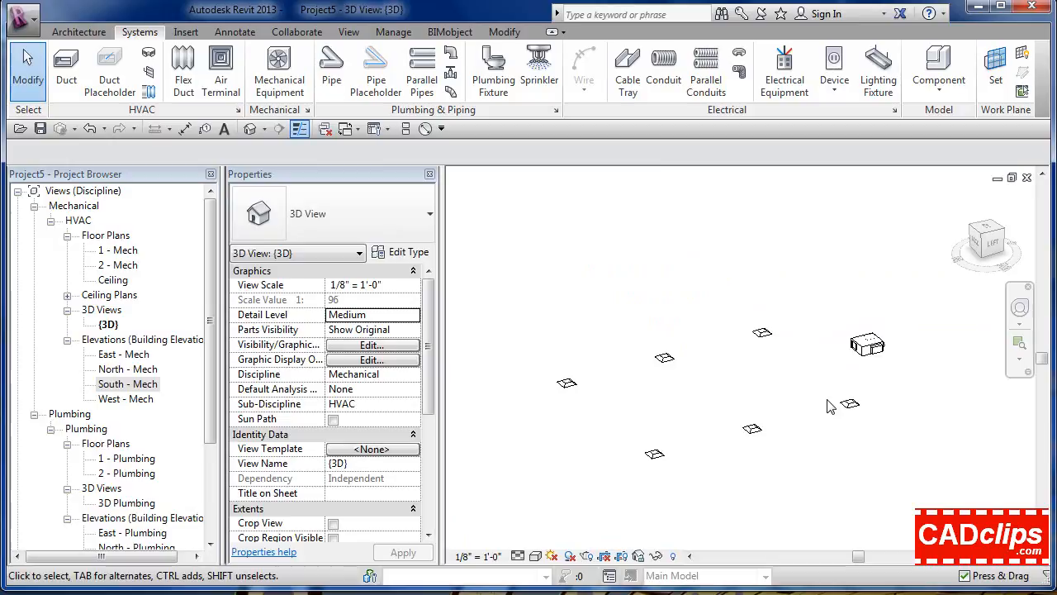
shift+middle_drag(882, 454, 785, 460)
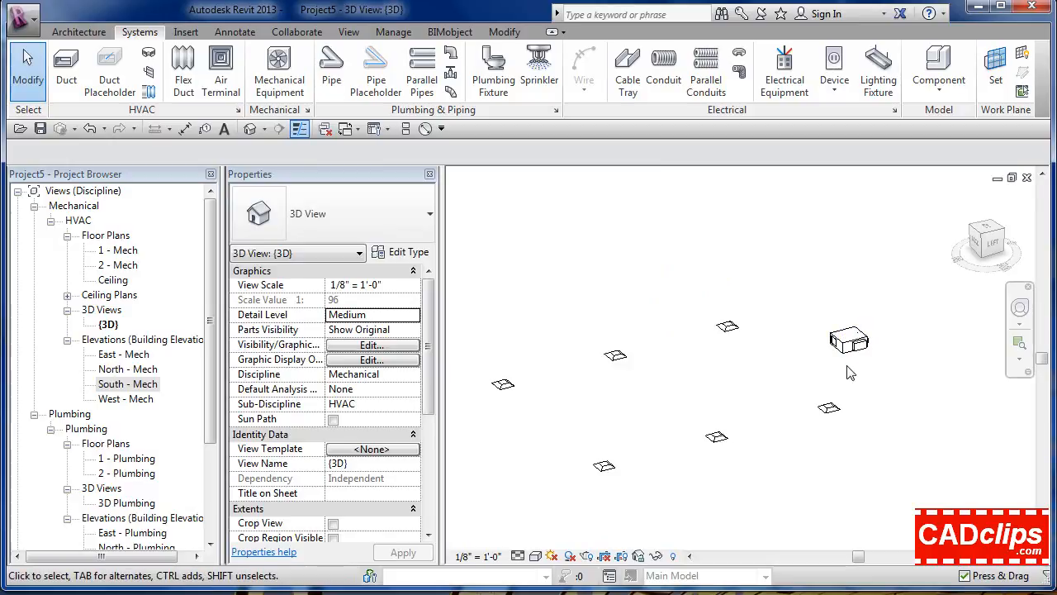
middle_drag(837, 377, 863, 376)
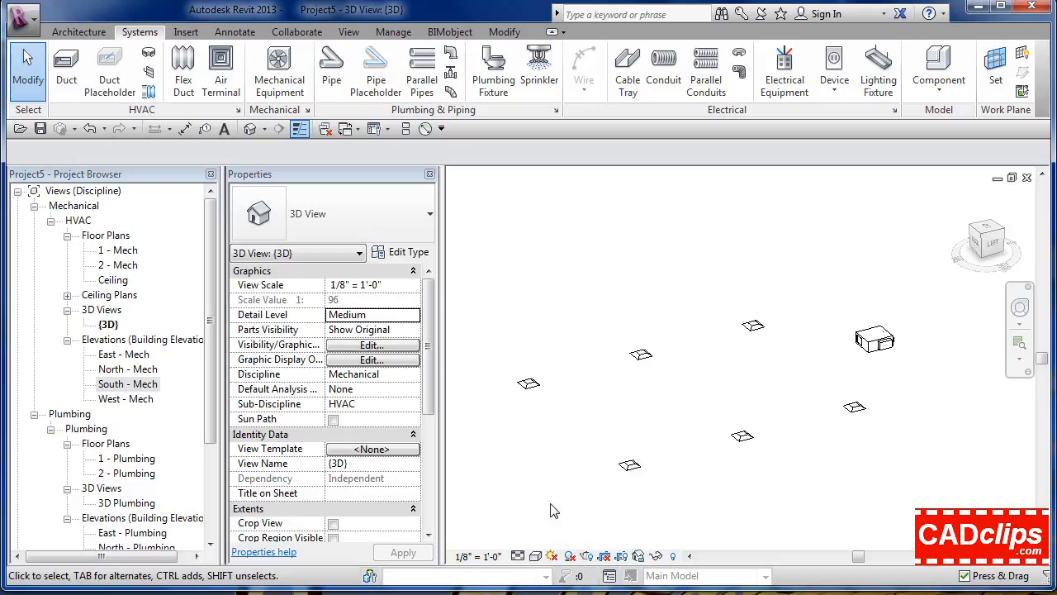
- Select the VAV unit and the six diffusers all together, and again one at a time, clearing the selection each time
drag(493, 516, 924, 291)
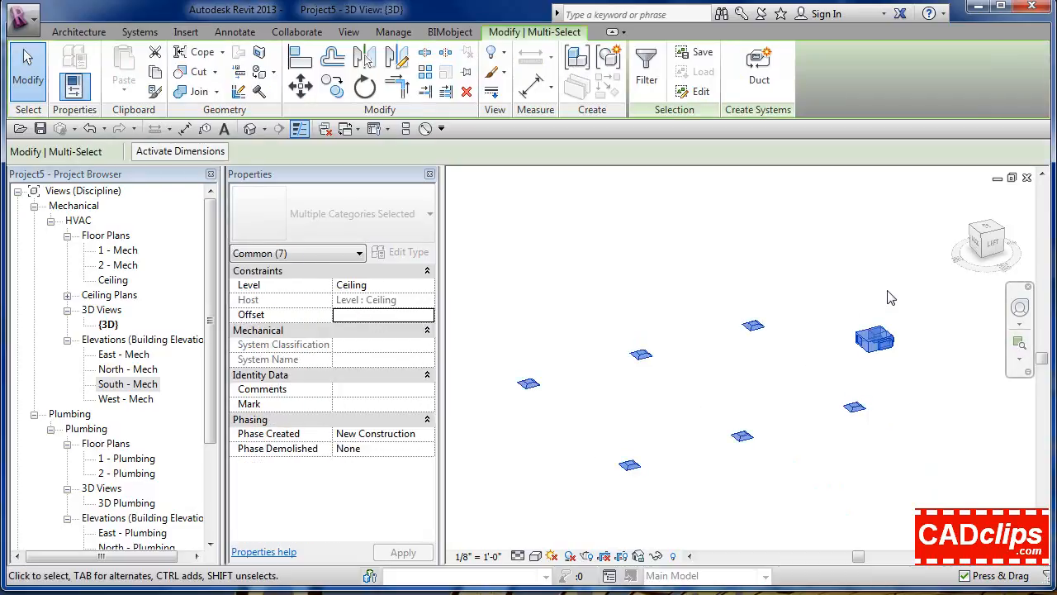
click(859, 276)
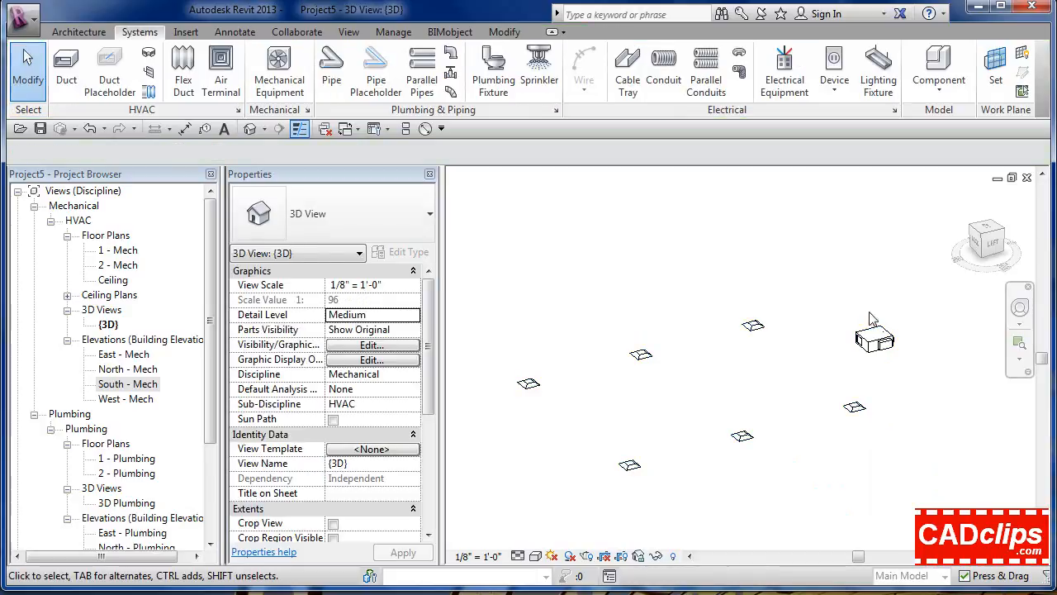
click(876, 345)
ctrl+click(753, 325)
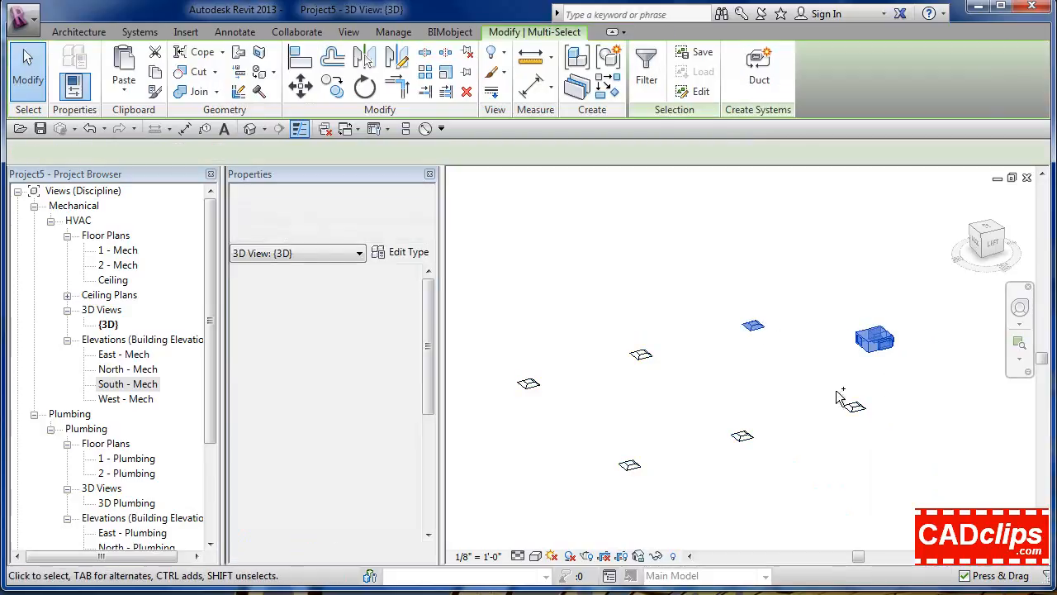
ctrl+click(857, 407)
ctrl+click(742, 436)
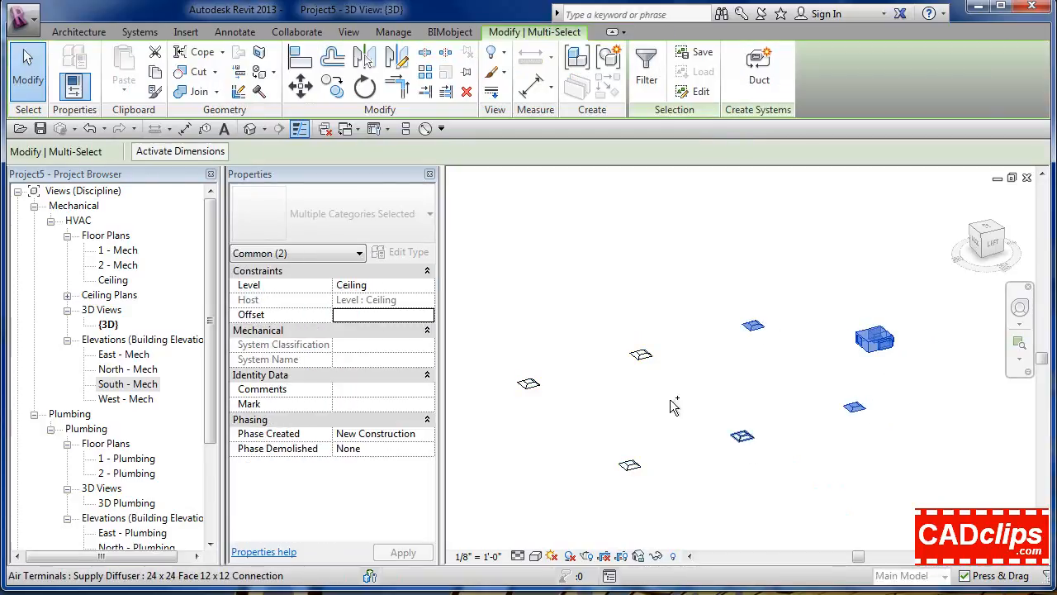
ctrl+click(641, 354)
ctrl+click(529, 383)
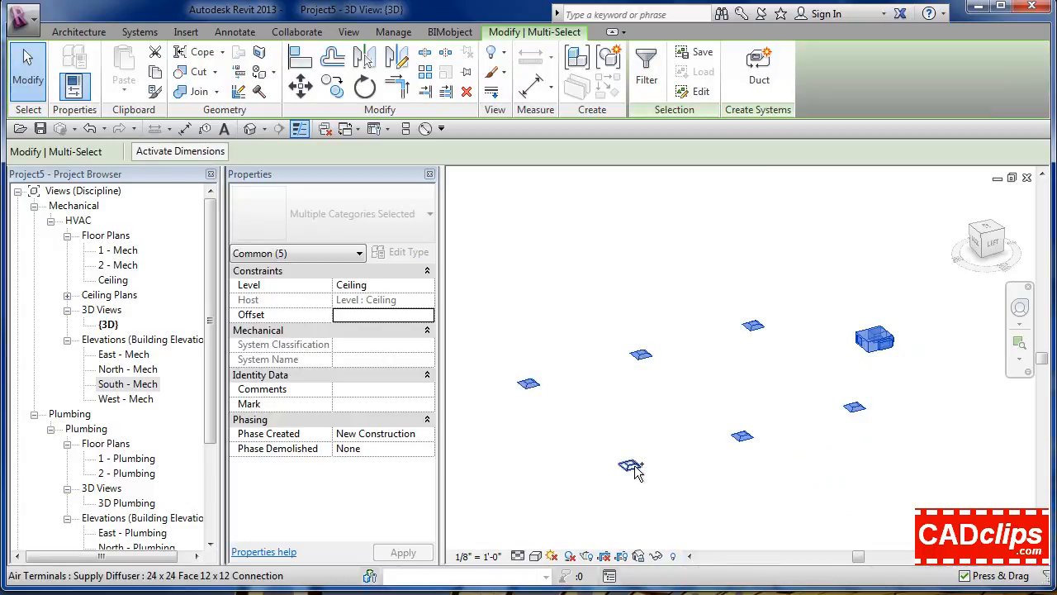
ctrl+click(630, 464)
drag(687, 513, 830, 491)
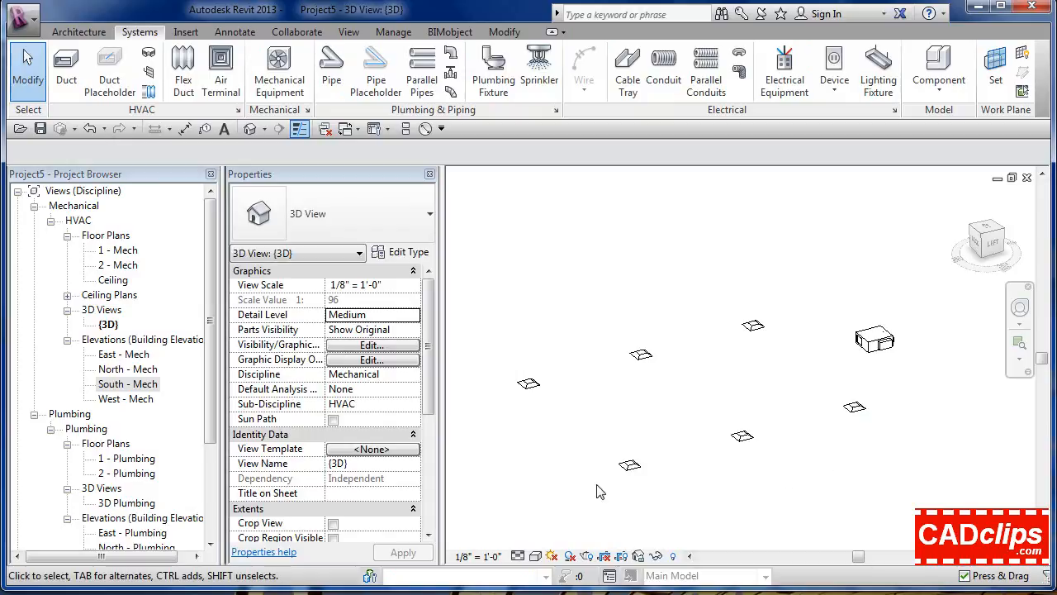
- Create a Supply Air duct system from the six diffusers and the VAV unit, using the unit's rectangular 14" x 11" connector
drag(461, 493, 923, 283)
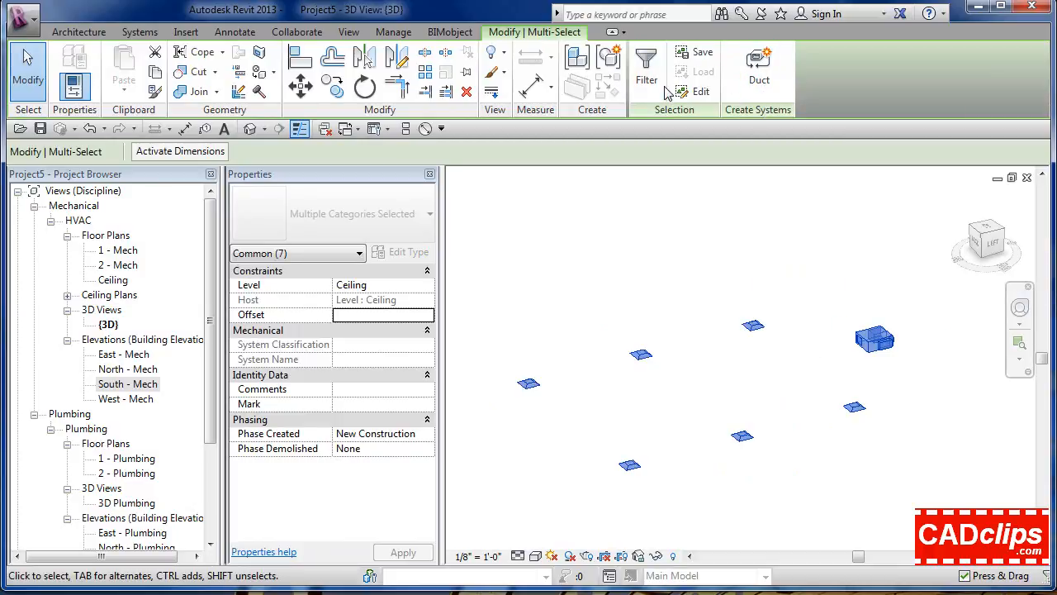
click(760, 82)
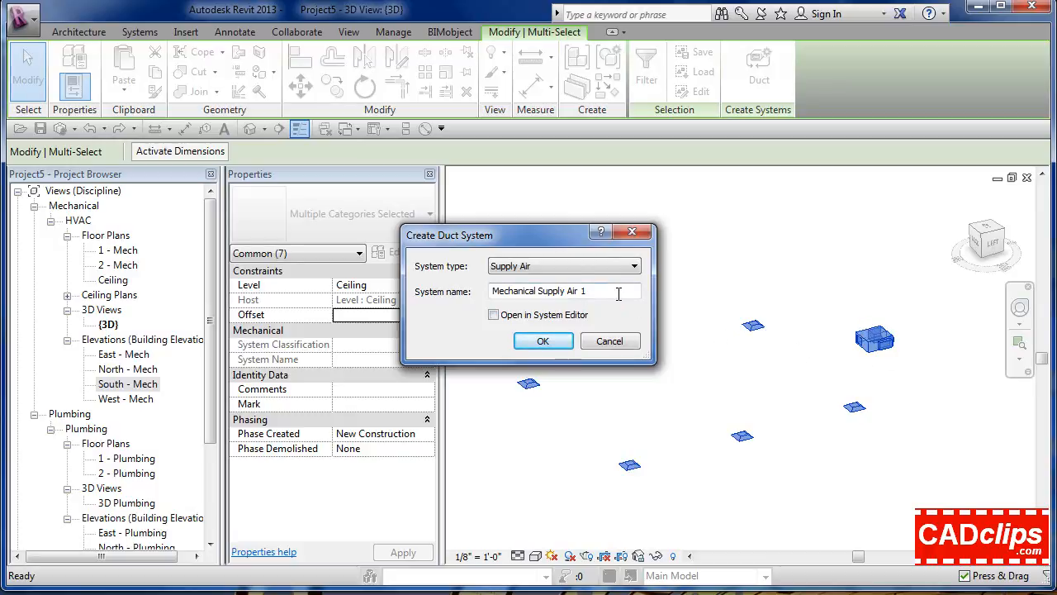
click(617, 293)
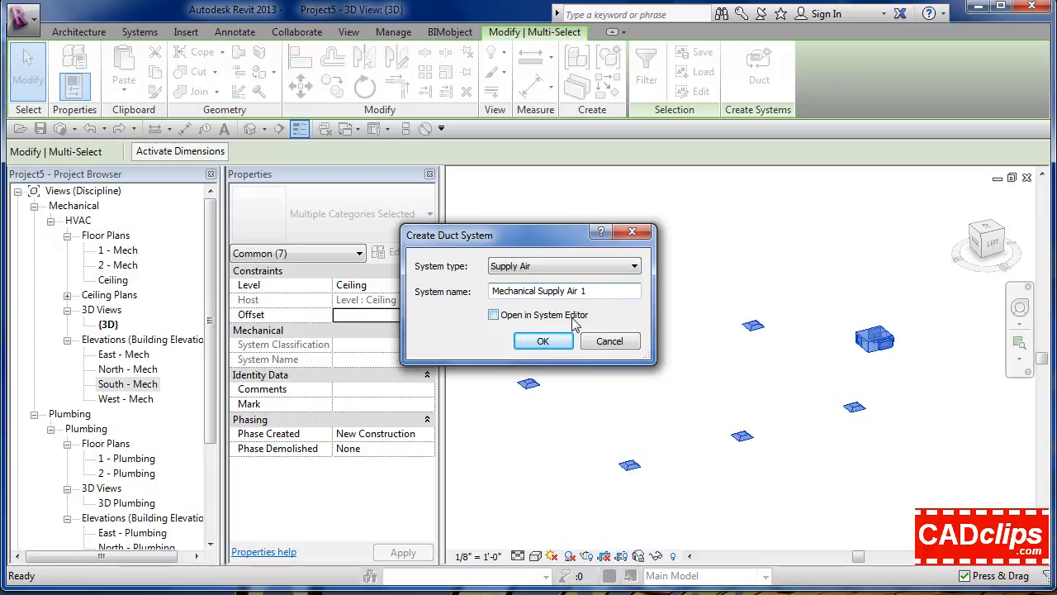
click(545, 343)
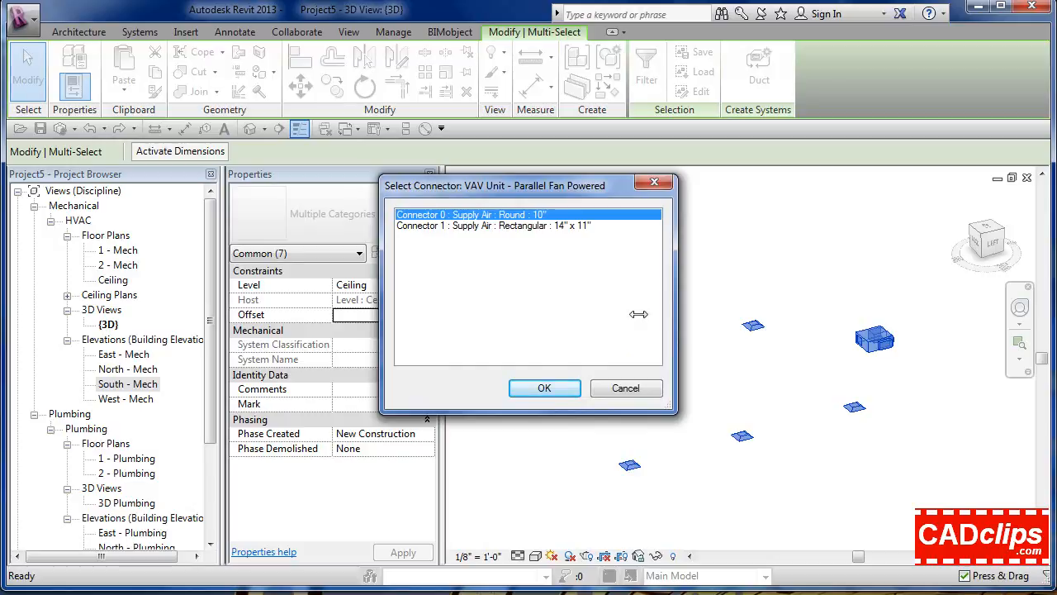
click(430, 226)
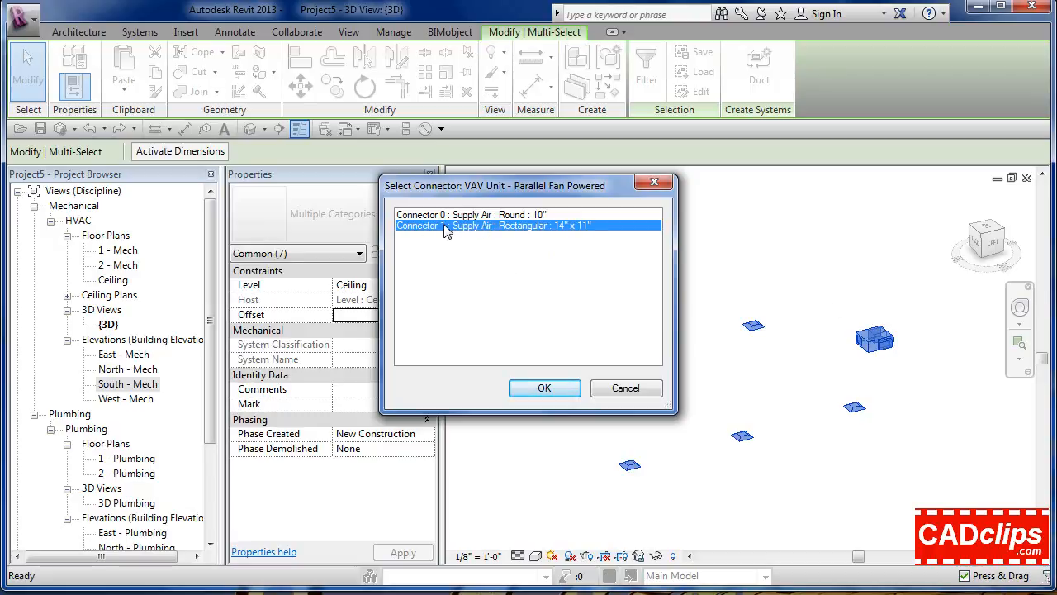
click(546, 388)
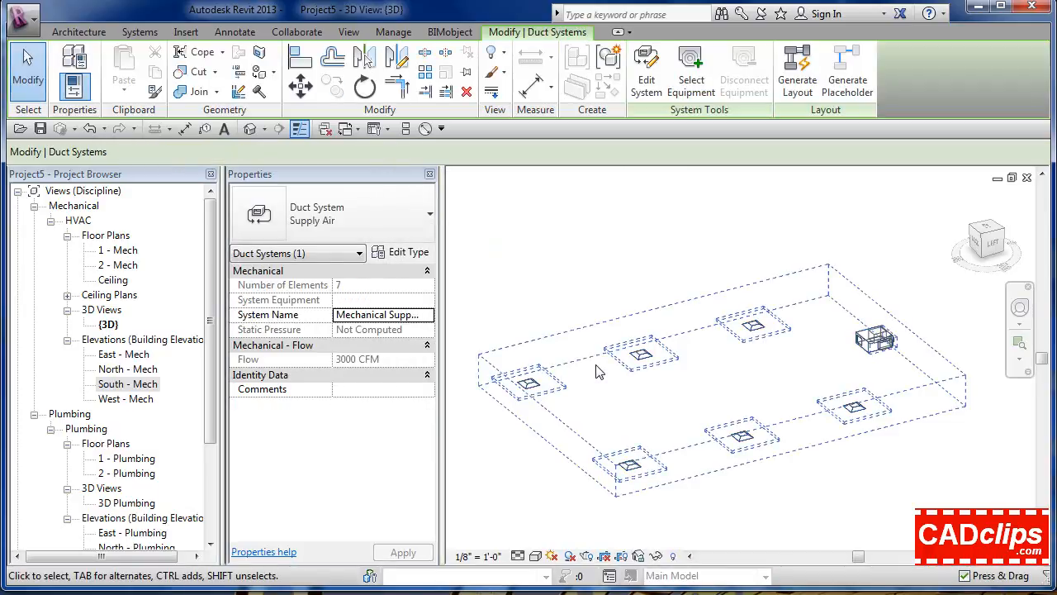
click(631, 246)
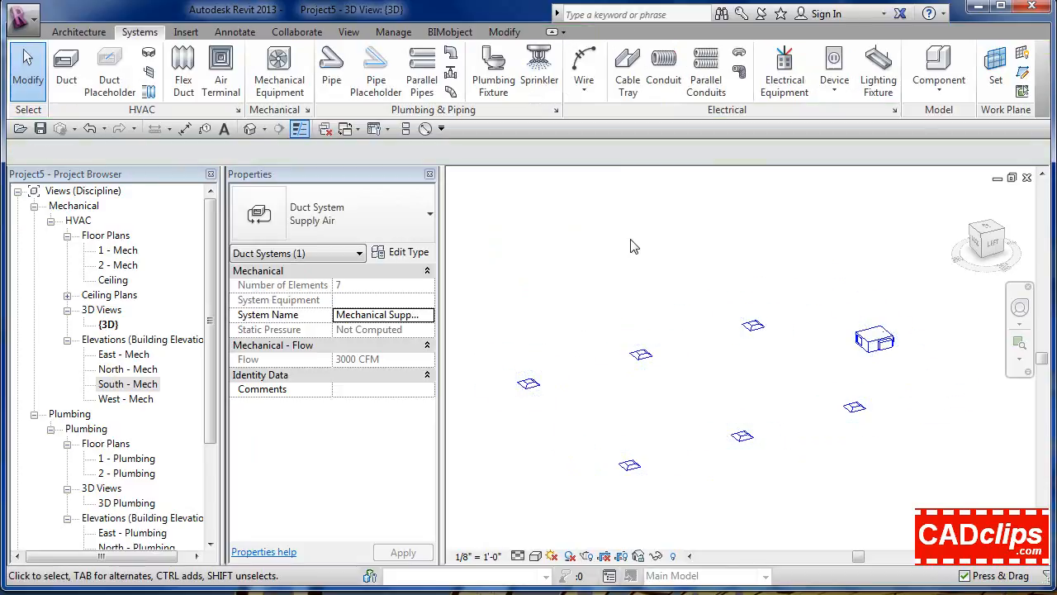
click(640, 353)
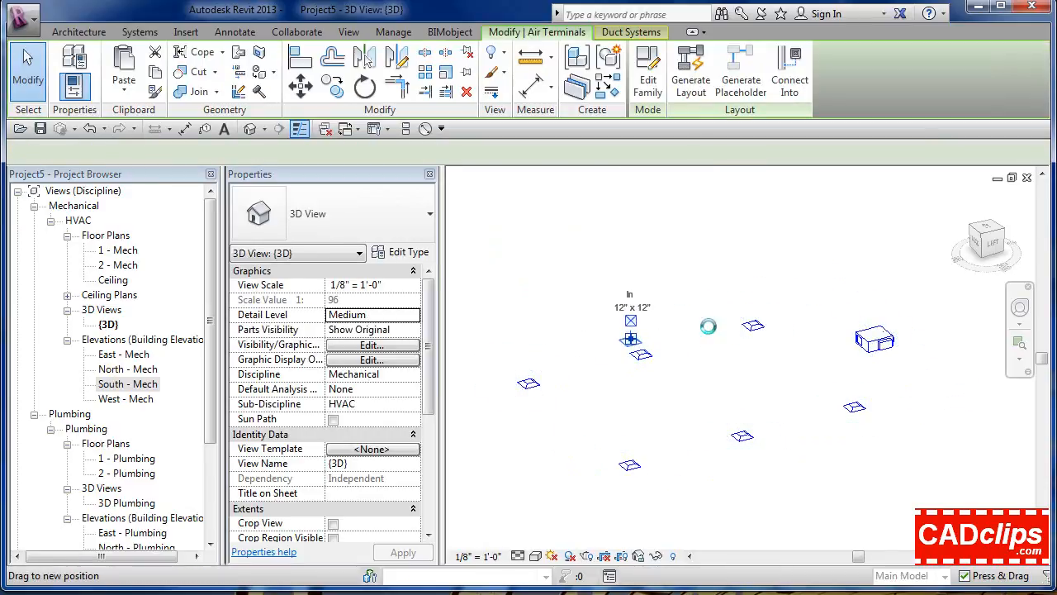
click(710, 328)
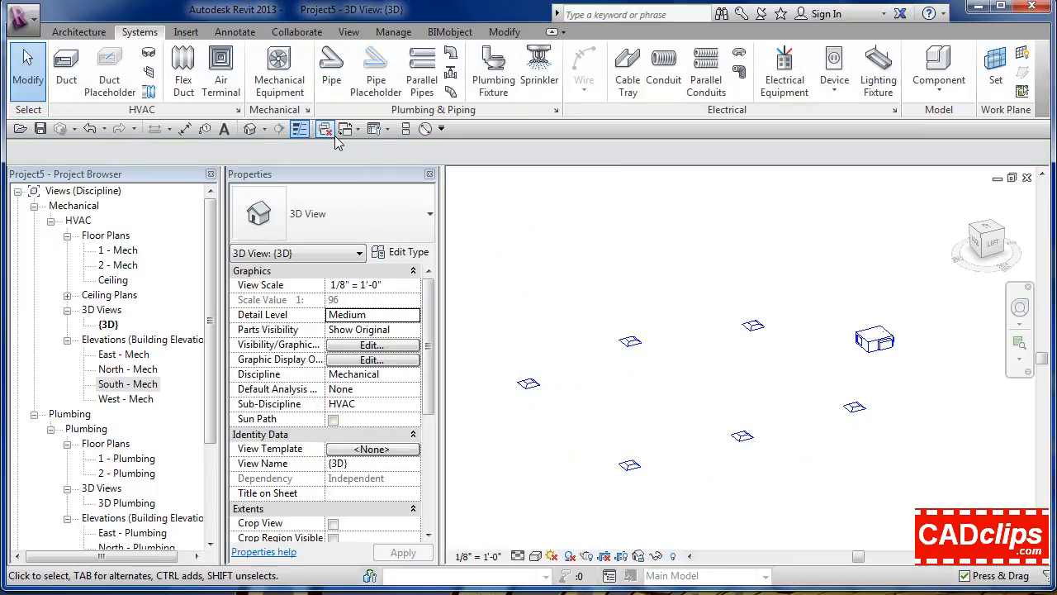
click(90, 130)
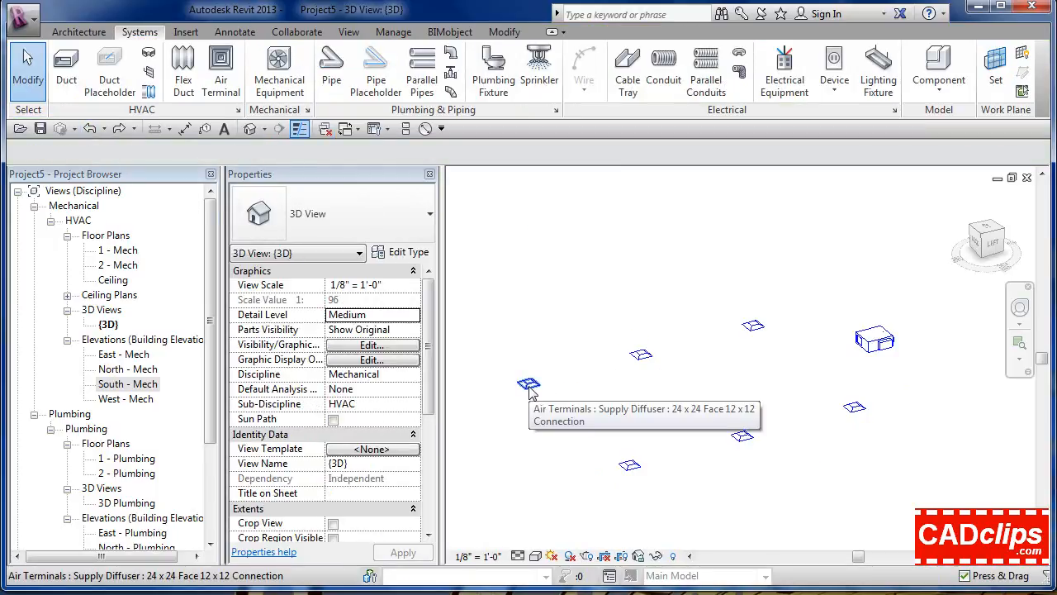
- Select the whole Supply Air duct system that the VAV unit belongs to
key(Tab)
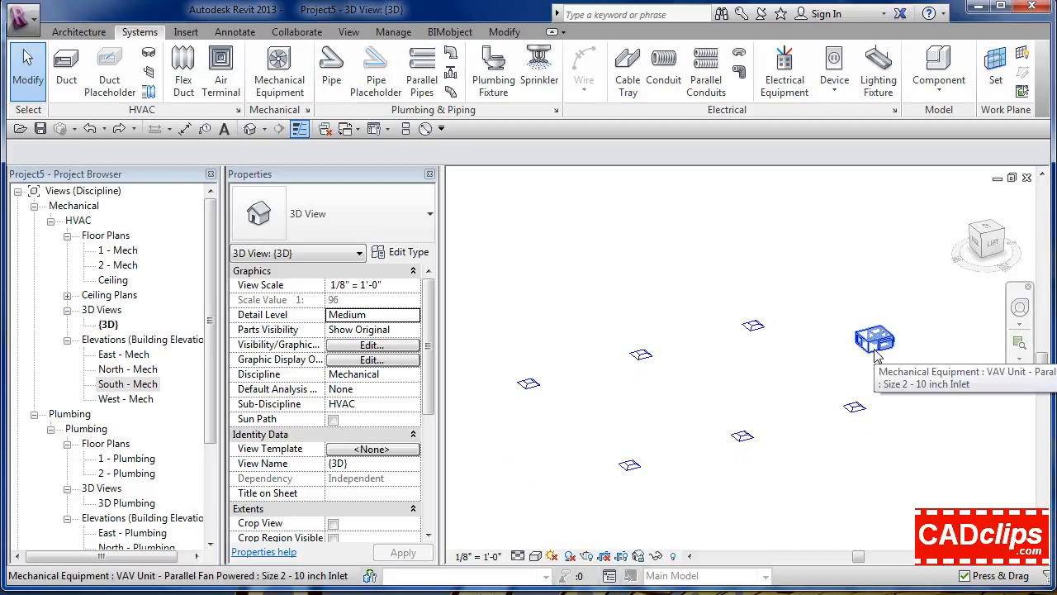
key(Tab)
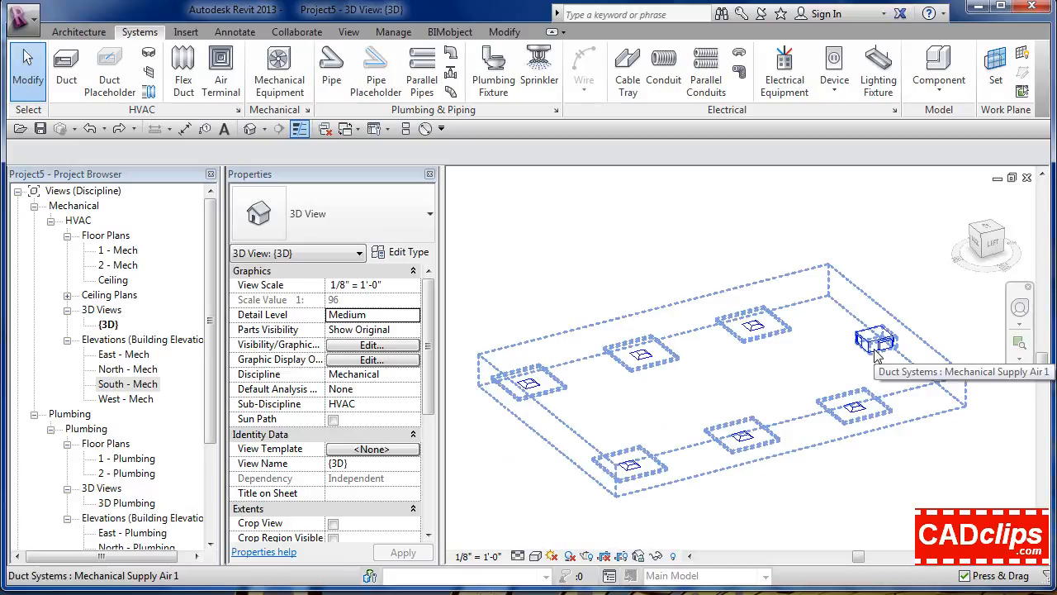
click(877, 353)
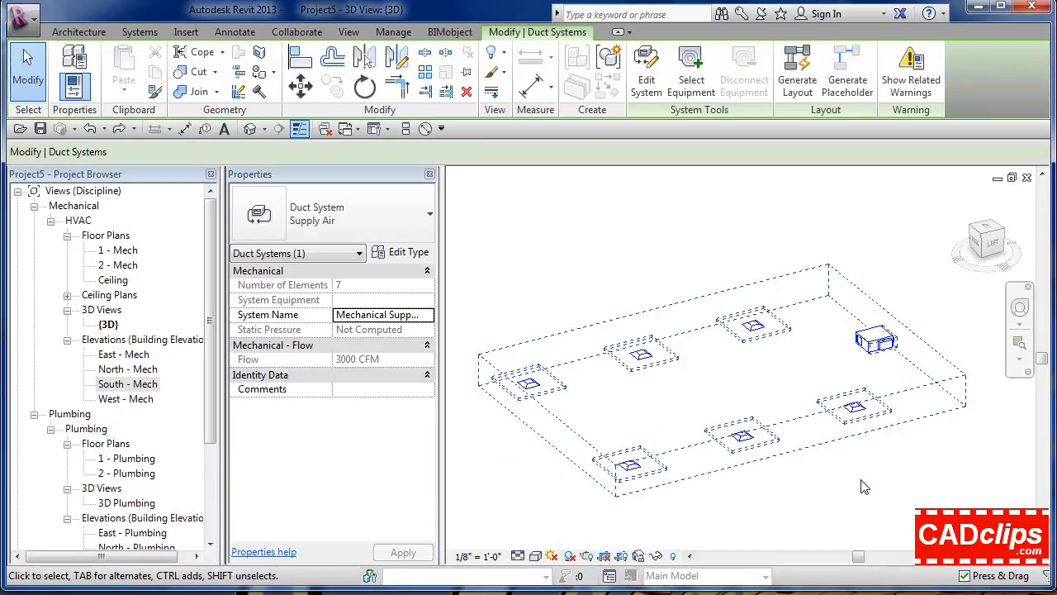